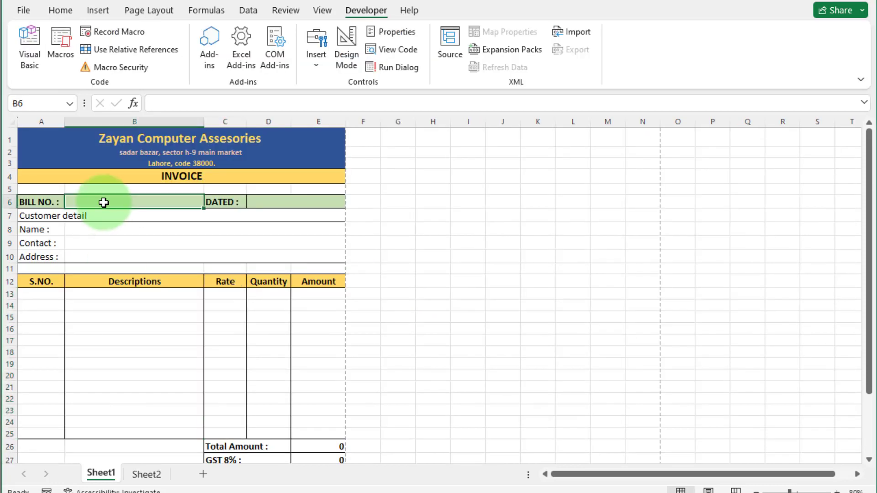
# - Enter bill number A002, date 7/4/2023, and the customer's name, contact number and address
pyautogui.write('A002')
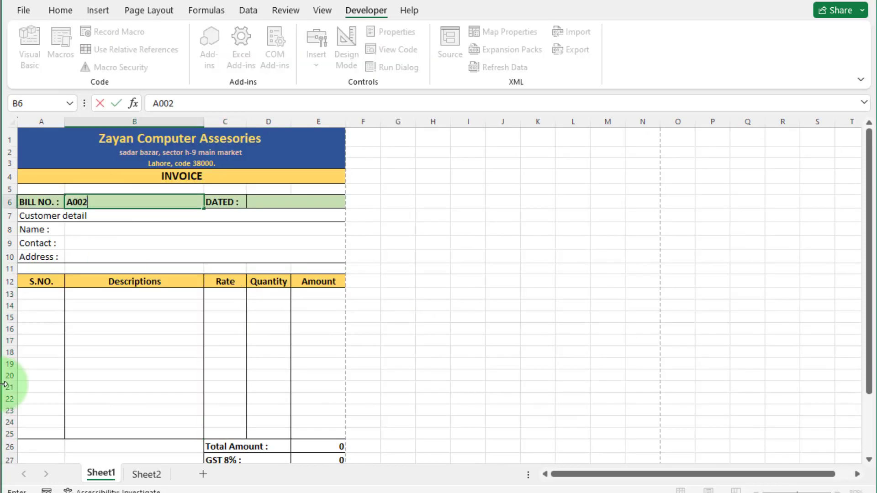
pyautogui.press('Tab')
pyautogui.press('Tab')
pyautogui.write('7/4/2023')
pyautogui.click(94, 228)
pyautogui.write('Azhan')
pyautogui.press('Return')
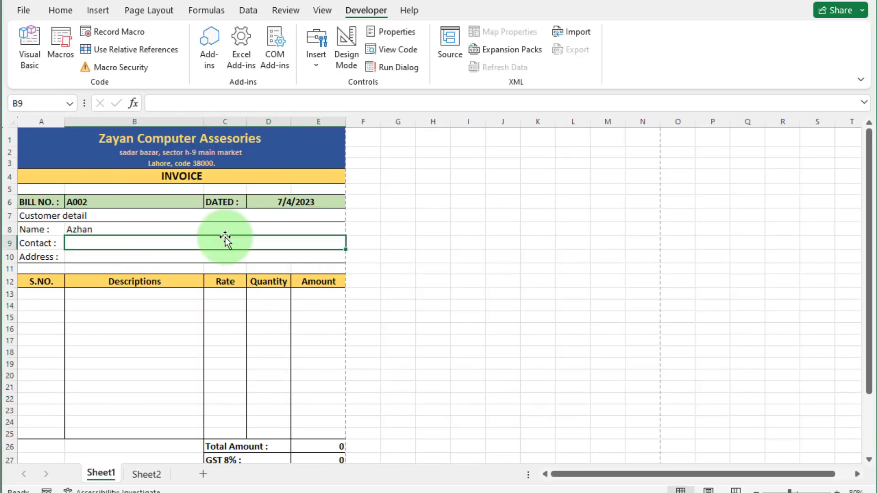
pyautogui.write('235687456')
pyautogui.click(126, 259)
pyautogui.write('sultan nagar street#7')
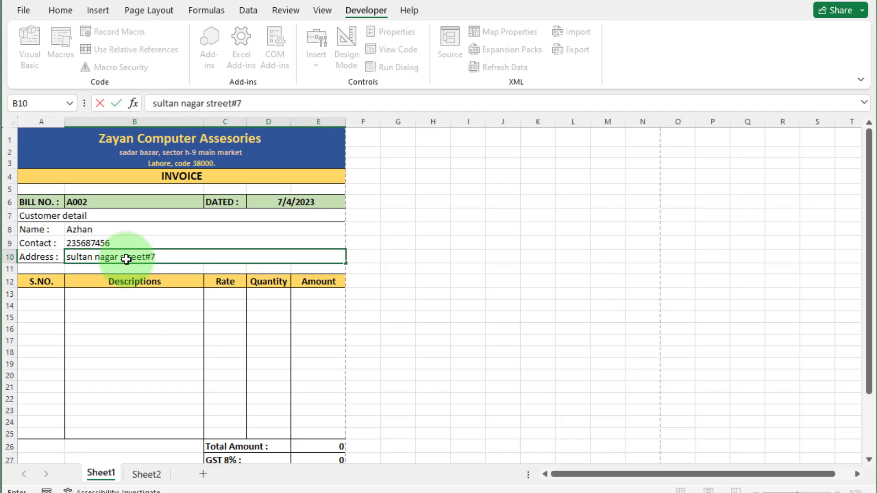
# - Number rows 1–4 in A13:A16 and pick Internal hard disk 80GB as the B13 description
pyautogui.click(55, 294)
pyautogui.write('1')
pyautogui.press('Return')
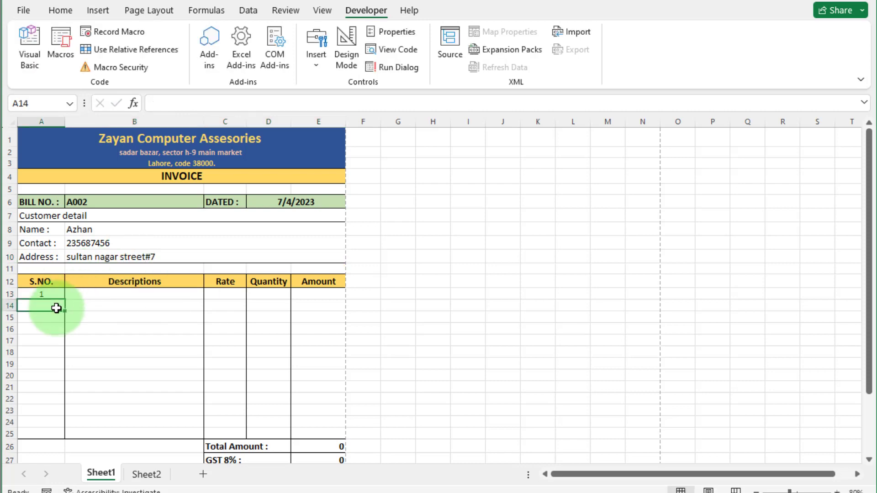
pyautogui.write('2')
pyautogui.press('Return')
pyautogui.write('3')
pyautogui.press('Return')
pyautogui.write('4')
pyautogui.click(183, 294)
pyautogui.click(210, 294)
pyautogui.press('Down')
pyautogui.press('Down')
pyautogui.press('Return')
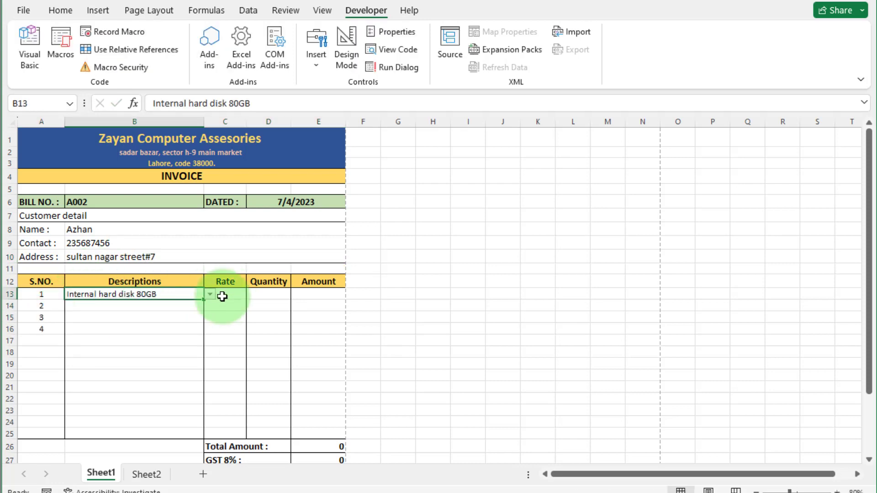
# - Paste the VLOOKUP rate formula into C13, fill it down to C25, and border the rate cells
pyautogui.click(221, 296)
pyautogui.doubleClick(223, 295)
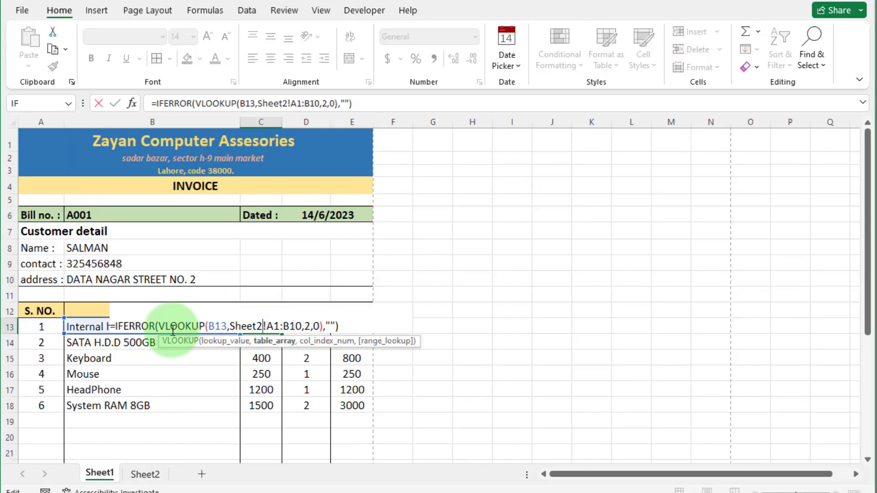
pyautogui.moveTo(173, 328); pyautogui.dragTo(182, 362)
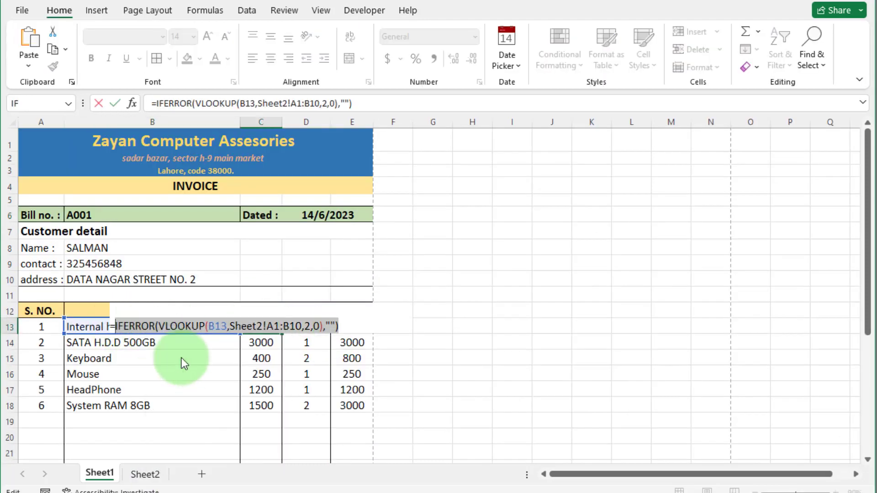
pyautogui.click(230, 294)
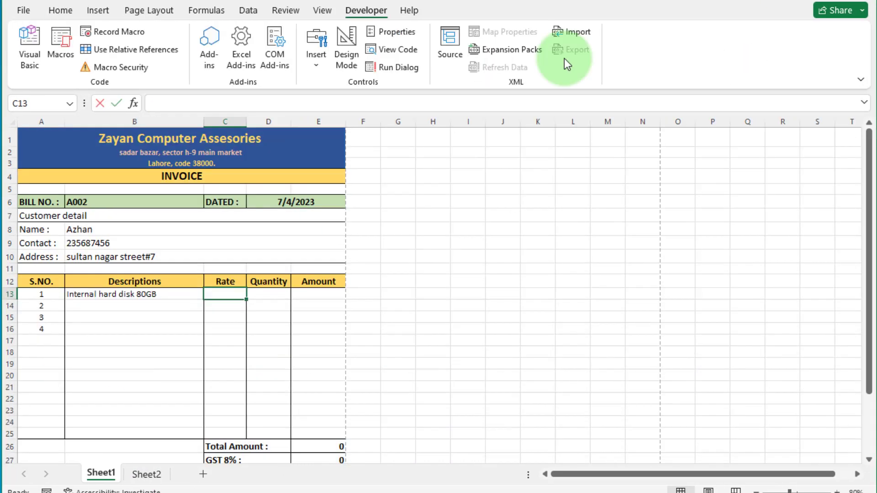
pyautogui.doubleClick(226, 295)
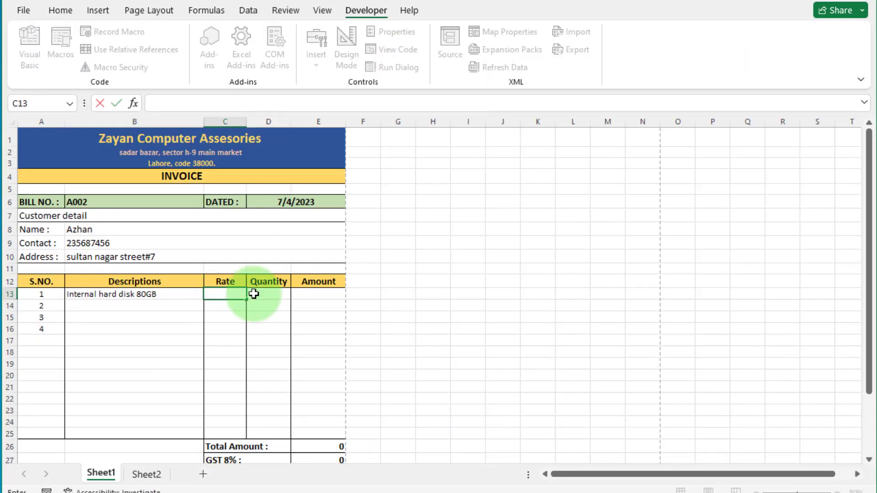
pyautogui.hotkey('ctrl', 'v')
pyautogui.press('Return')
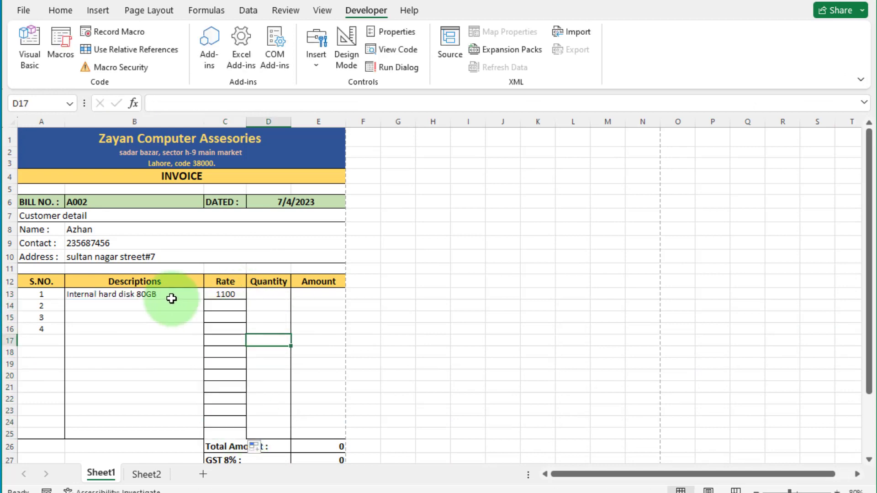
pyautogui.moveTo(247, 300); pyautogui.dragTo(226, 434)
pyautogui.click(60, 10)
pyautogui.click(170, 58)
pyautogui.click(197, 153)
# - Enter the amount formula =IFERROR(C13*D13,"") in E13
pyautogui.click(319, 294)
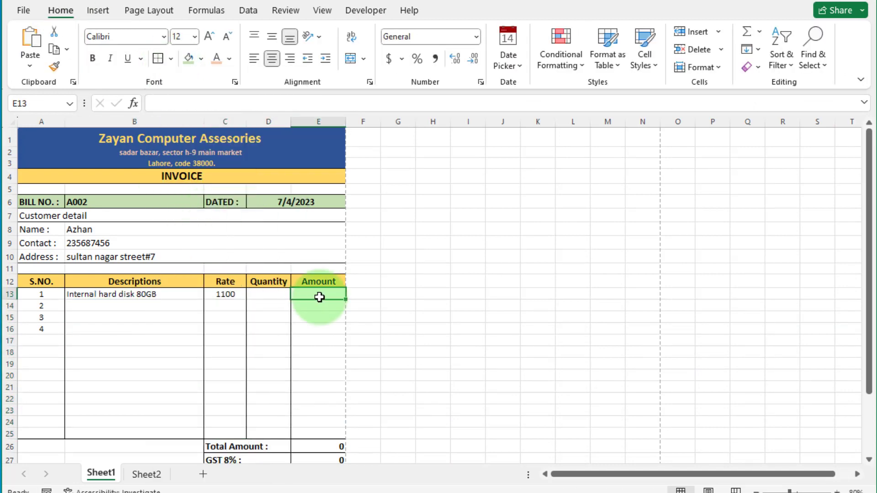
pyautogui.write('=if')
pyautogui.doubleClick(319, 315)
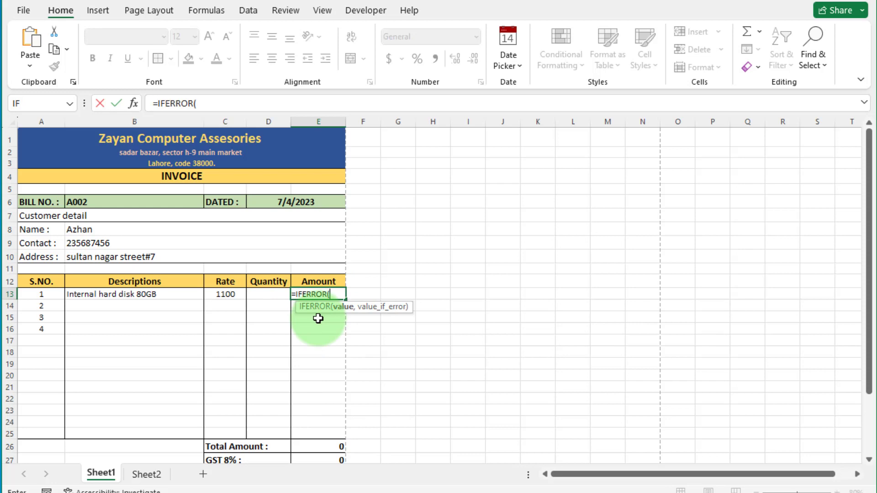
pyautogui.click(230, 293)
pyautogui.write('*')
pyautogui.press('Right')
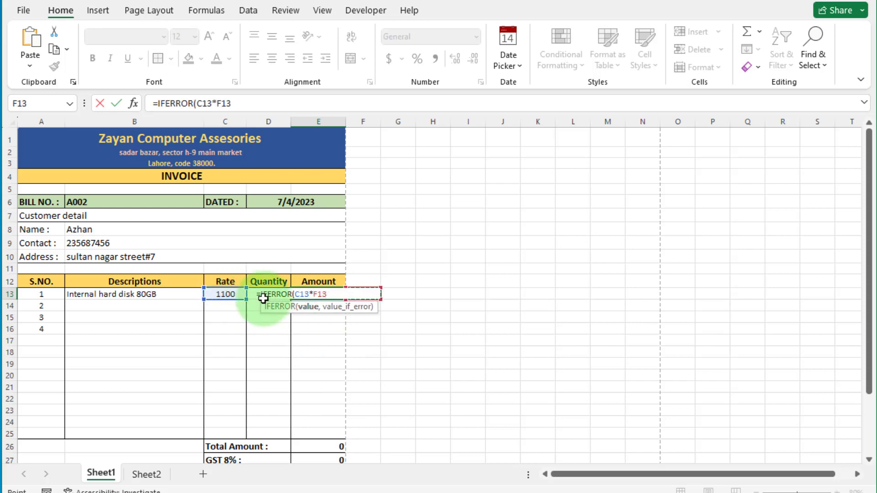
pyautogui.press('Left')
pyautogui.press('Left')
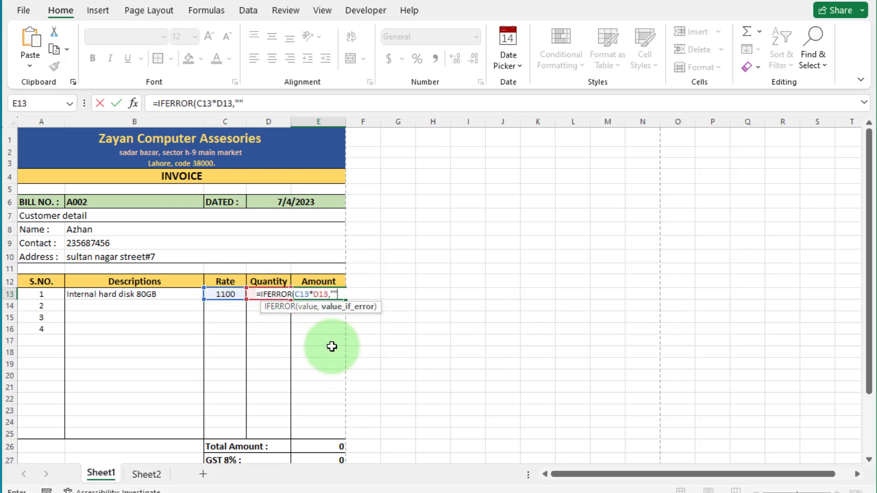
pyautogui.write(',""')
pyautogui.press('Return')
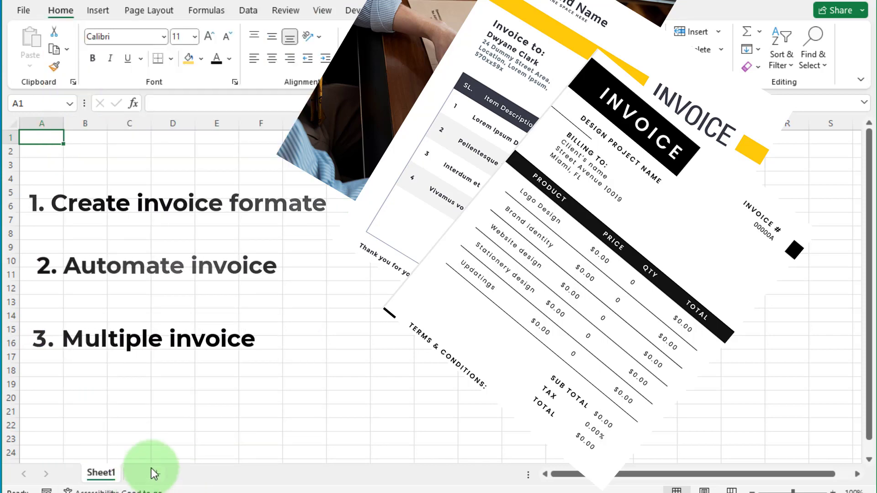
# - Copy the product and rate list into a newly added Sheet2 starting at A1
pyautogui.hotkey('ctrl', 'c')
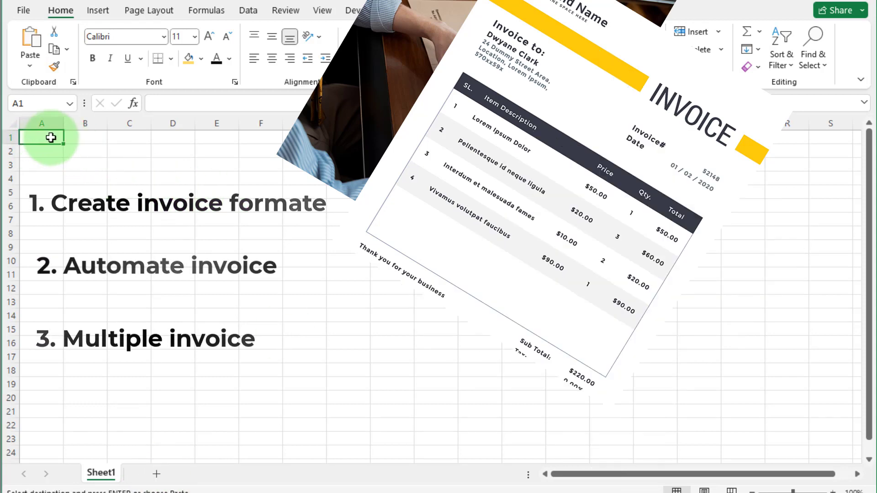
pyautogui.click(157, 474)
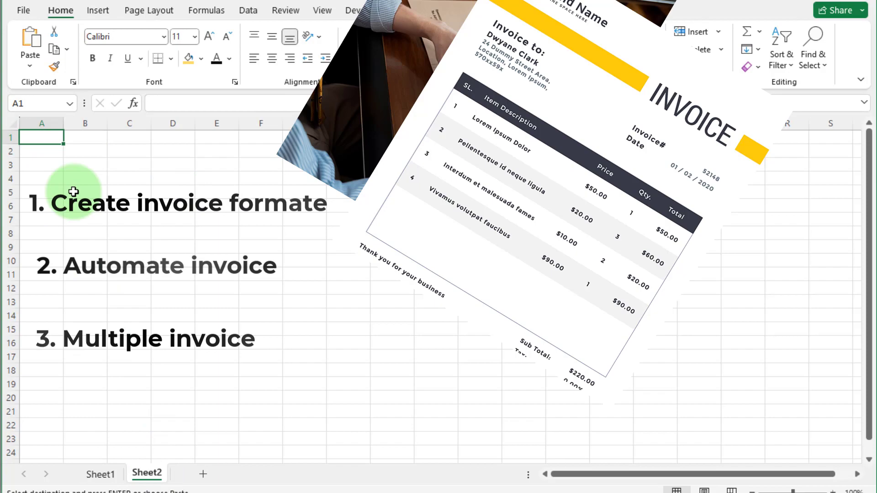
pyautogui.hotkey('ctrl', 'v')
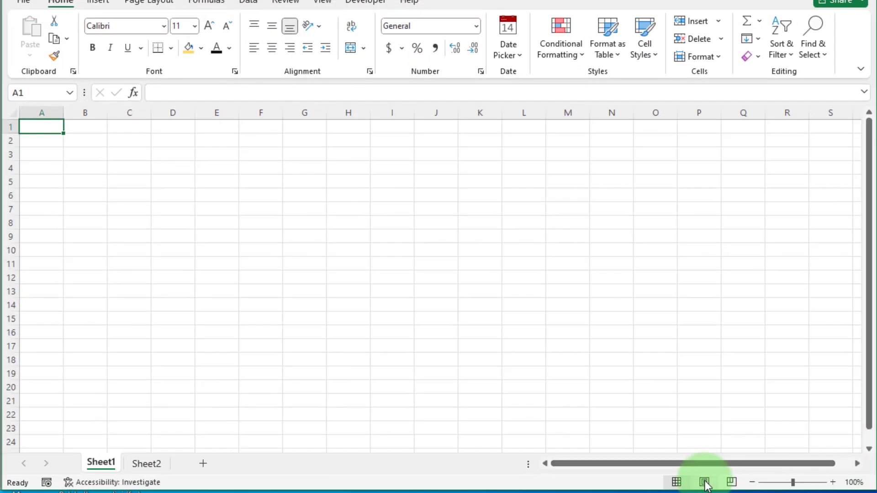
pyautogui.click(705, 483)
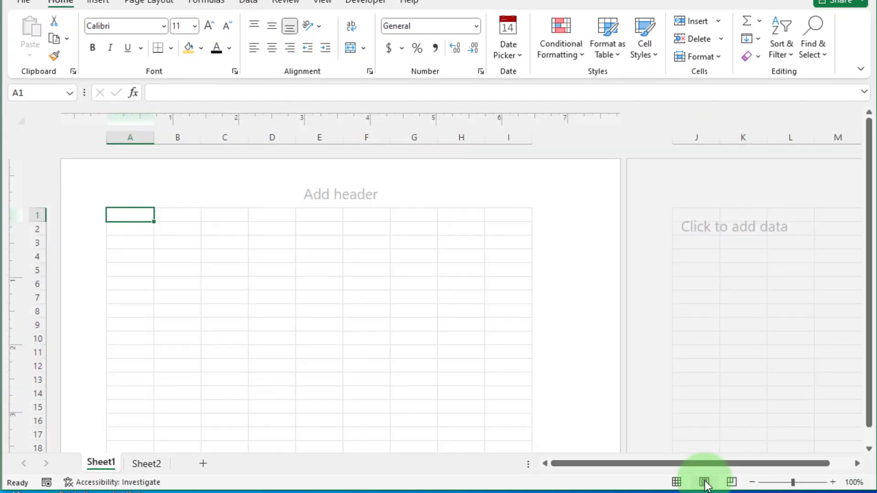
pyautogui.scroll(-10, 491, 232)
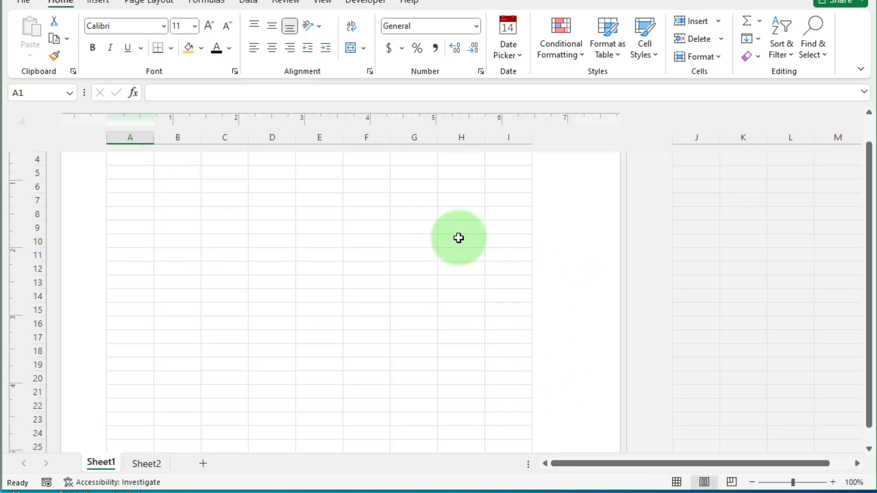
pyautogui.scroll(-3, 430, 287)
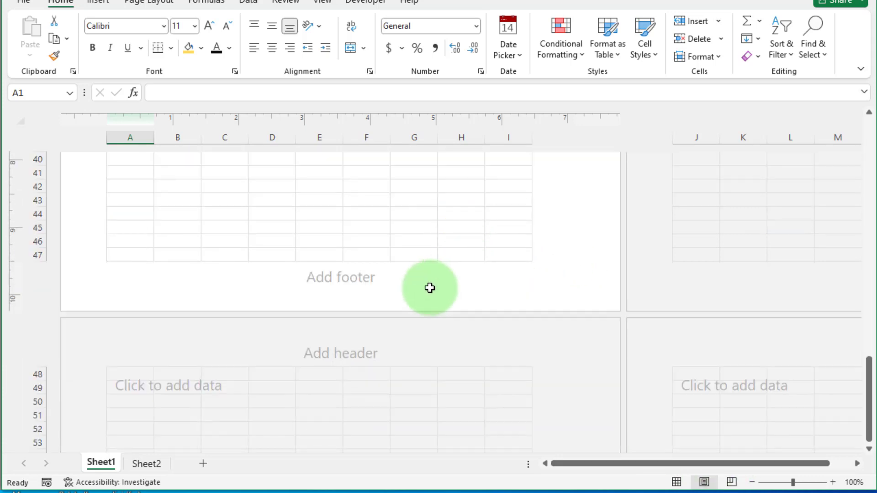
pyautogui.scroll(15, 430, 292)
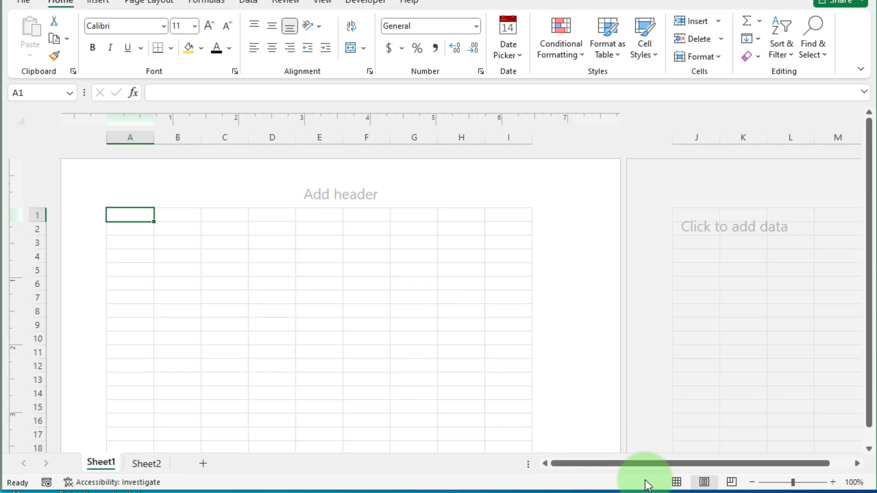
pyautogui.click(677, 482)
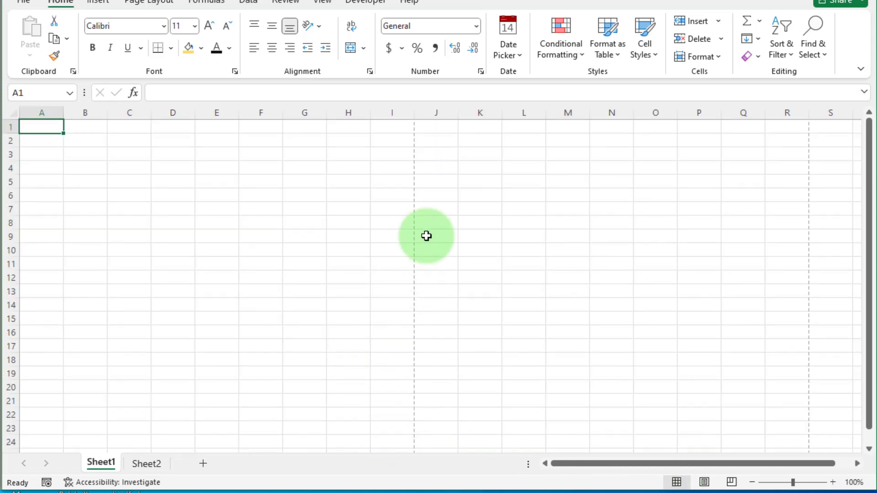
pyautogui.click(752, 483)
pyautogui.click(752, 483)
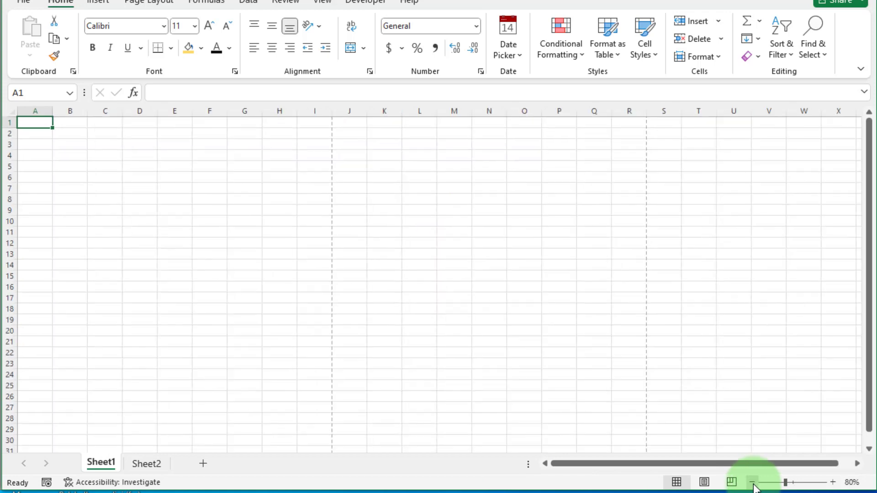
pyautogui.click(752, 483)
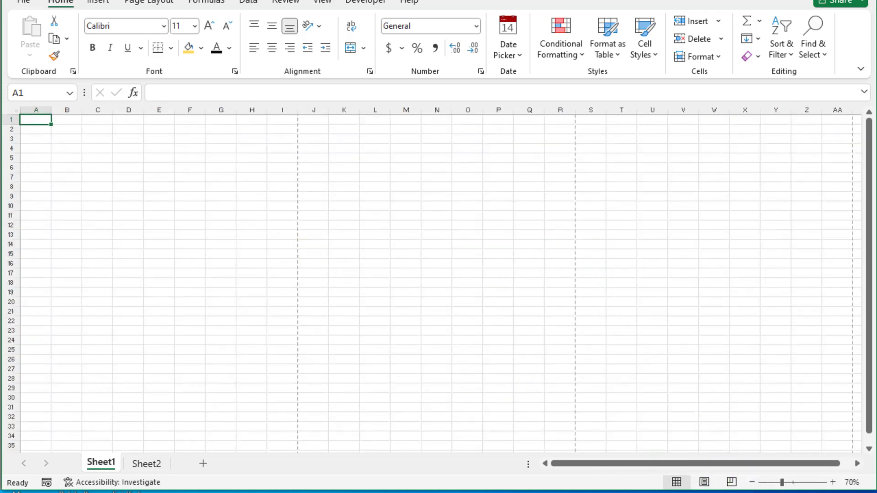
pyautogui.click(833, 483)
pyautogui.click(833, 483)
pyautogui.click(833, 483)
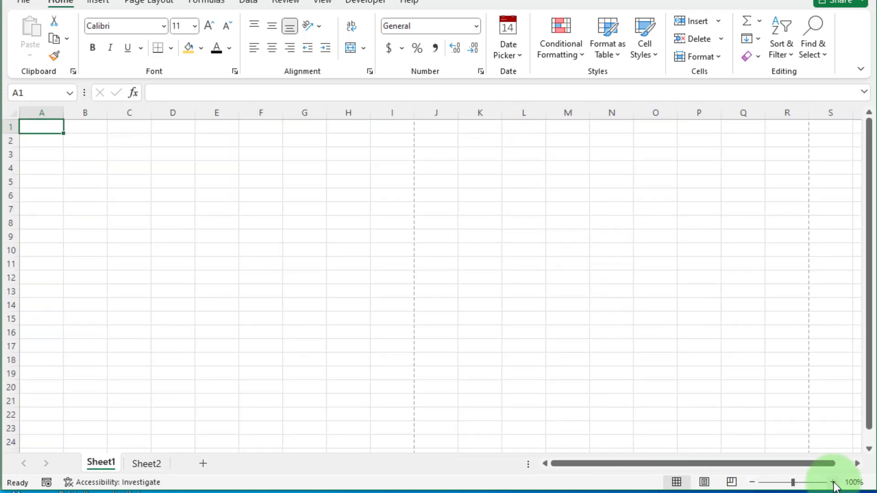
# - Type the headers S.NO., Descriptions, Rate, Quantity, Amount across A12:E12
pyautogui.click(50, 278)
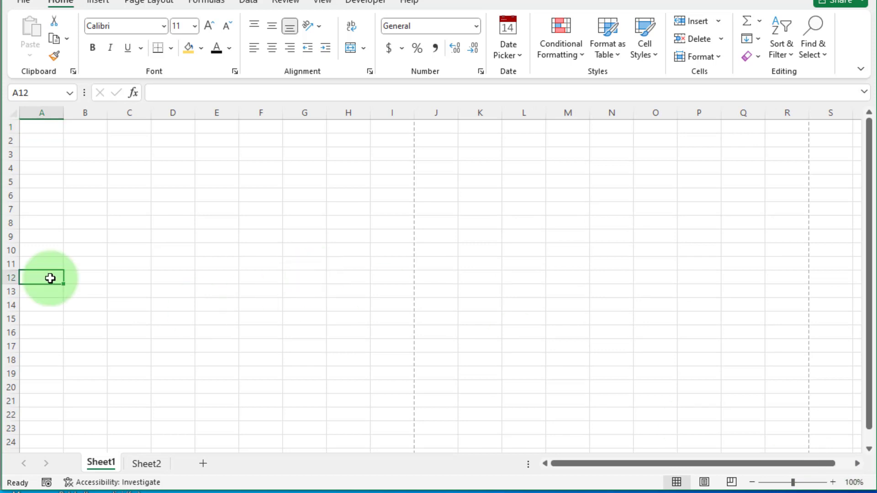
pyautogui.write('S.NO')
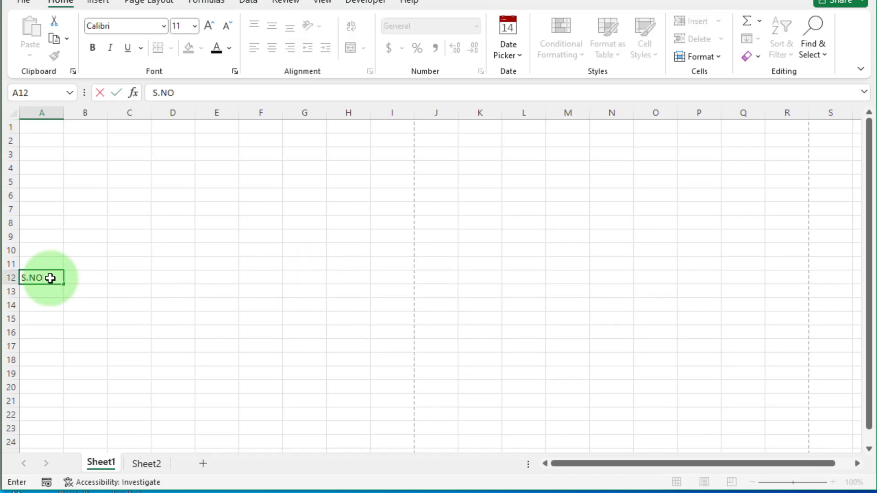
pyautogui.write('.')
pyautogui.press('Tab')
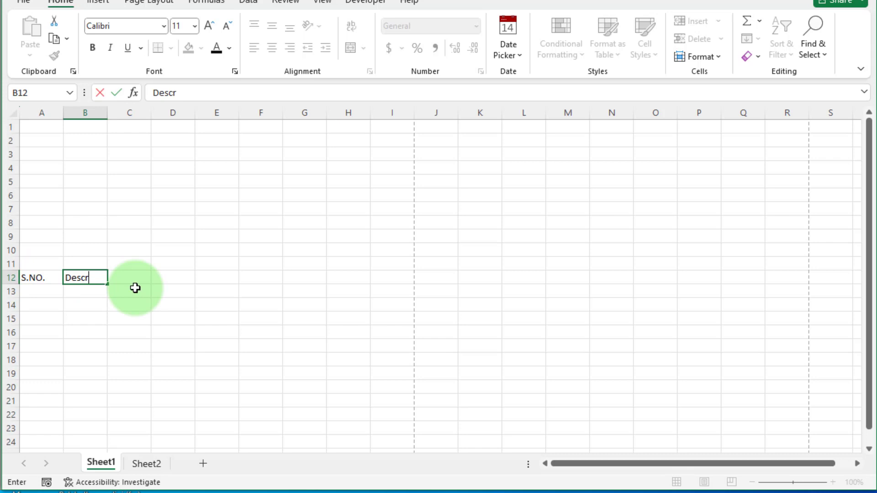
pyautogui.write('Descriptions')
pyautogui.press('Tab')
pyautogui.write('Rate')
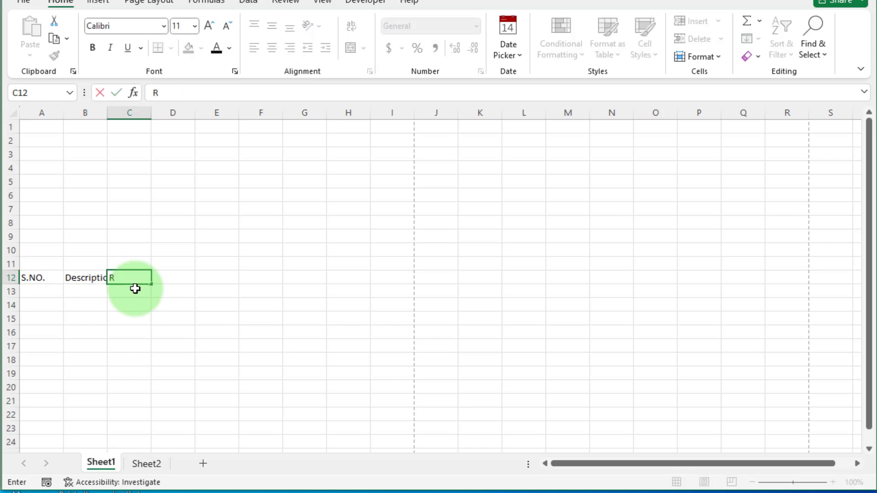
pyautogui.press('Tab')
pyautogui.write('Quantity')
pyautogui.press('Tab')
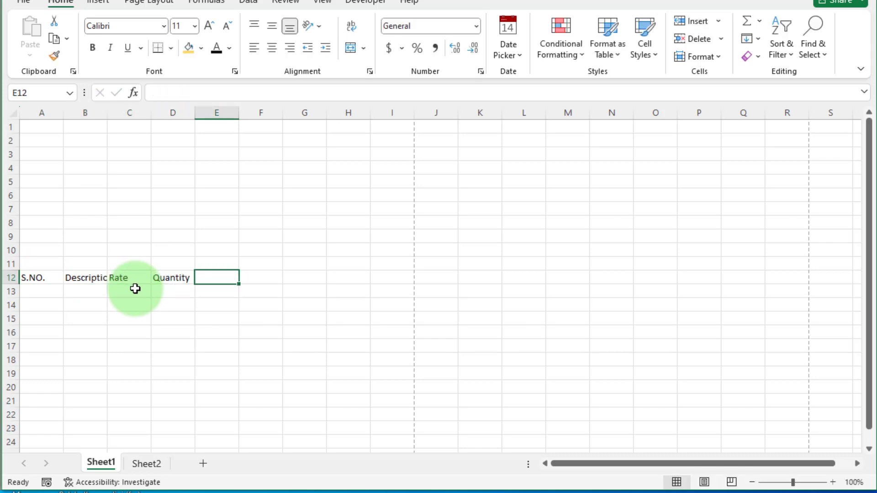
pyautogui.write('Amount')
pyautogui.press('Tab')
# - Widen columns B–E and give the row 12 headers gold fill, all borders, bold and centring
pyautogui.moveTo(107, 113); pyautogui.dragTo(237, 114)
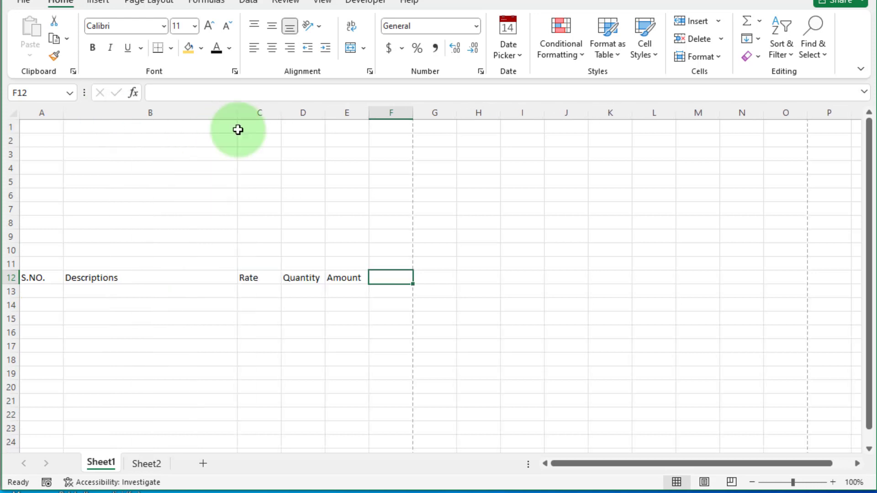
pyautogui.moveTo(325, 113); pyautogui.dragTo(337, 115)
pyautogui.moveTo(281, 114); pyautogui.dragTo(290, 114)
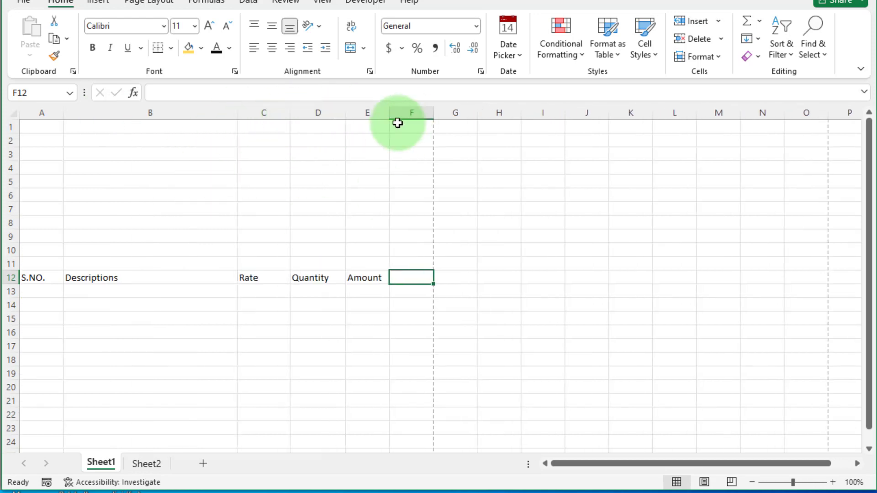
pyautogui.moveTo(390, 113); pyautogui.dragTo(414, 114)
pyautogui.moveTo(41, 278); pyautogui.dragTo(365, 278)
pyautogui.click(201, 47)
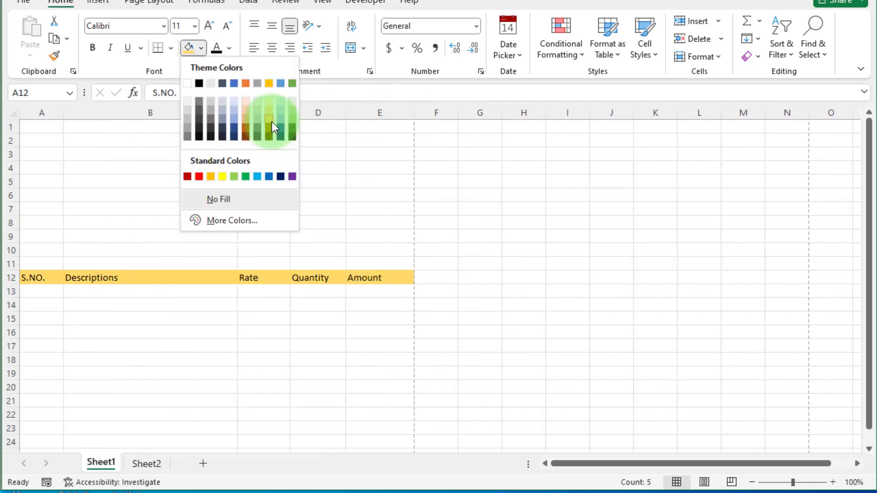
pyautogui.click(274, 123)
pyautogui.click(170, 48)
pyautogui.click(197, 184)
pyautogui.click(92, 48)
pyautogui.click(273, 48)
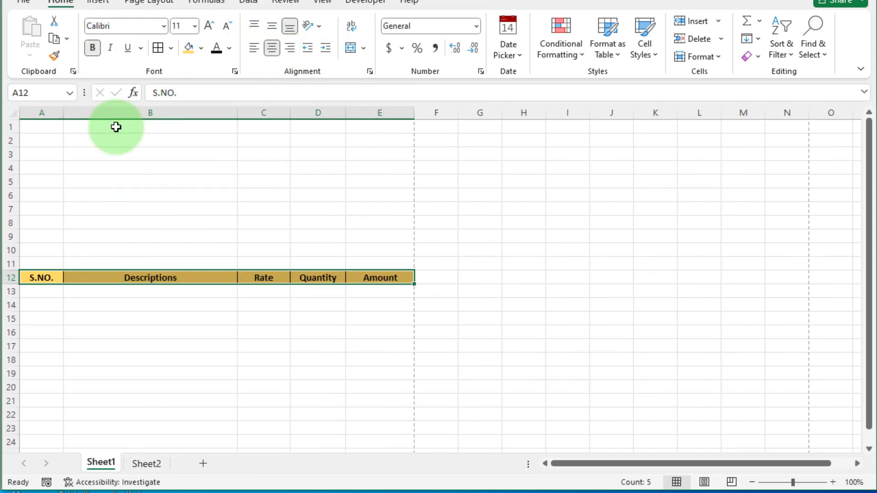
# - Enter 'Zayan Computer Assesories' in A1 and paste the two address lines into A2:A3
pyautogui.hotkey('ctrl', 'Home')
pyautogui.write('Zayan')
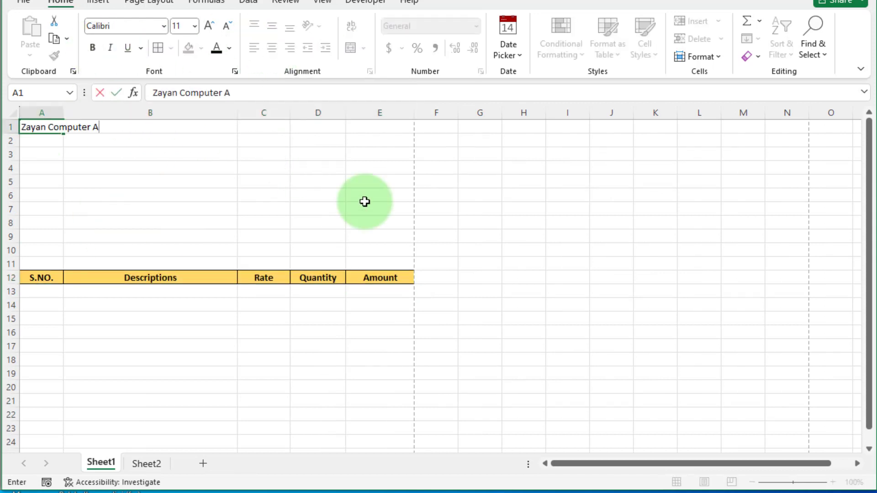
pyautogui.write(' Computer Assesories')
pyautogui.click(42, 140)
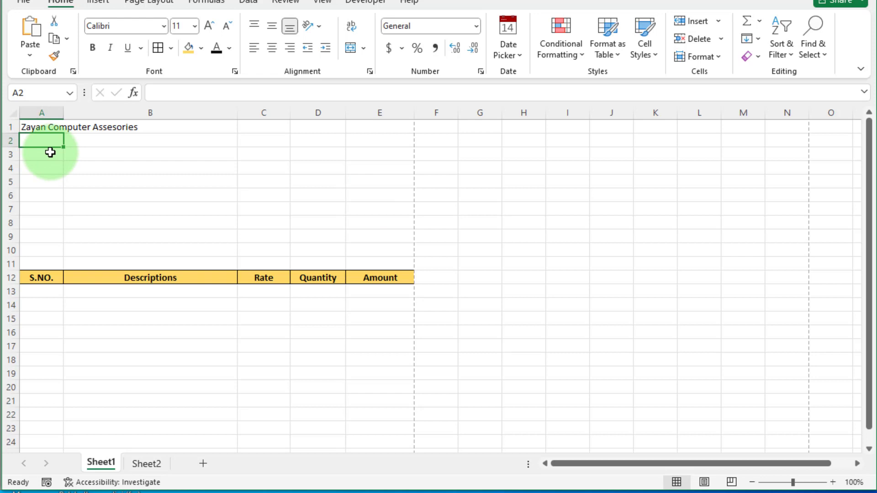
pyautogui.hotkey('ctrl', 'v')
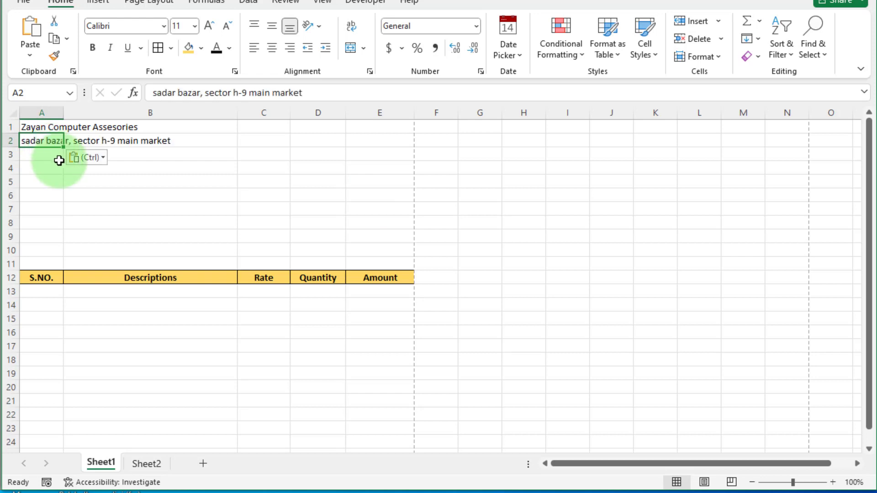
pyautogui.hotkey('ctrl', 'v')
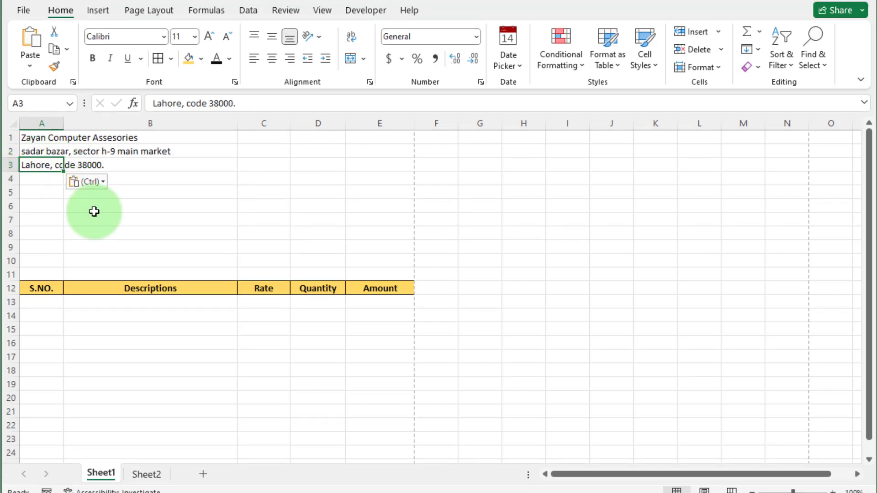
# - Merge rows 1–3 across A–E, centre them, and format bold gold text on navy fill
pyautogui.moveTo(35, 126); pyautogui.dragTo(385, 166)
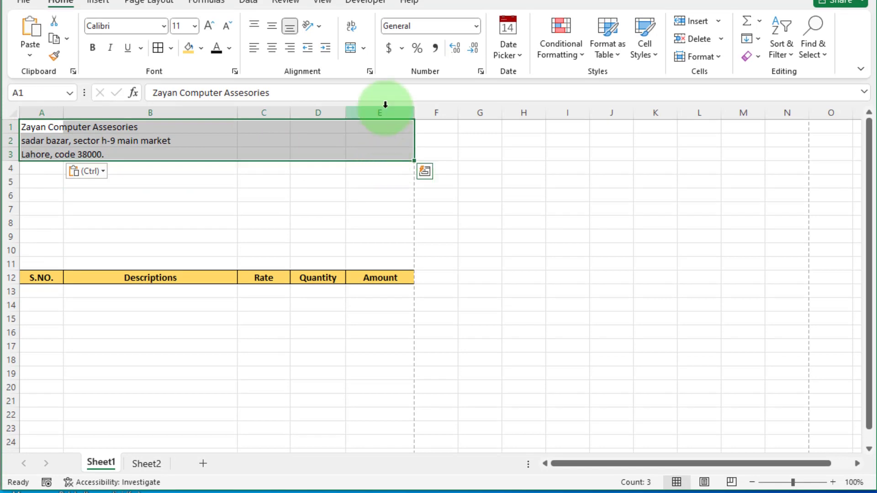
pyautogui.click(364, 58)
pyautogui.click(378, 87)
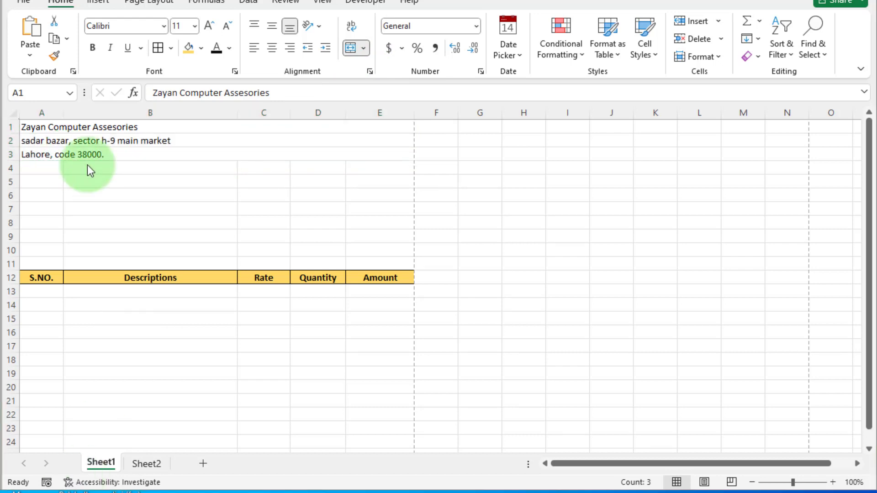
pyautogui.click(272, 48)
pyautogui.click(201, 48)
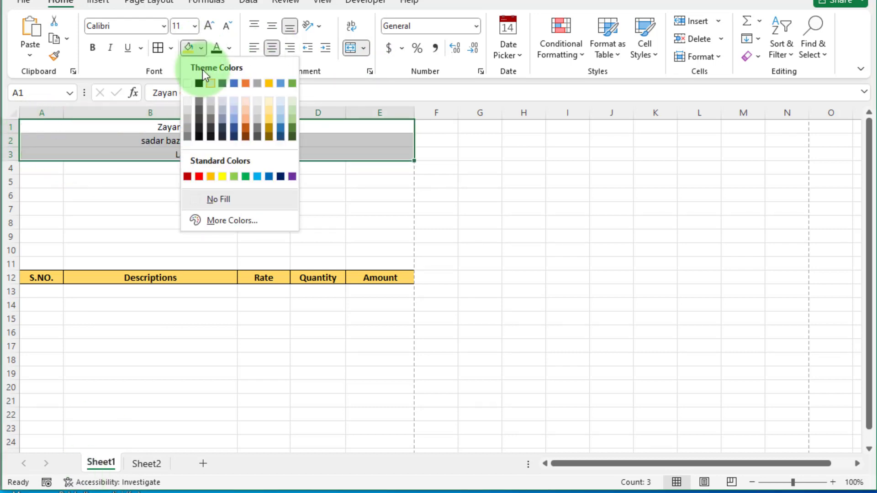
pyautogui.click(234, 136)
pyautogui.click(229, 48)
pyautogui.click(297, 137)
pyautogui.click(92, 48)
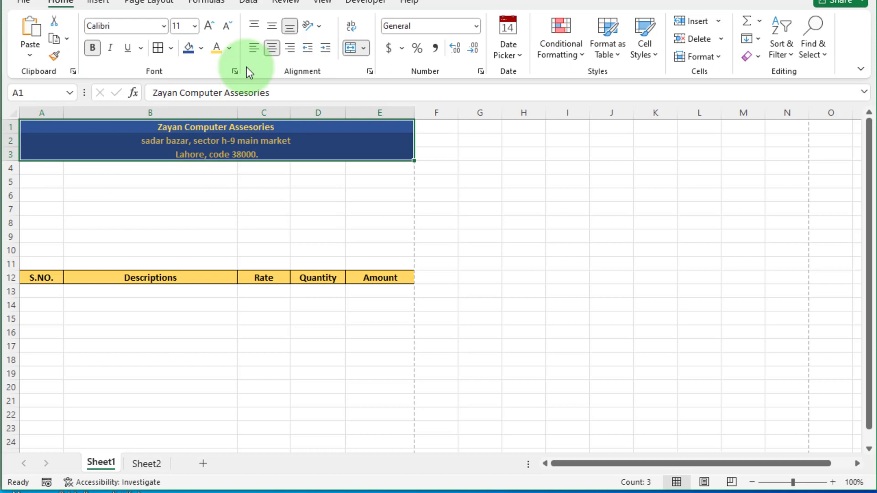
# - Increase the shop name in row 1 to 20 pt
pyautogui.click(228, 127)
pyautogui.click(209, 25)
pyautogui.click(209, 26)
pyautogui.click(209, 26)
pyautogui.click(209, 26)
pyautogui.click(209, 25)
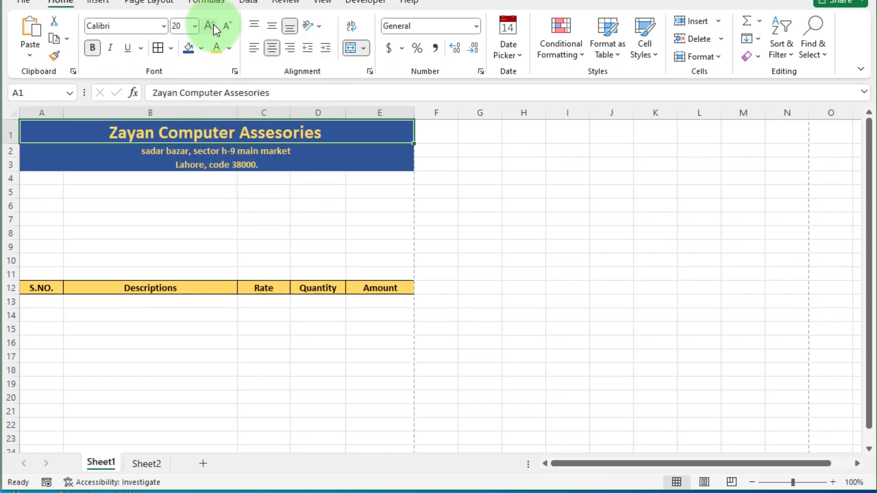
pyautogui.click(238, 151)
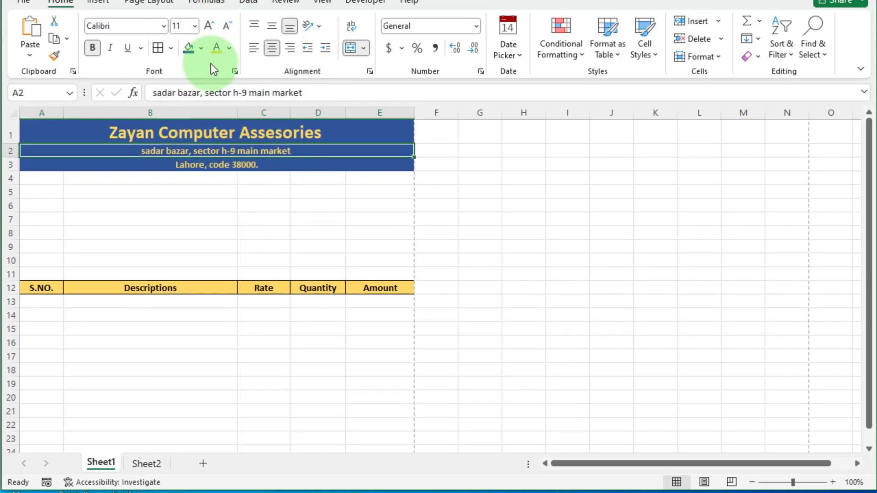
# - Colour the address text light orange and merge-and-centre row 4 across A–E
pyautogui.click(229, 48)
pyautogui.click(273, 131)
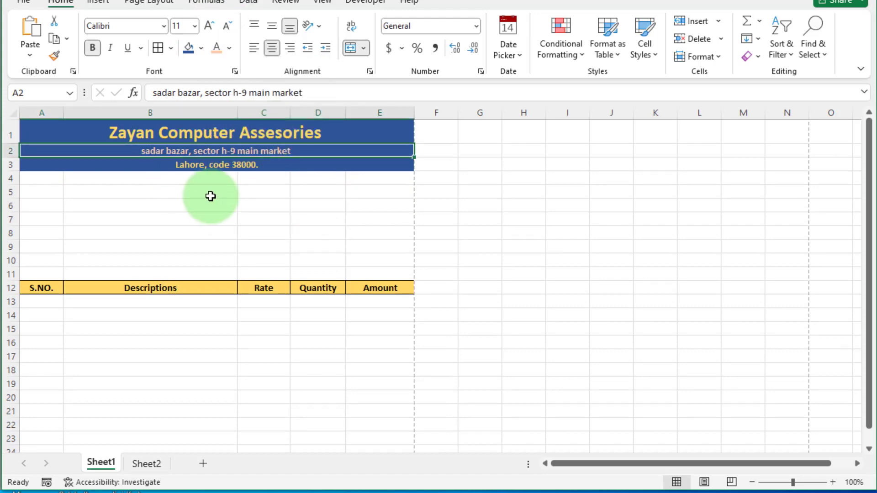
pyautogui.click(81, 180)
pyautogui.moveTo(37, 179); pyautogui.dragTo(362, 177)
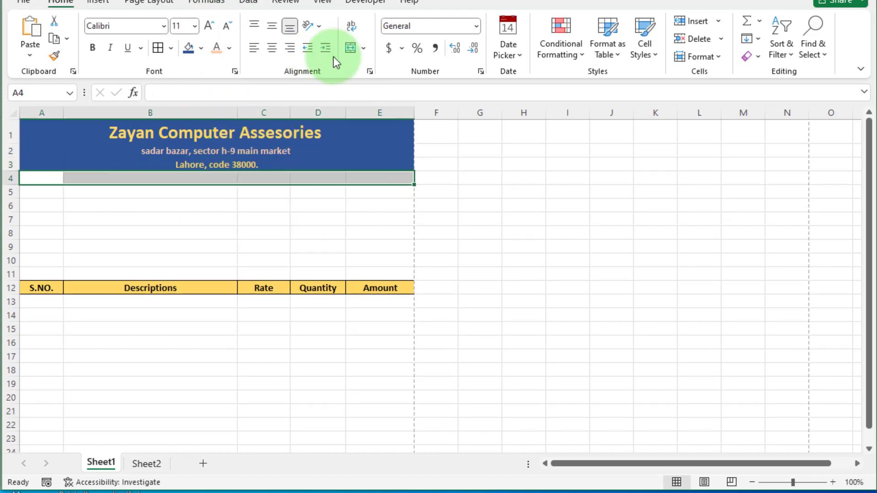
pyautogui.click(363, 48)
pyautogui.click(383, 68)
# - Add an INVOICE banner in row 4 at 16 pt, bold, with an outline border
pyautogui.write('in')
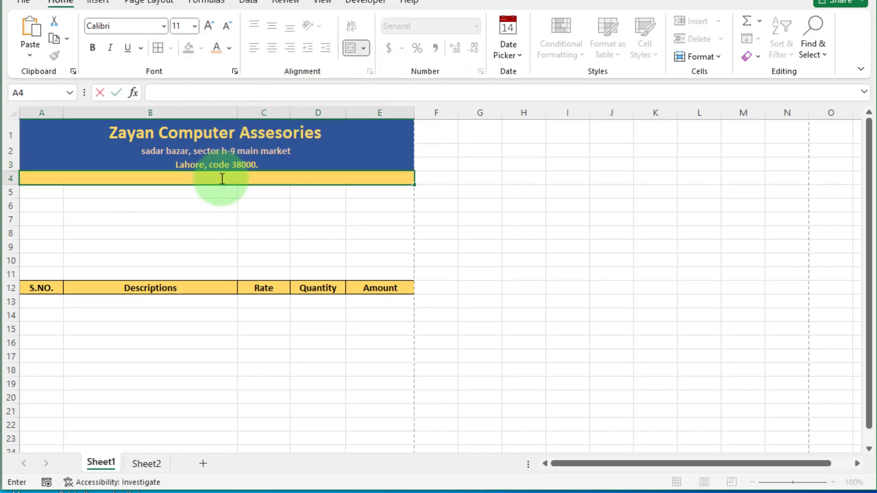
pyautogui.write('VOIC')
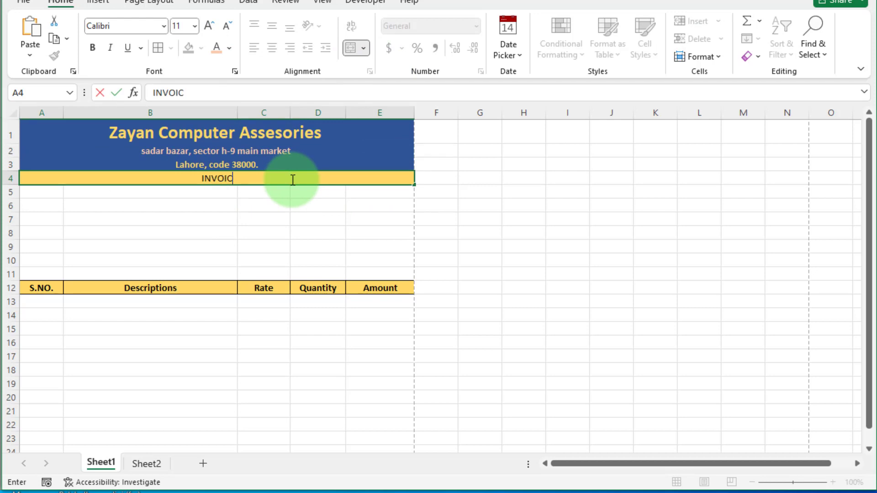
pyautogui.write('E')
pyautogui.hotkey('ctrl', 'Return')
pyautogui.click(210, 26)
pyautogui.click(209, 25)
pyautogui.click(209, 26)
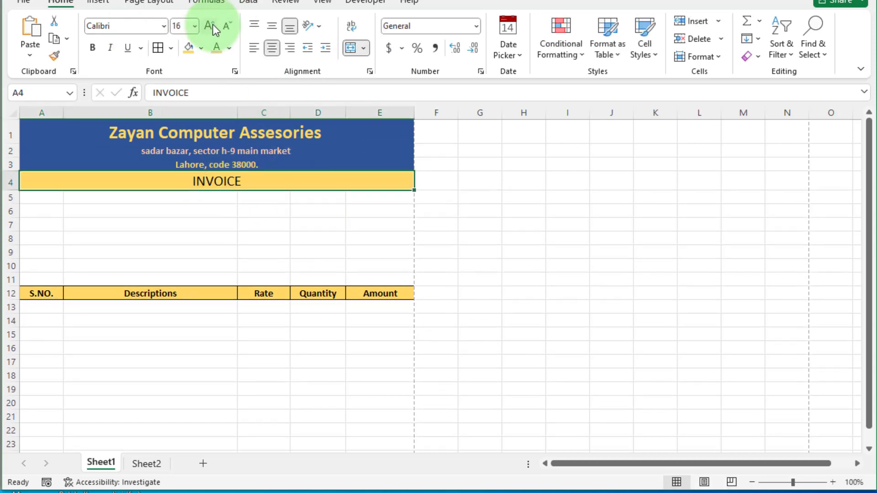
pyautogui.click(93, 47)
pyautogui.click(171, 48)
pyautogui.click(183, 203)
# - Set the bill details block A6:E10 to 14 pt text
pyautogui.press('Down')
pyautogui.press('Down')
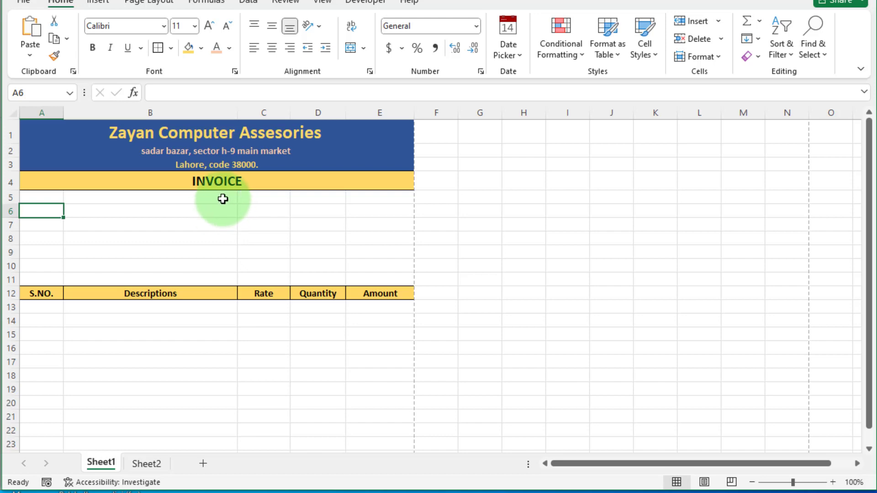
pyautogui.moveTo(55, 212); pyautogui.dragTo(368, 265)
pyautogui.click(209, 26)
pyautogui.click(209, 26)
pyautogui.click(210, 26)
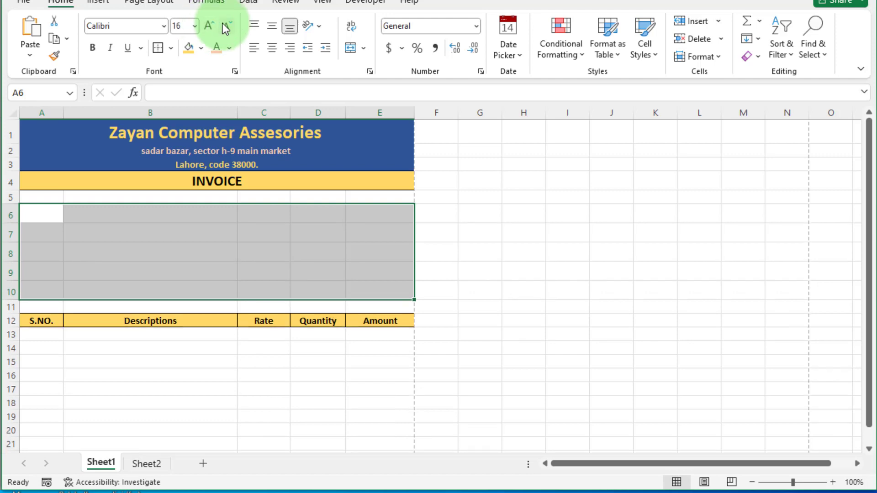
pyautogui.click(227, 25)
# - Add the BILL NO. label in A6, widen column A, type 'DATED :' in C6, and merge D6:E6
pyautogui.click(43, 211)
pyautogui.write('BILL NO. :')
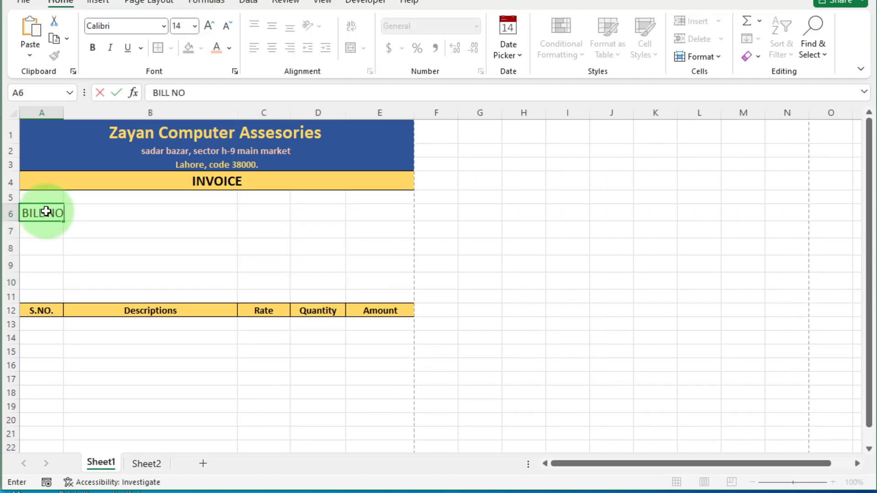
pyautogui.click(243, 213)
pyautogui.click(49, 213)
pyautogui.moveTo(64, 113); pyautogui.dragTo(78, 114)
pyautogui.click(164, 213)
pyautogui.press('Right')
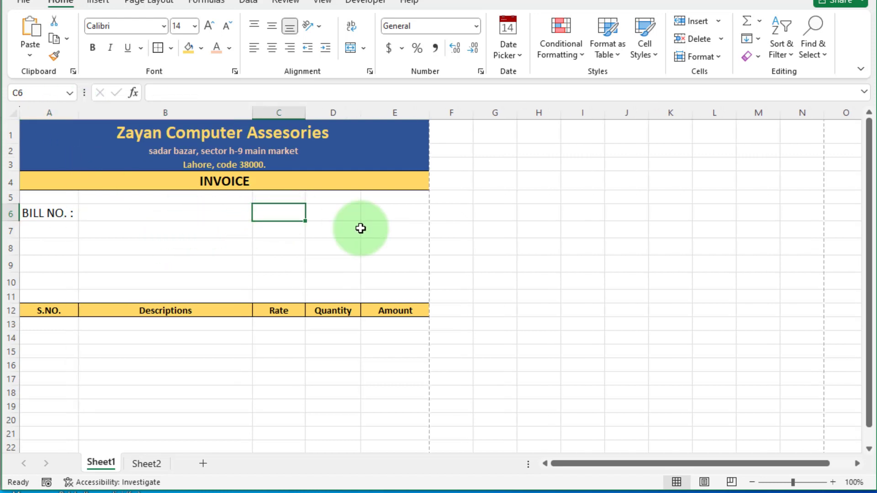
pyautogui.write('DATED :')
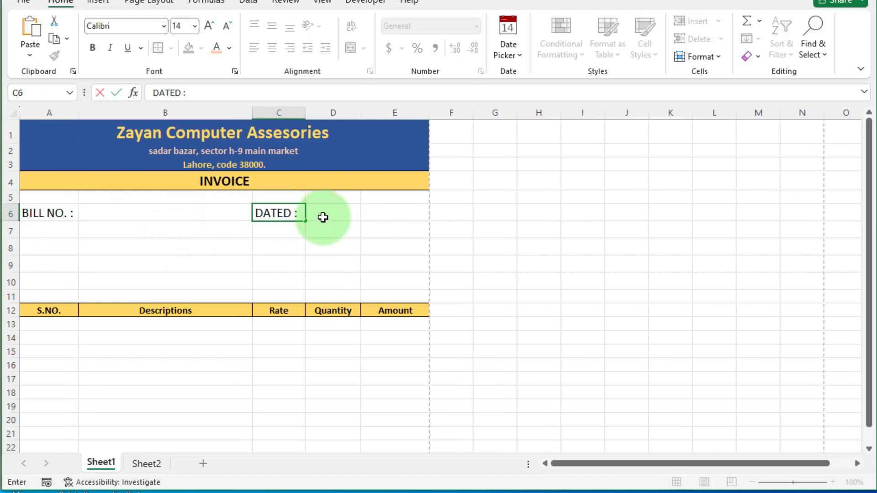
pyautogui.moveTo(323, 215); pyautogui.dragTo(392, 213)
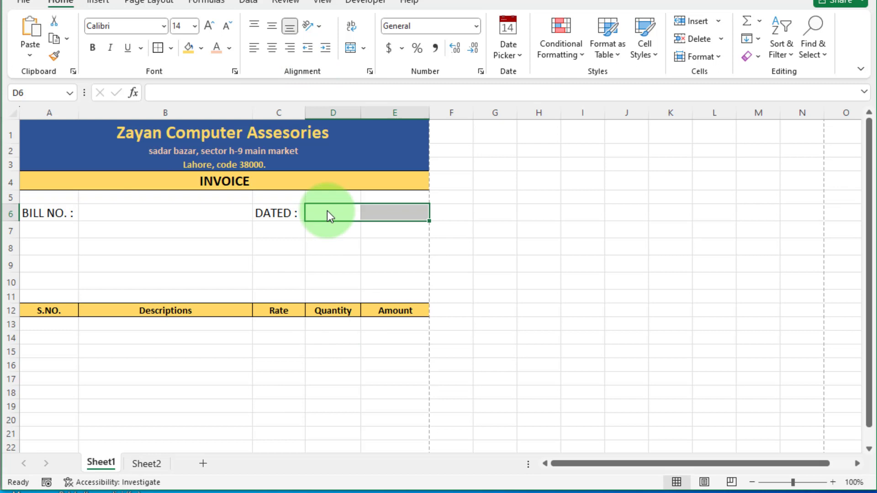
pyautogui.click(363, 48)
pyautogui.click(382, 64)
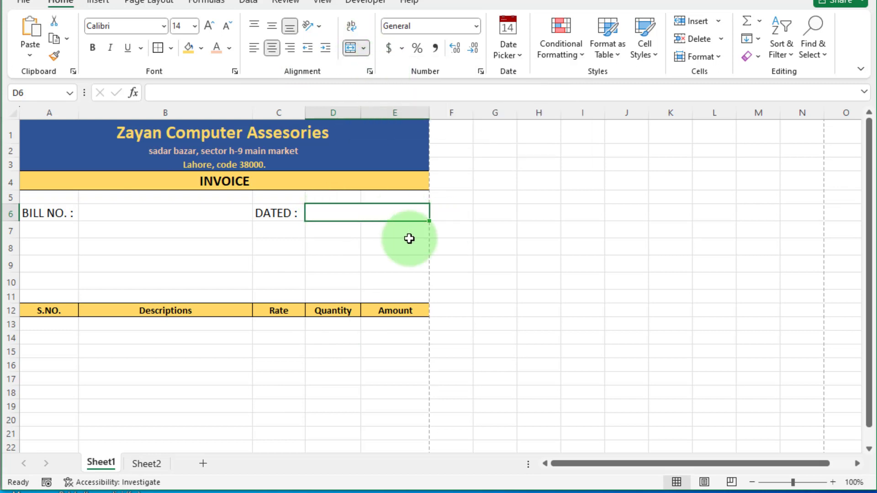
# - Enter the labels 'Customer detail', 'Name :' and 'Contact :' in A7, A8 and A9
pyautogui.click(83, 224)
pyautogui.write('Customer detail')
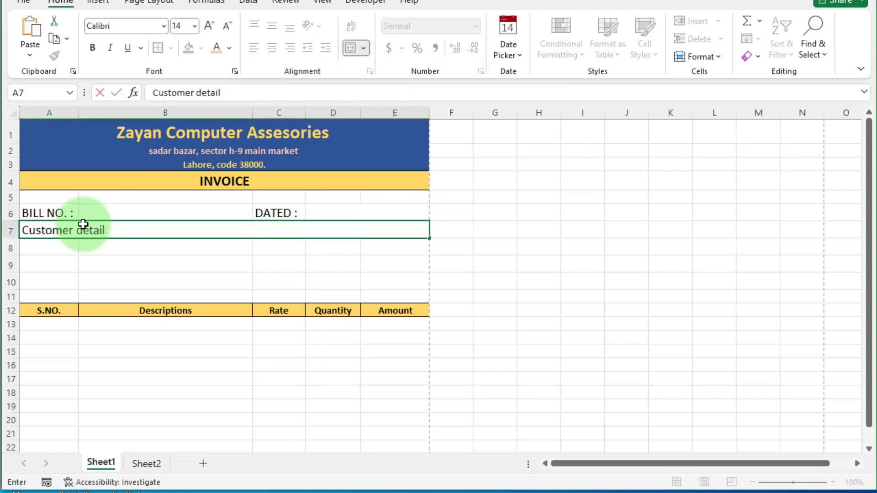
pyautogui.press('Return')
pyautogui.write('Name :')
pyautogui.click(58, 268)
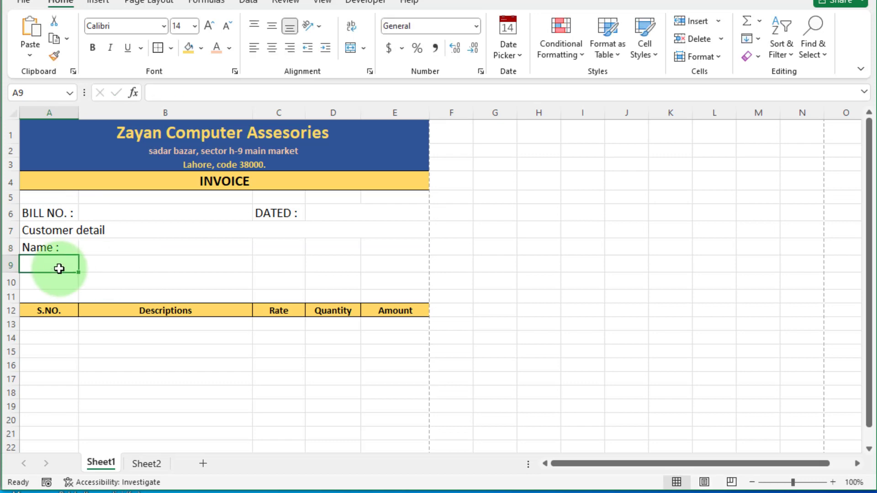
pyautogui.write('Contact :')
pyautogui.click(63, 286)
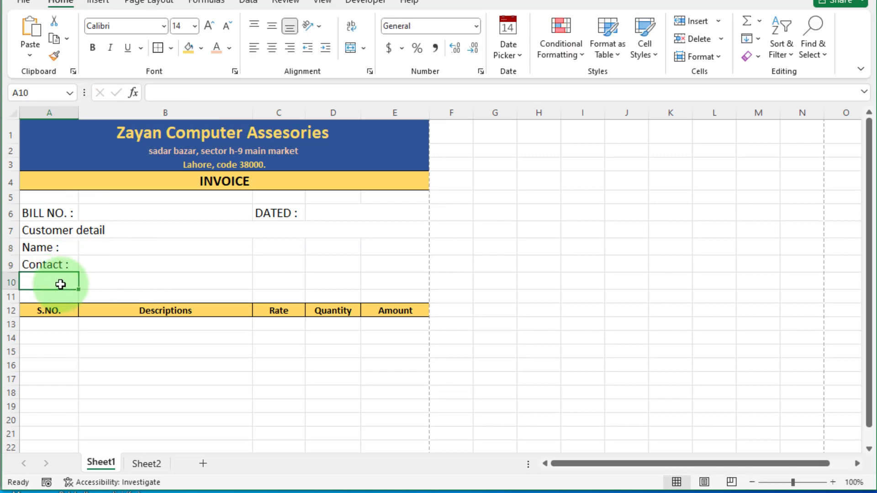
# - Type 'Address :' in A10 and make the BILL NO./DATED row bold with light green fill
pyautogui.write('Address :')
pyautogui.click(56, 211)
pyautogui.hotkey('shift', 'Right')
pyautogui.hotkey('shift', 'Right')
pyautogui.hotkey('shift', 'Right')
pyautogui.hotkey('shift', 'Right')
pyautogui.hotkey('ctrl', 'b')
pyautogui.click(201, 47)
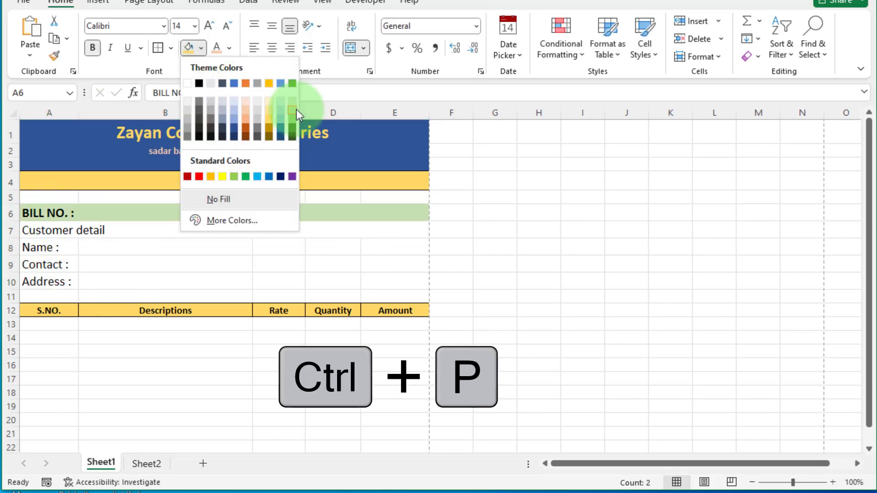
pyautogui.click(292, 109)
# - Border the customer details block A7:E10 and preview the invoice for printing
pyautogui.moveTo(43, 231); pyautogui.dragTo(395, 281)
pyautogui.click(174, 47)
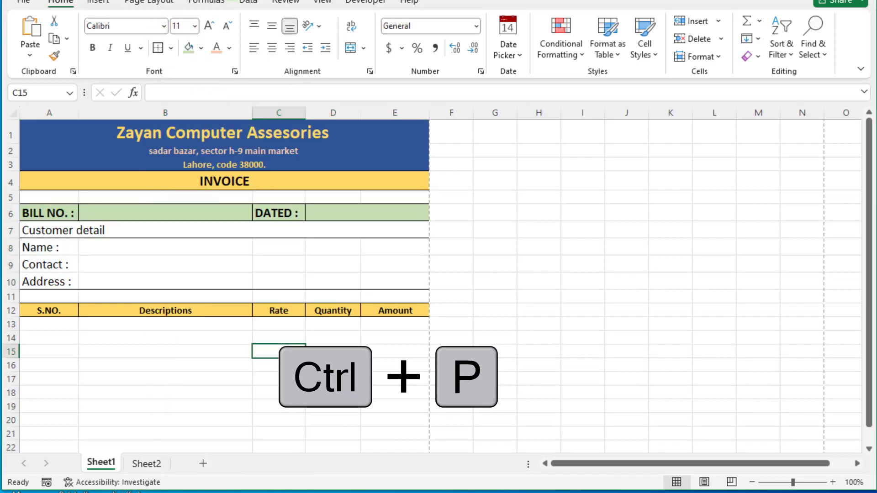
pyautogui.hotkey('ctrl', 'p')
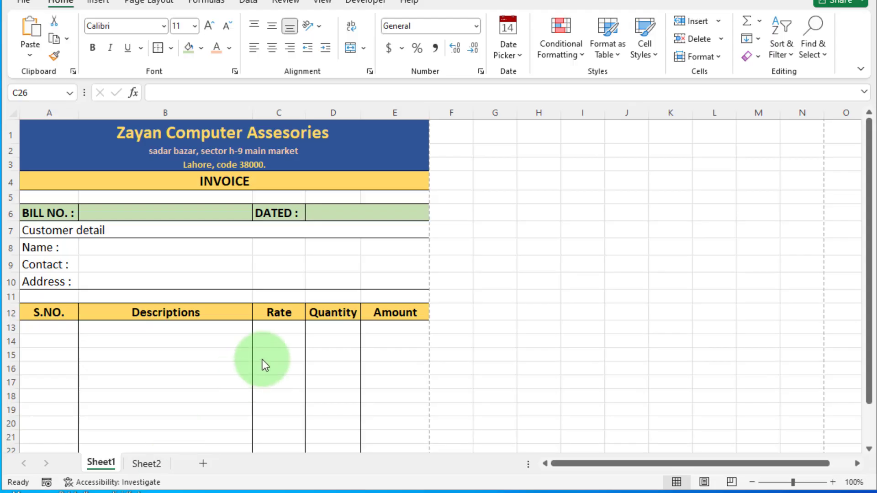
# - Merge Across C26:D28 to hold the total labels
pyautogui.scroll(-4, 262, 360)
pyautogui.doubleClick(300, 306)
pyautogui.moveTo(300, 306); pyautogui.dragTo(344, 339)
pyautogui.click(359, 52)
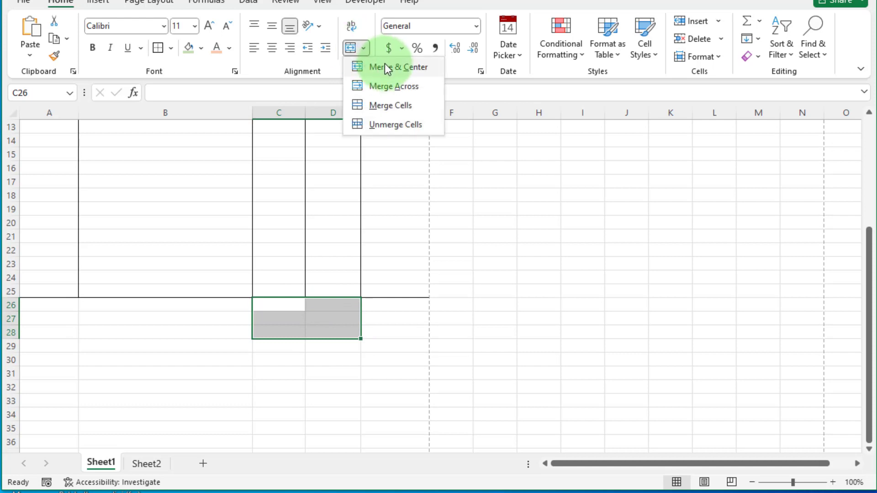
pyautogui.click(388, 84)
# - Enter 'Total Amount :', 'GST 8% :' and 'Grand Total' in C26:C28
pyautogui.click(279, 307)
pyautogui.write('Total')
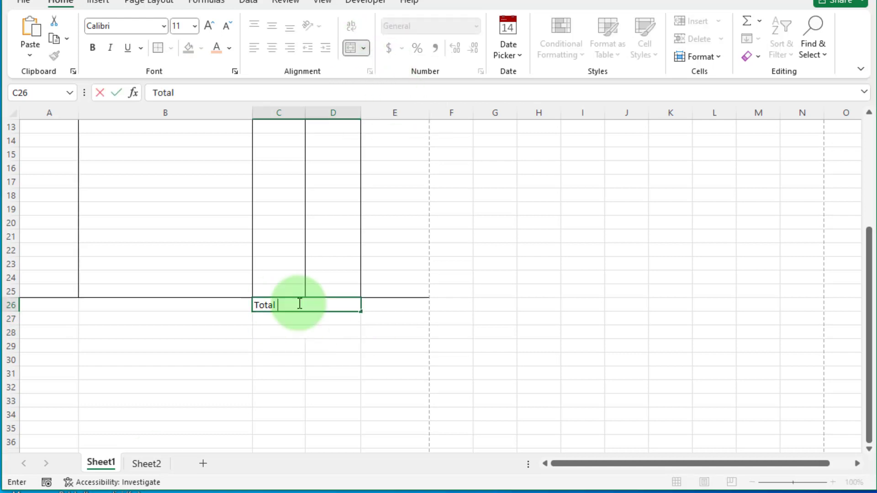
pyautogui.write('Amount :')
pyautogui.press('Return')
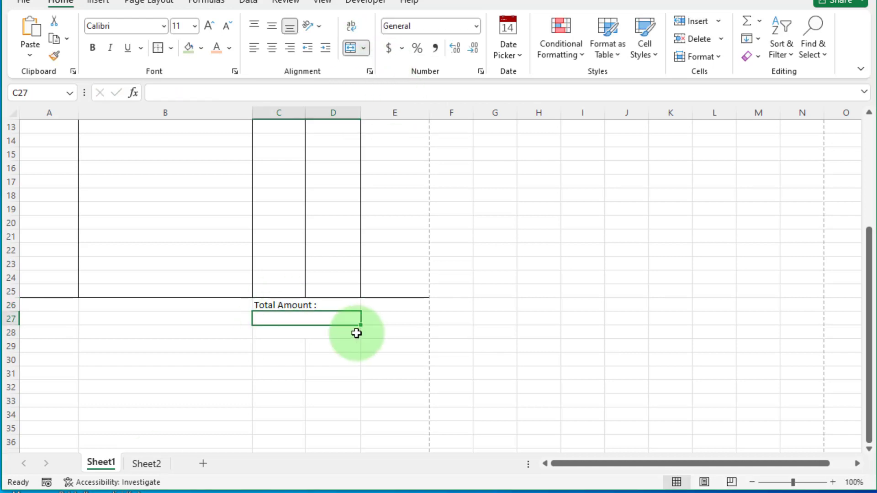
pyautogui.write('GST')
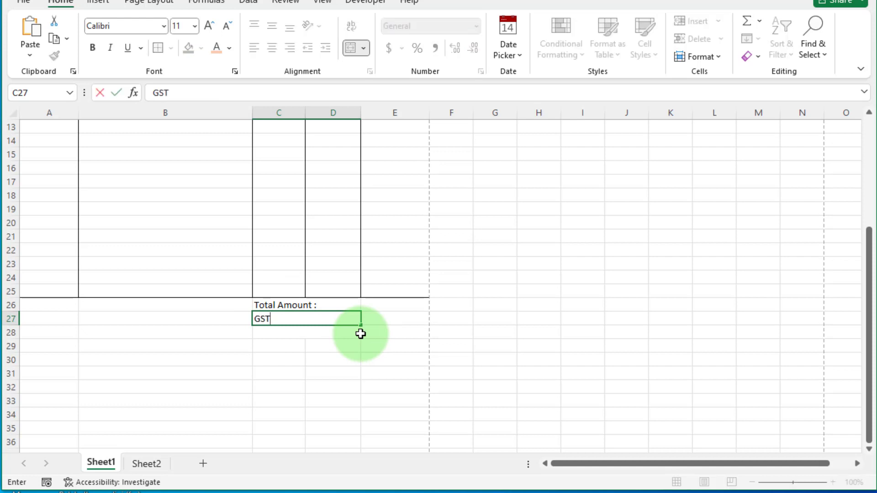
pyautogui.write(' 8% :')
pyautogui.press('Return')
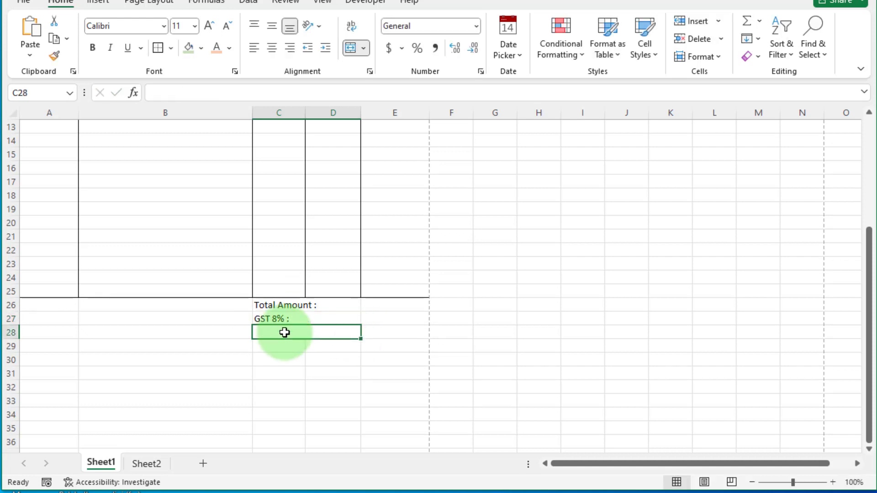
pyautogui.write('g')
pyautogui.press('BackSpace')
pyautogui.press('BackSpace')
pyautogui.write('Grand Total :')
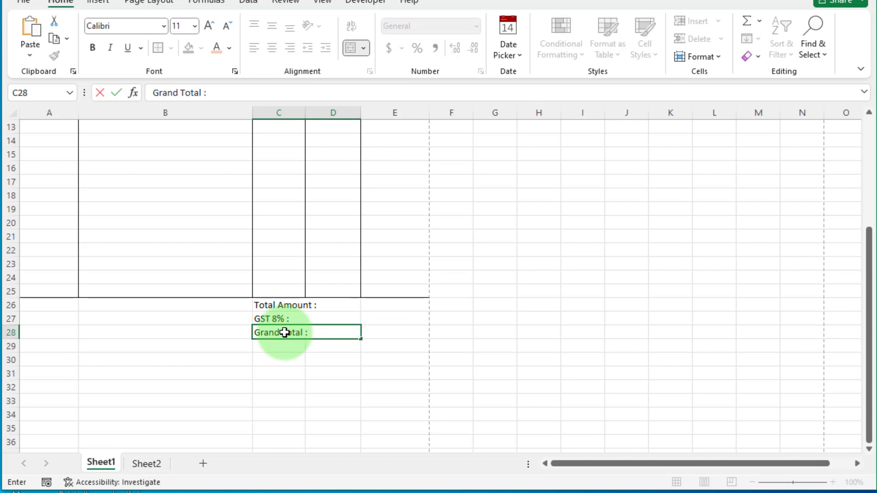
# - Add All Borders to C26:E28 and make the total labels larger and bold
pyautogui.moveTo(274, 305); pyautogui.dragTo(393, 332)
pyautogui.click(170, 47)
pyautogui.click(201, 264)
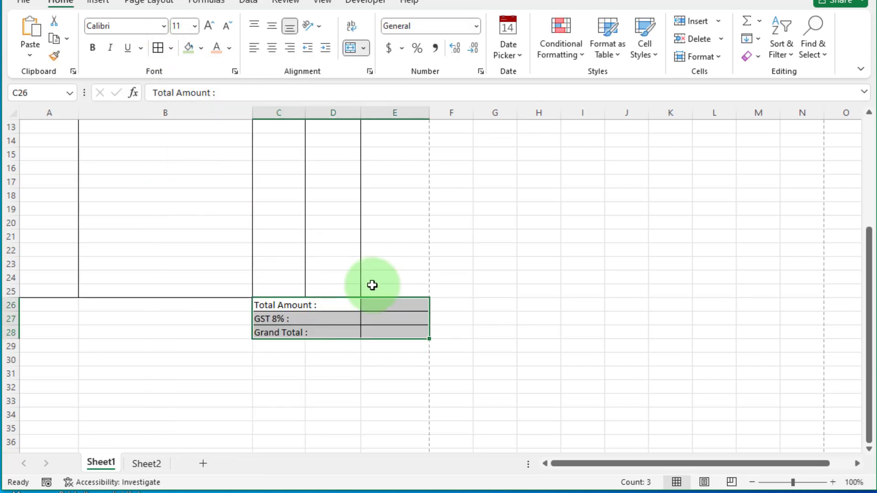
pyautogui.moveTo(274, 305); pyautogui.dragTo(353, 342)
pyautogui.click(209, 25)
pyautogui.click(209, 25)
pyautogui.click(93, 48)
pyautogui.click(399, 368)
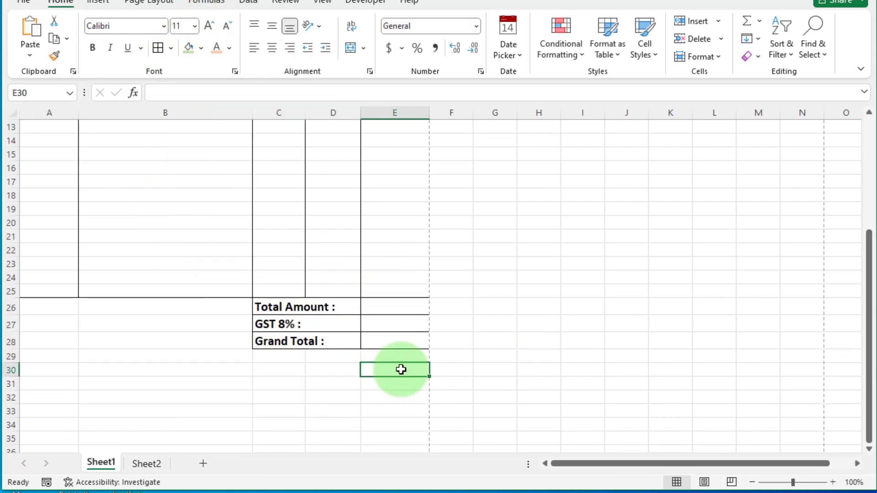
pyautogui.click(287, 357)
# - Merge and centre C33:E33 with bold 'Authorized Signatory' text
pyautogui.scroll(-1, 284, 356)
pyautogui.click(333, 383)
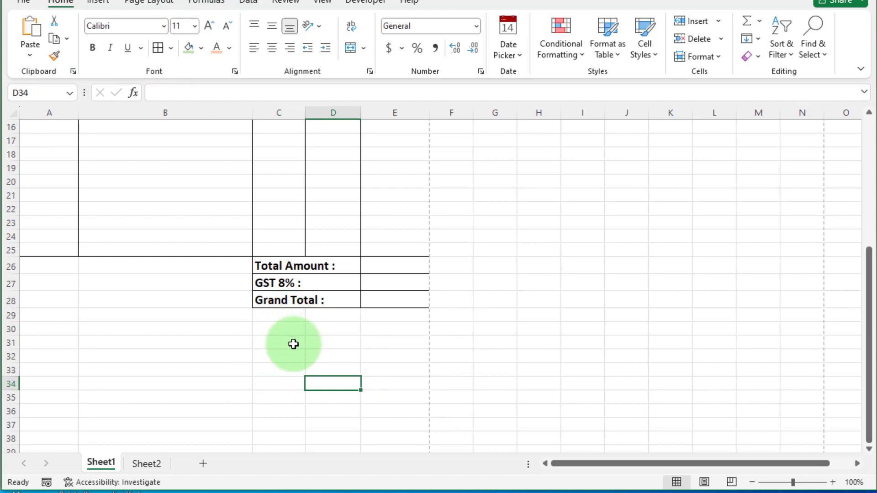
pyautogui.moveTo(288, 368); pyautogui.dragTo(397, 368)
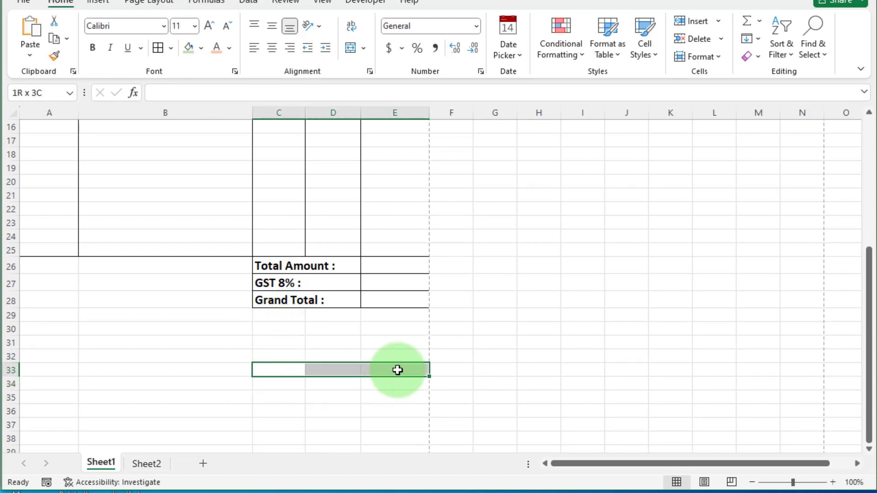
pyautogui.click(366, 48)
pyautogui.click(397, 68)
pyautogui.write('Au')
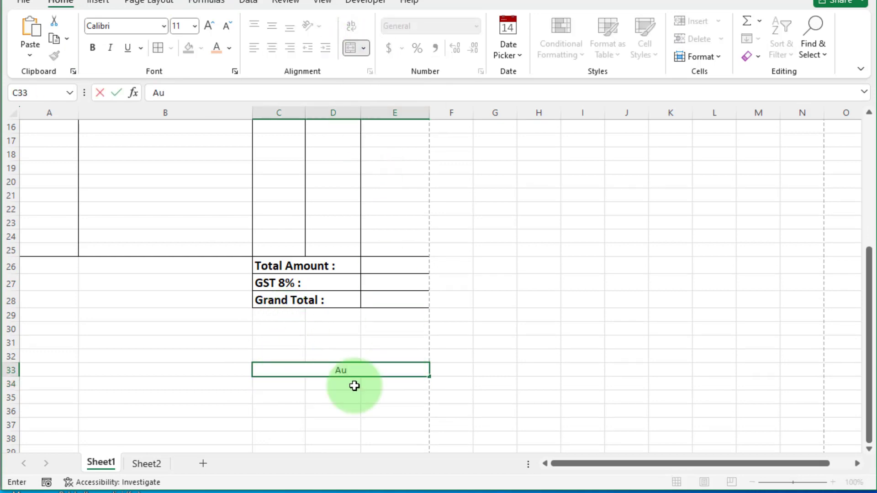
pyautogui.write('thorized Signa')
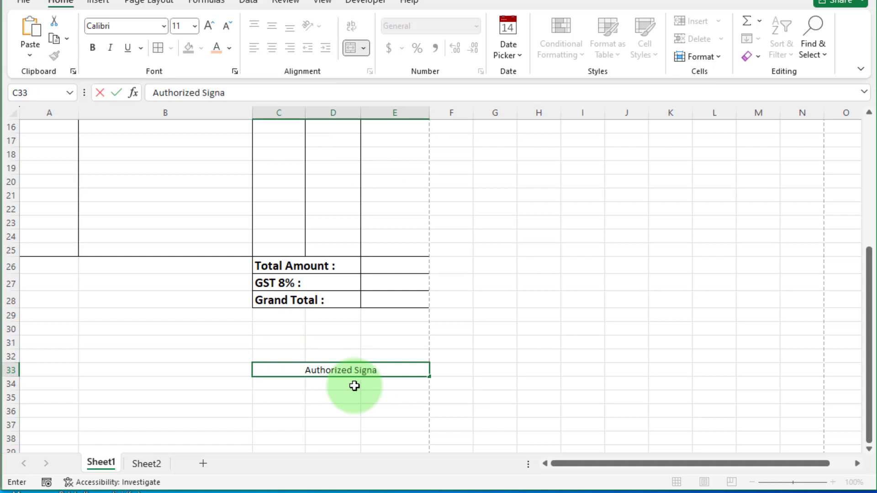
pyautogui.write('tory')
pyautogui.click(354, 386)
pyautogui.click(337, 370)
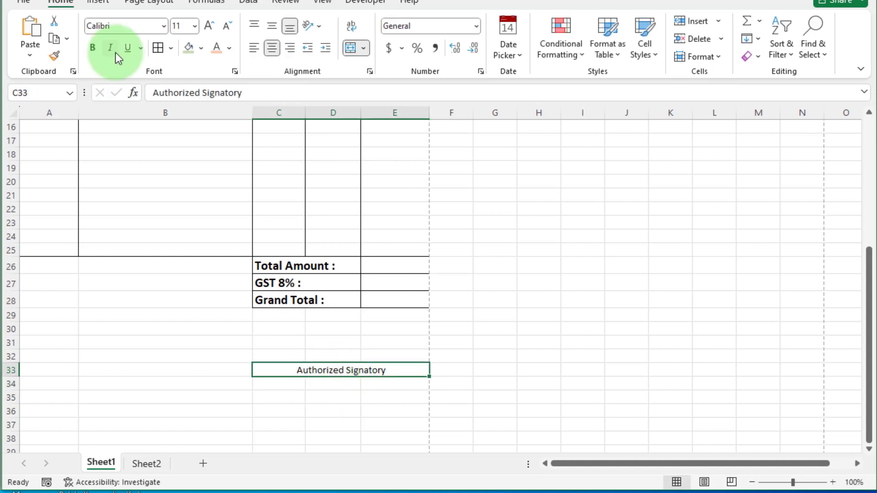
pyautogui.click(92, 48)
# - Merge C32:E32 and fill it with an underscore signature line; enlarge the signatory text
pyautogui.moveTo(279, 357); pyautogui.dragTo(385, 354)
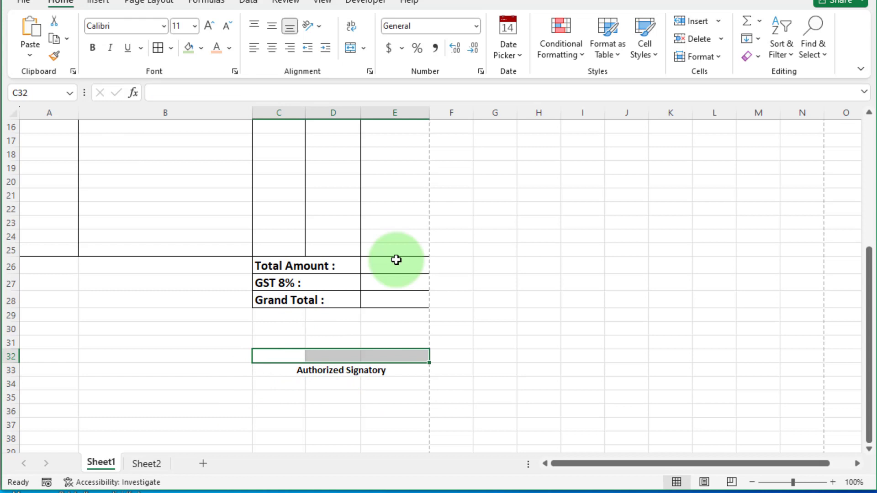
pyautogui.click(364, 48)
pyautogui.click(388, 63)
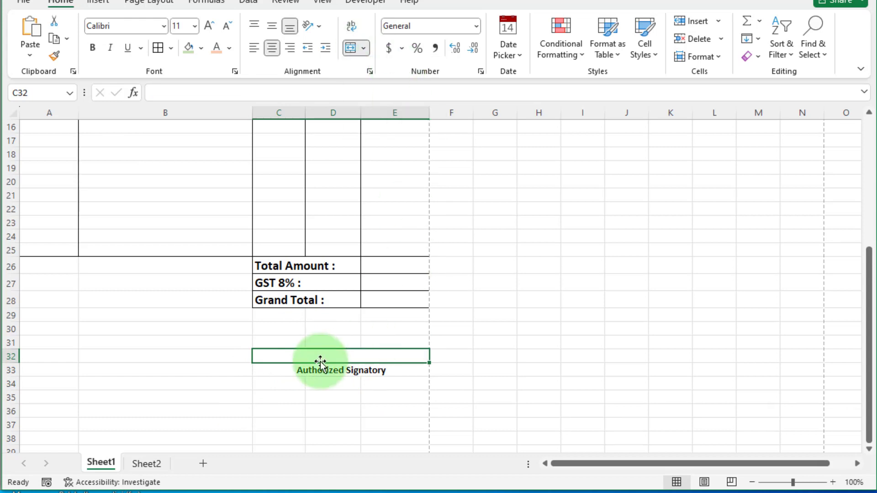
pyautogui.write('___________________________')
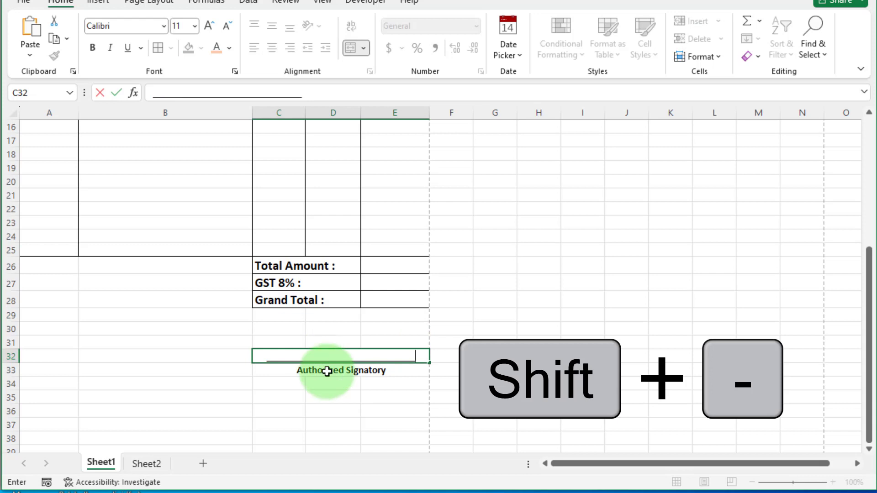
pyautogui.click(331, 361)
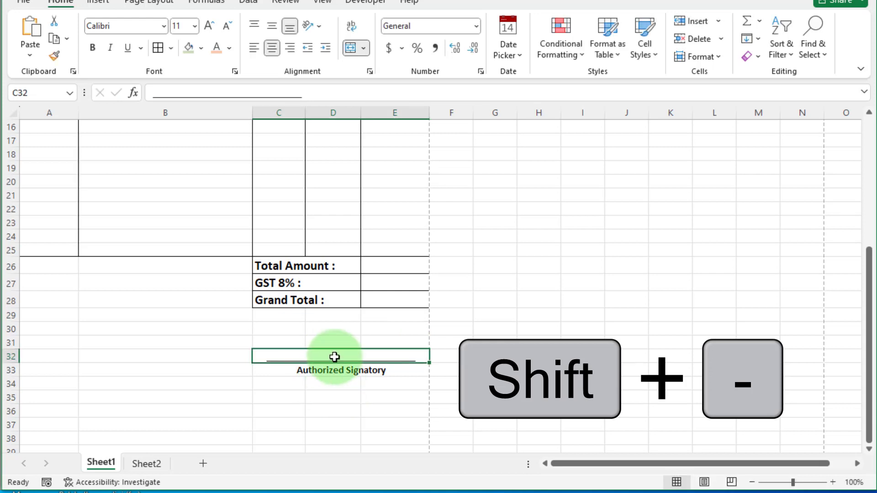
pyautogui.click(91, 48)
pyautogui.click(356, 369)
pyautogui.click(358, 381)
pyautogui.click(209, 26)
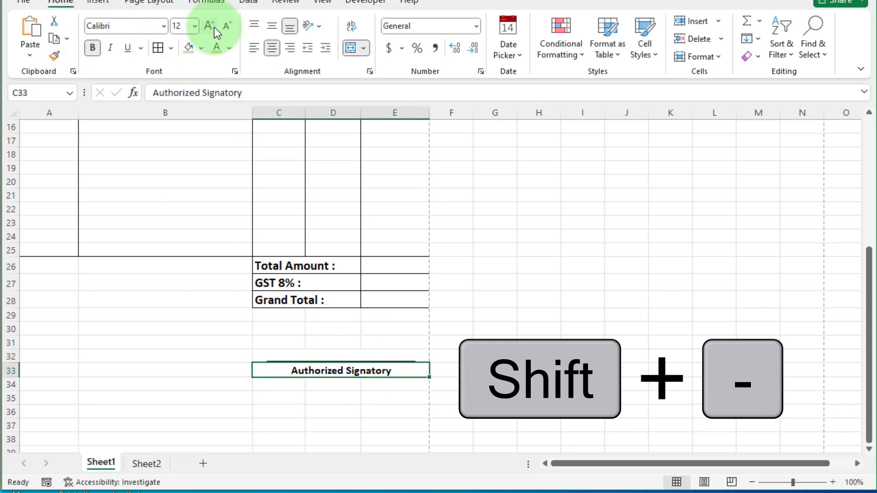
pyautogui.click(372, 409)
pyautogui.click(270, 185)
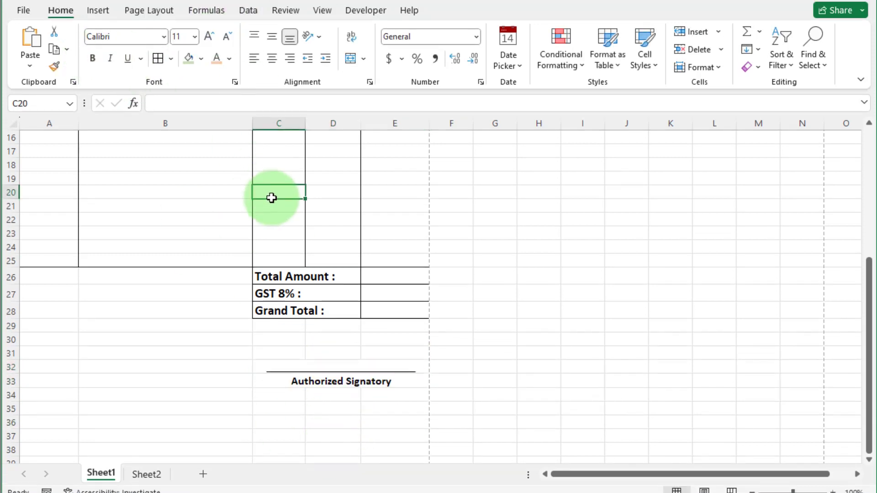
pyautogui.hotkey('ctrl', 'p')
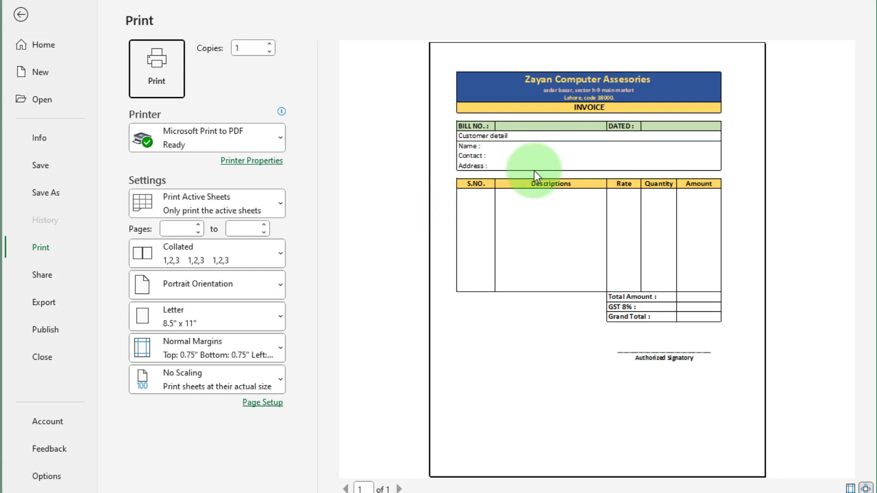
pyautogui.click(24, 18)
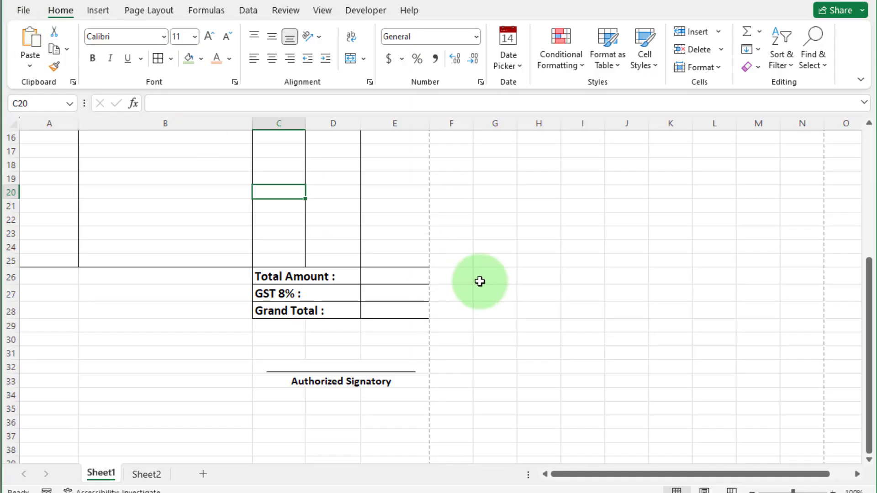
pyautogui.scroll(5, 282, 349)
# - Fill serial numbers 1 to 6 into A13:A18 under S.NO
pyautogui.click(213, 376)
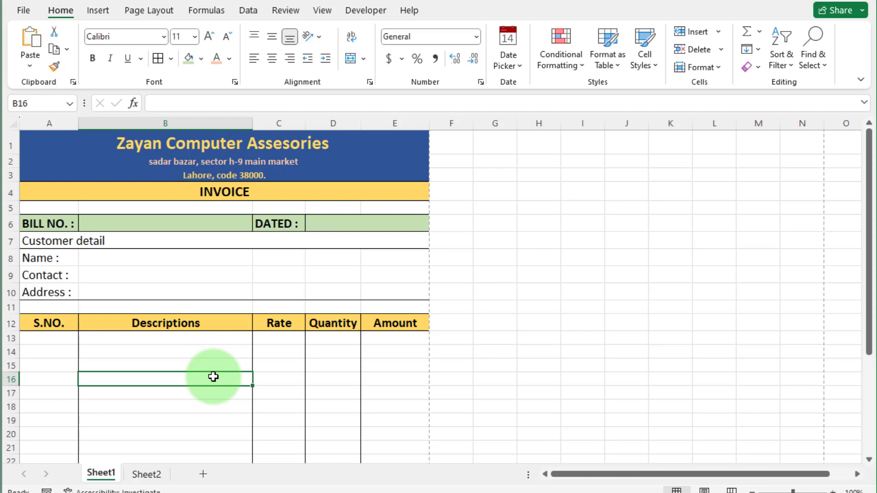
pyautogui.click(57, 337)
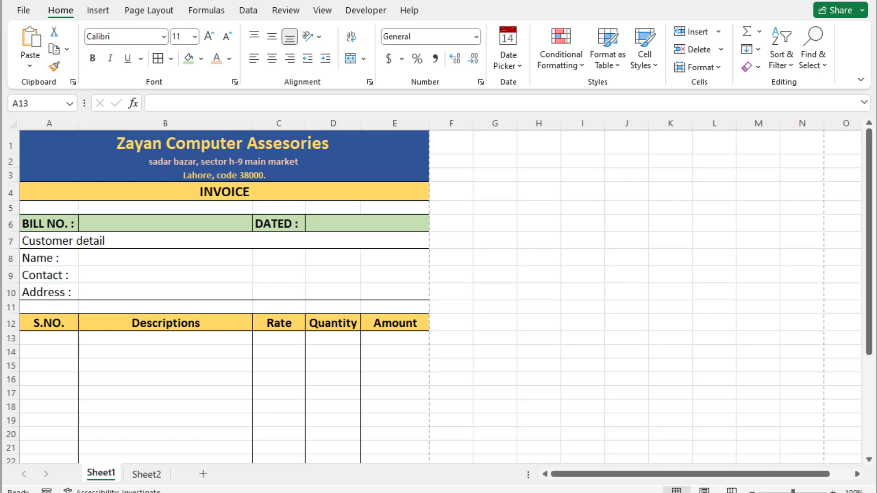
pyautogui.click(290, 339)
pyautogui.click(243, 339)
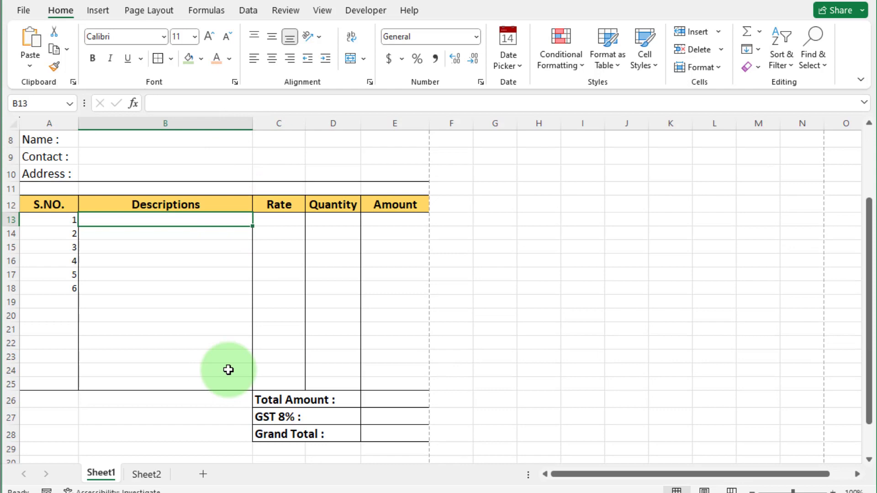
# - Give B13 a List data validation sourced from Sheet2!$A$2:$A$10
pyautogui.click(249, 11)
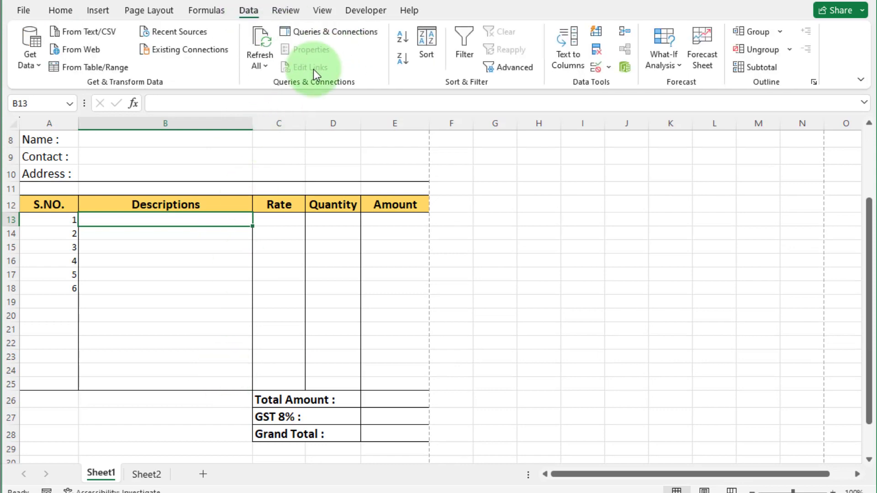
pyautogui.click(608, 68)
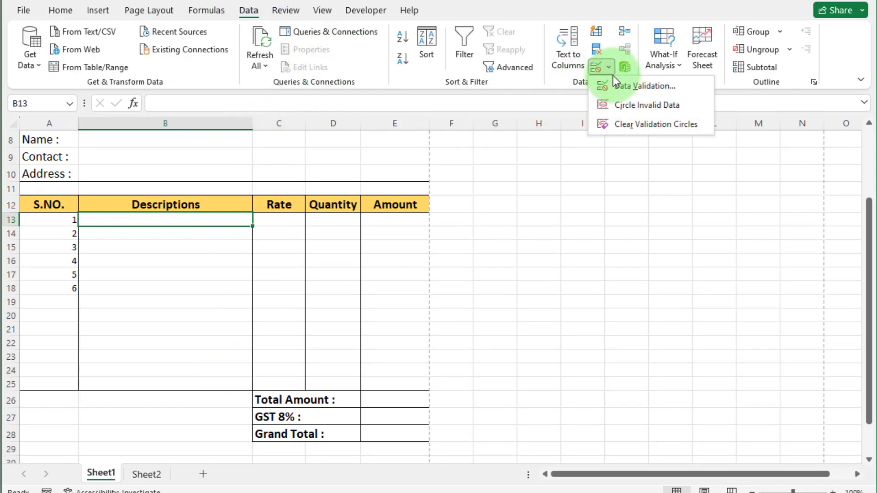
pyautogui.click(620, 86)
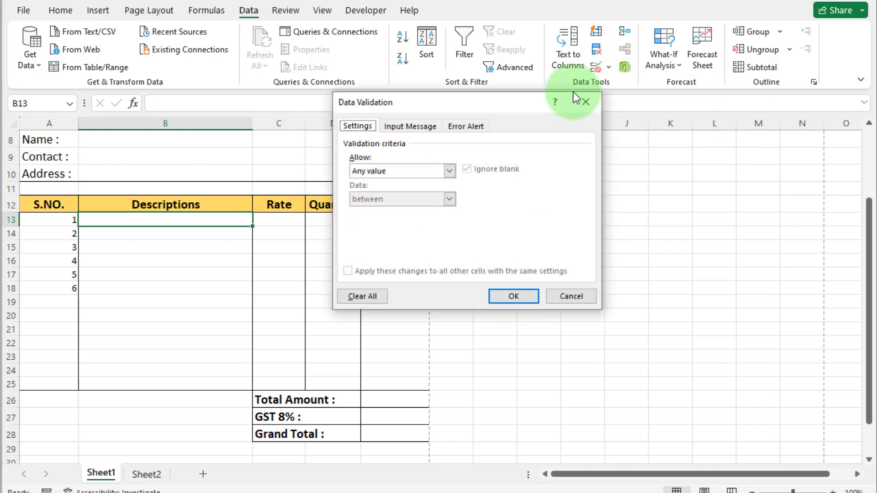
pyautogui.click(446, 172)
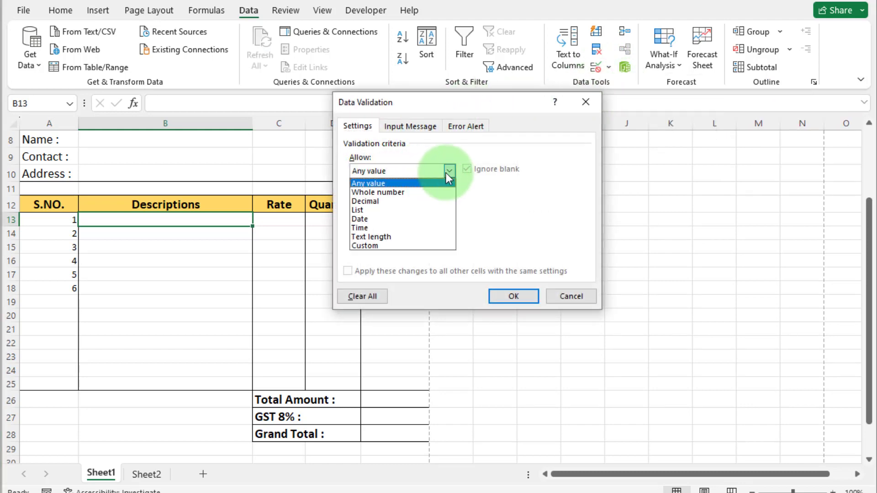
pyautogui.click(389, 213)
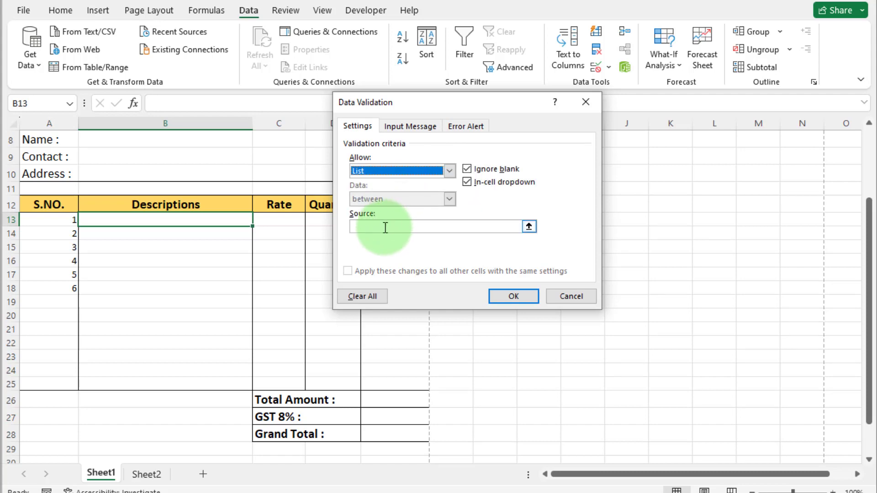
pyautogui.click(385, 227)
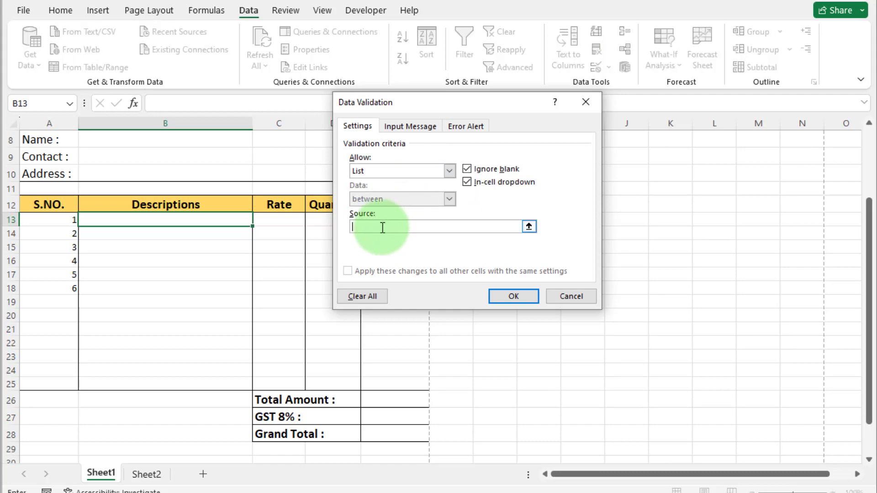
pyautogui.click(528, 226)
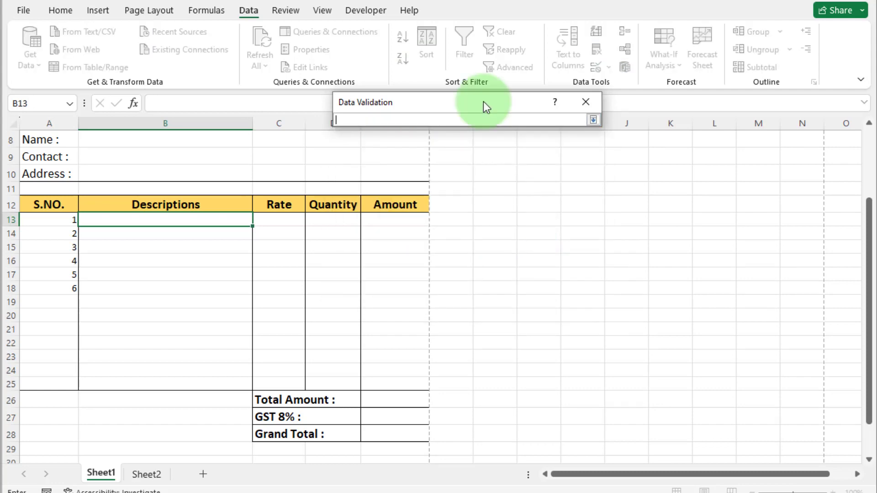
pyautogui.click(146, 475)
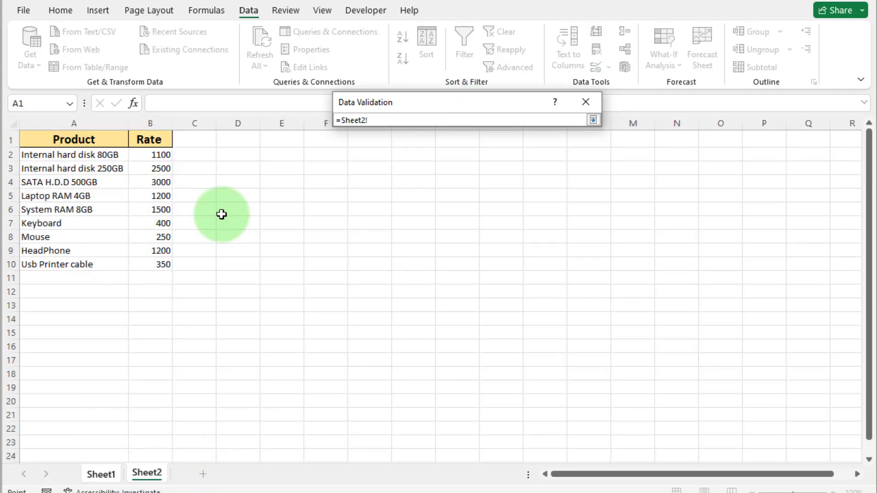
pyautogui.moveTo(69, 156); pyautogui.dragTo(75, 264)
pyautogui.press('Return')
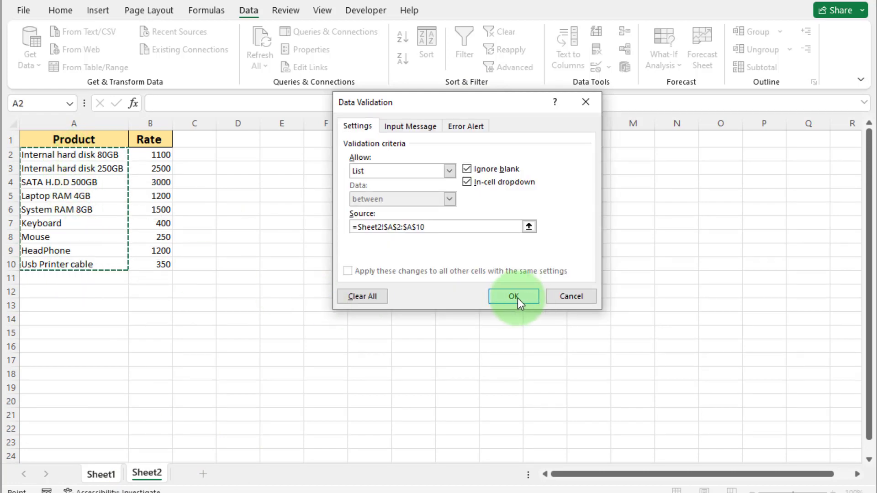
pyautogui.click(515, 297)
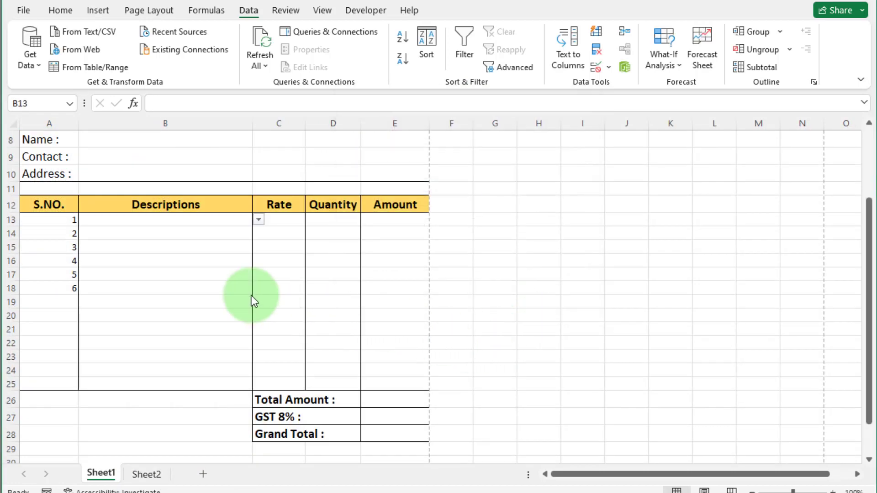
# - Copy B13's product dropdown down through B25
pyautogui.click(260, 220)
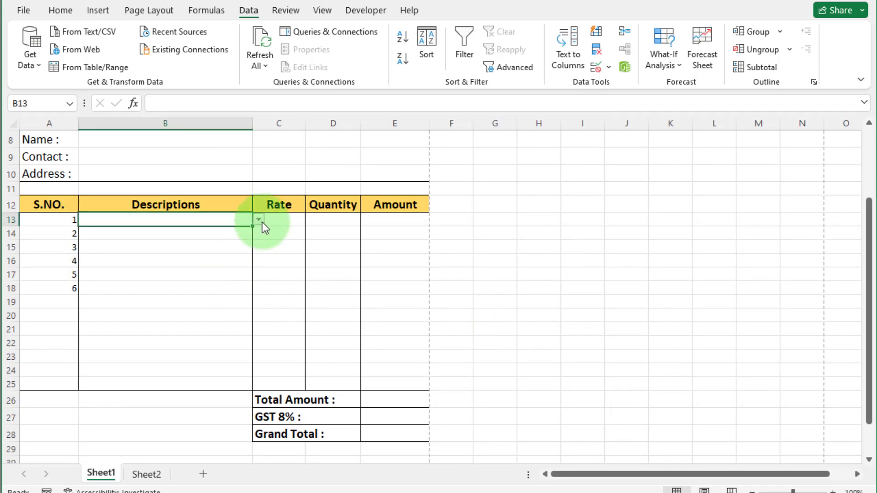
pyautogui.click(262, 222)
pyautogui.click(229, 354)
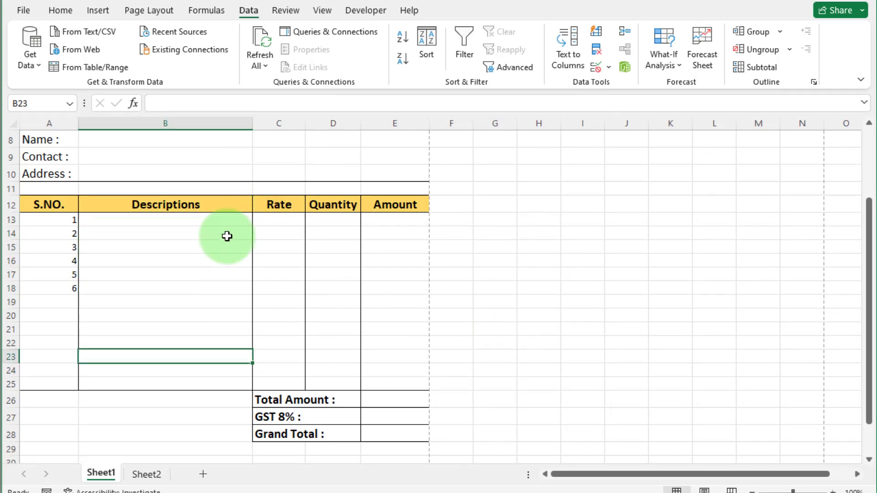
pyautogui.click(227, 220)
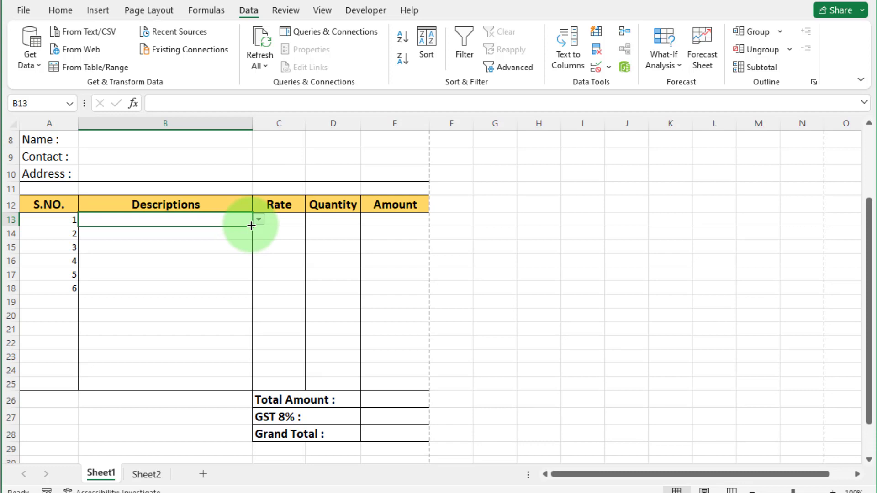
pyautogui.moveTo(252, 225); pyautogui.dragTo(248, 388)
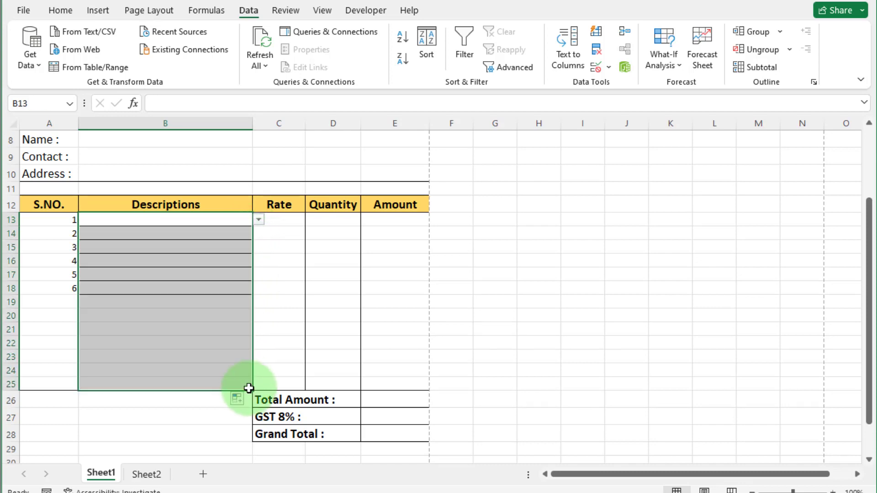
pyautogui.click(229, 221)
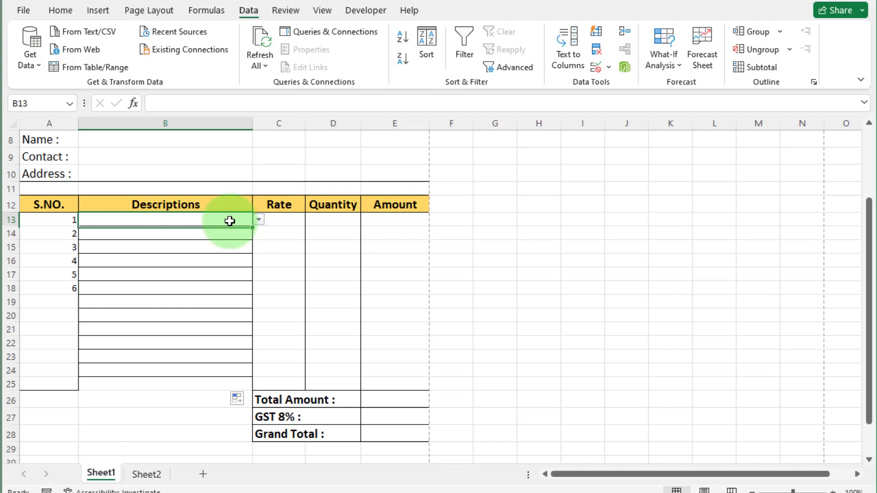
# - Check the B13 and B14 dropdowns, then set B13 to Internal hard disk 80GB
pyautogui.click(259, 220)
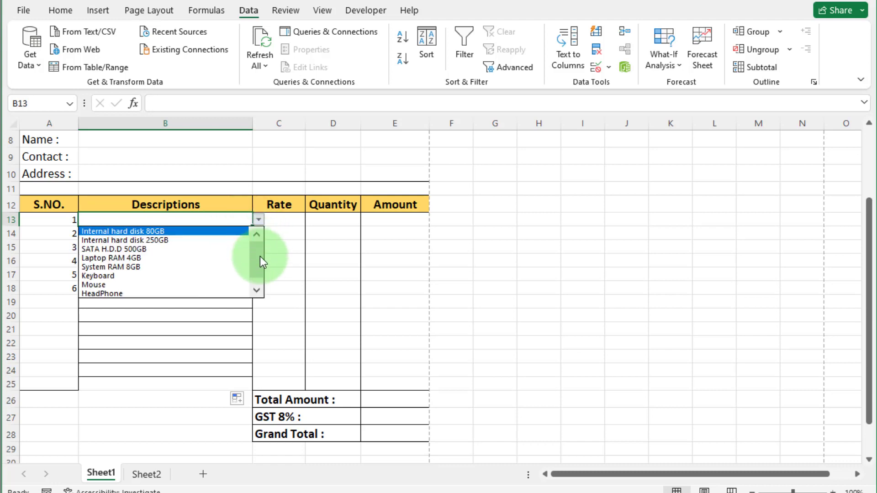
pyautogui.moveTo(258, 248); pyautogui.dragTo(256, 284)
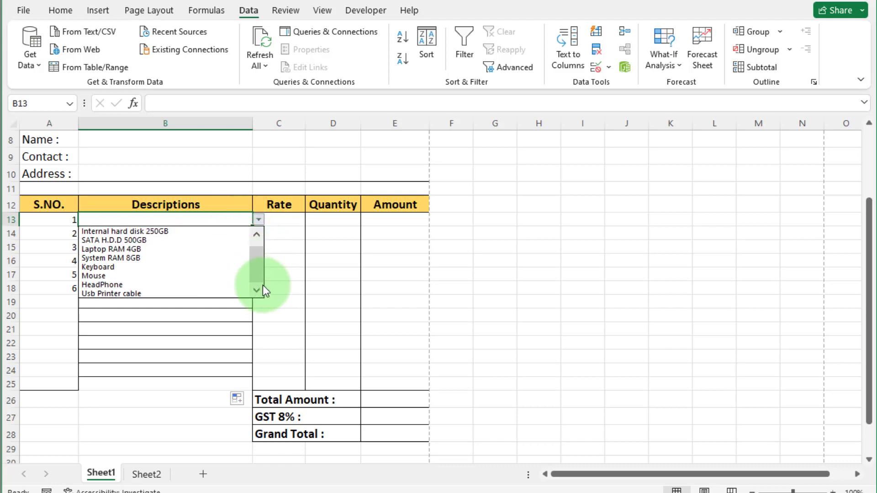
pyautogui.press('Escape')
pyautogui.click(231, 235)
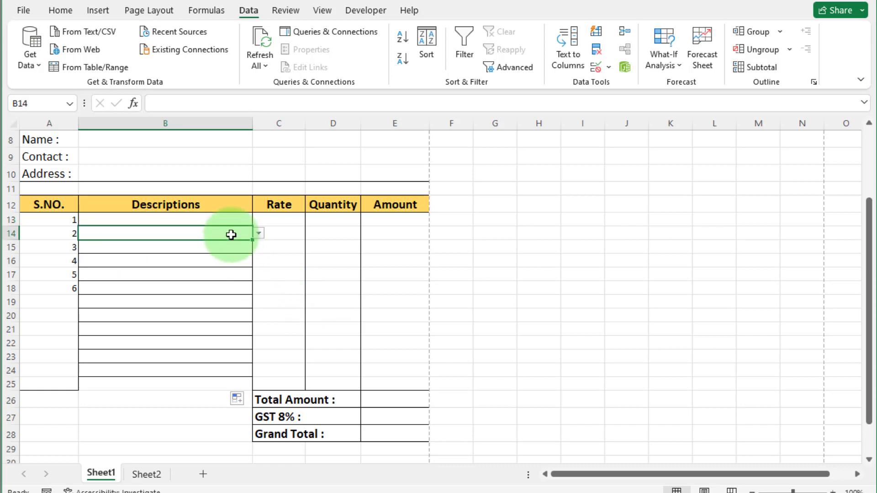
pyautogui.click(258, 234)
pyautogui.press('Escape')
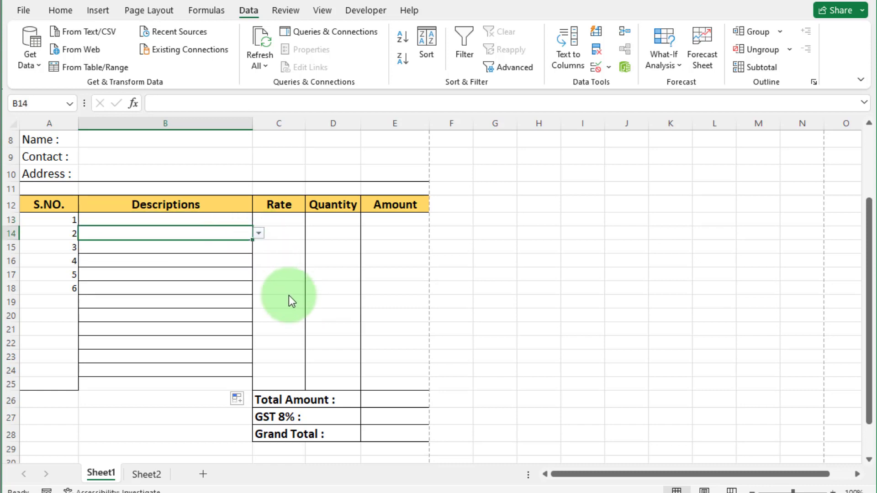
pyautogui.click(239, 221)
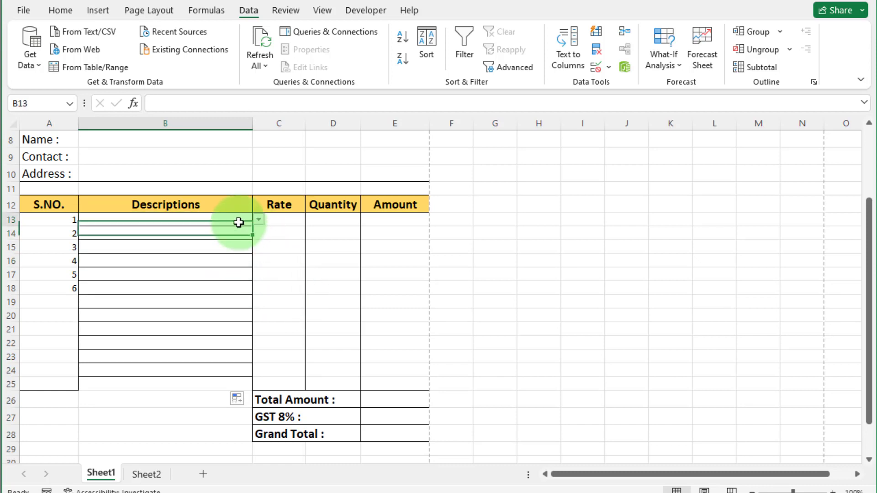
pyautogui.click(256, 221)
pyautogui.click(191, 230)
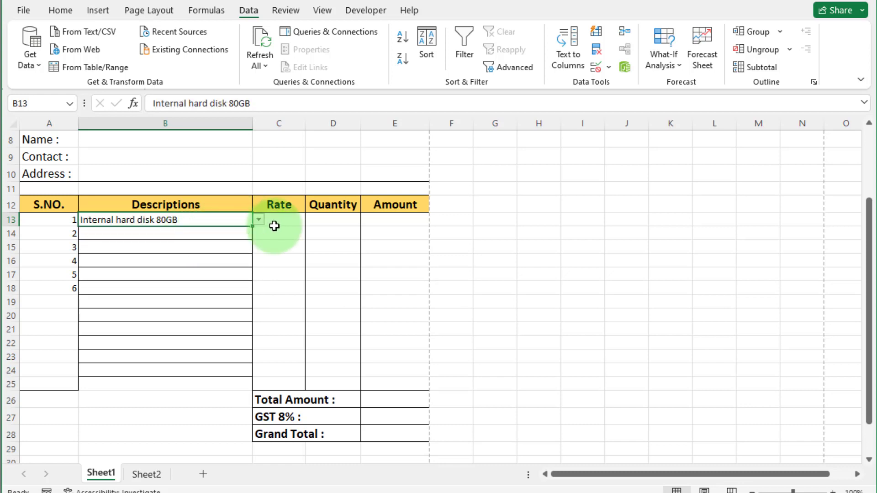
pyautogui.click(284, 222)
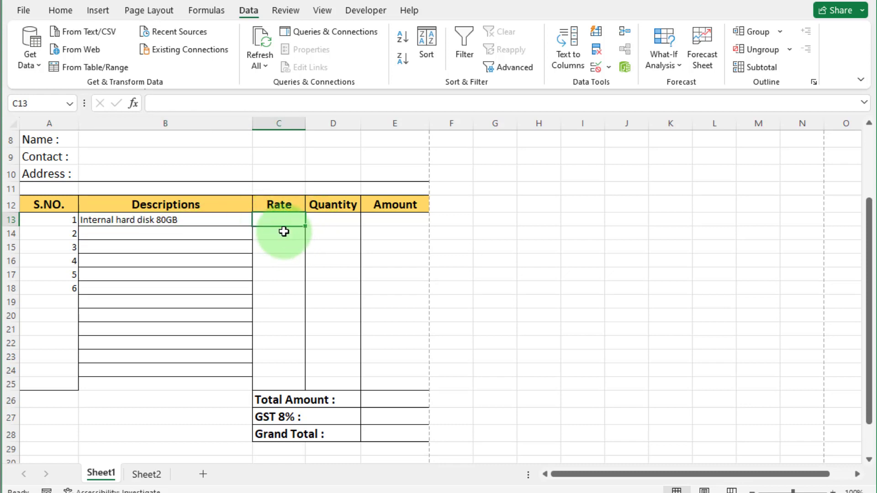
# - Enter =VLOOKUP(B13,Sheet2!A1:B10,2,FALSE) in C13 to show the rate 1100
pyautogui.write('=')
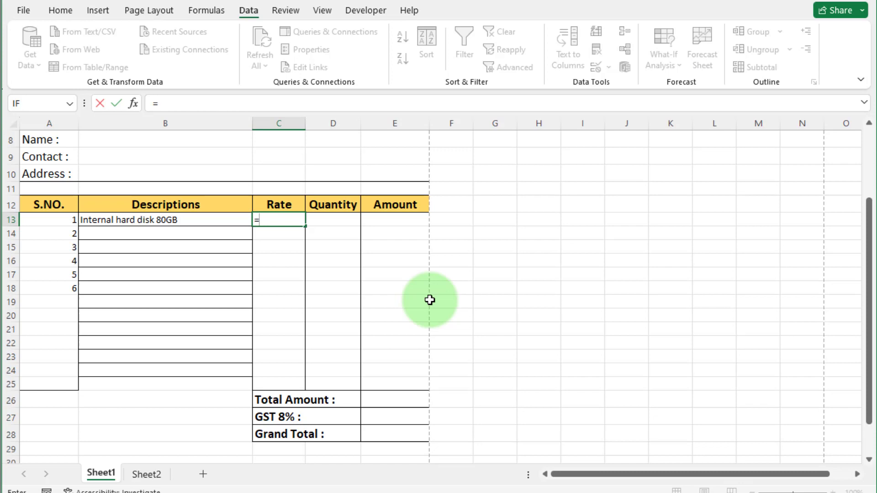
pyautogui.write('vlo')
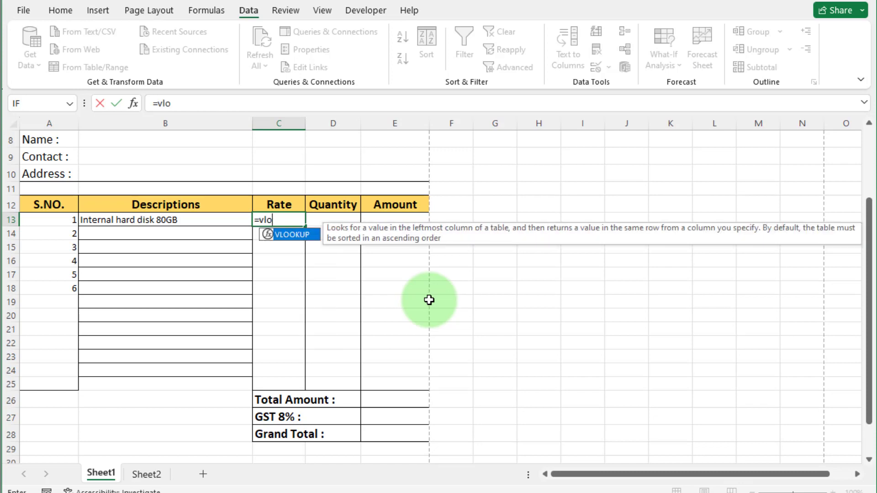
pyautogui.doubleClick(294, 237)
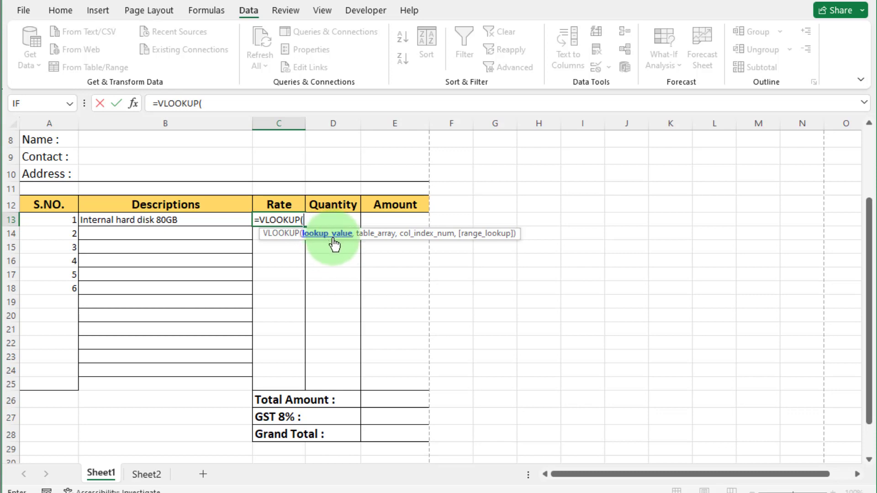
pyautogui.click(231, 221)
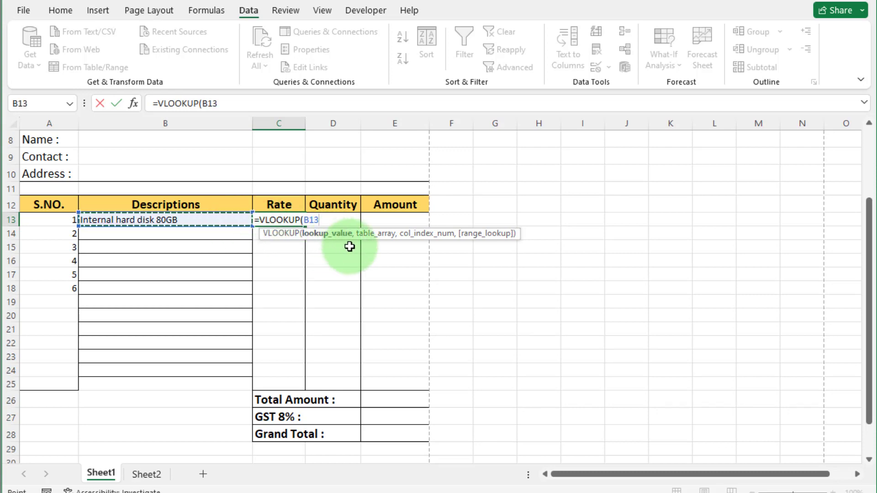
pyautogui.write(',')
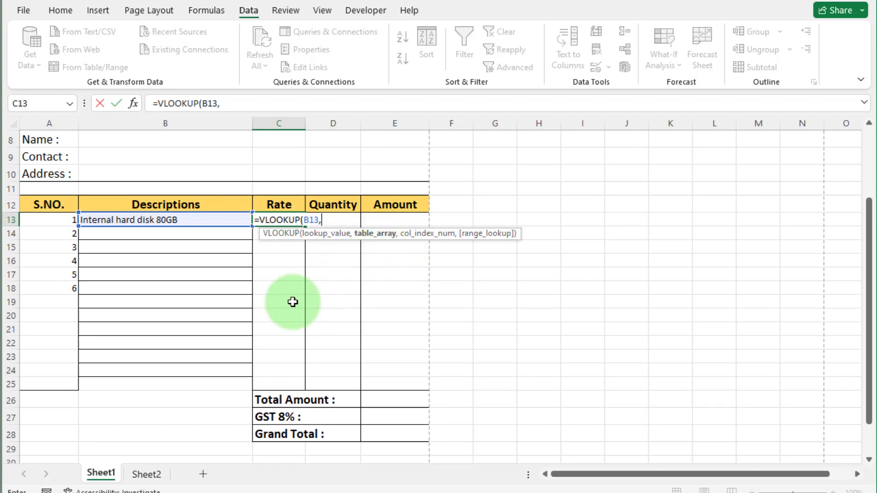
pyautogui.click(145, 475)
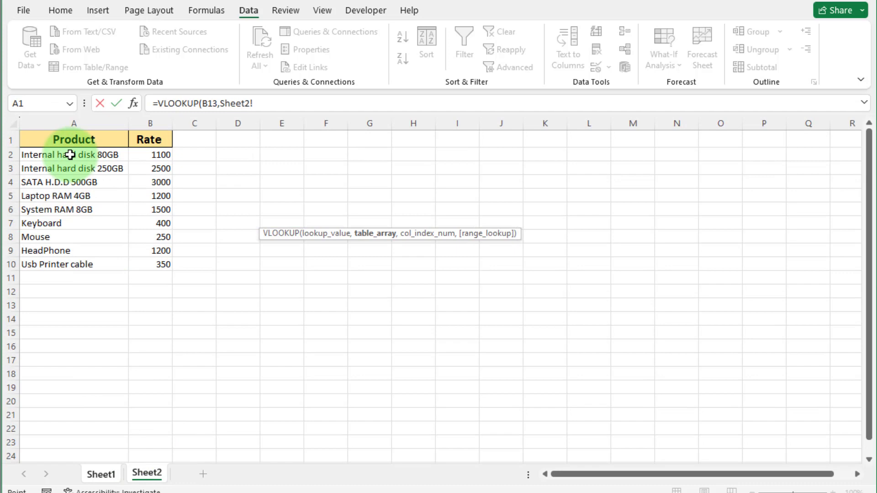
pyautogui.moveTo(50, 139); pyautogui.dragTo(151, 264)
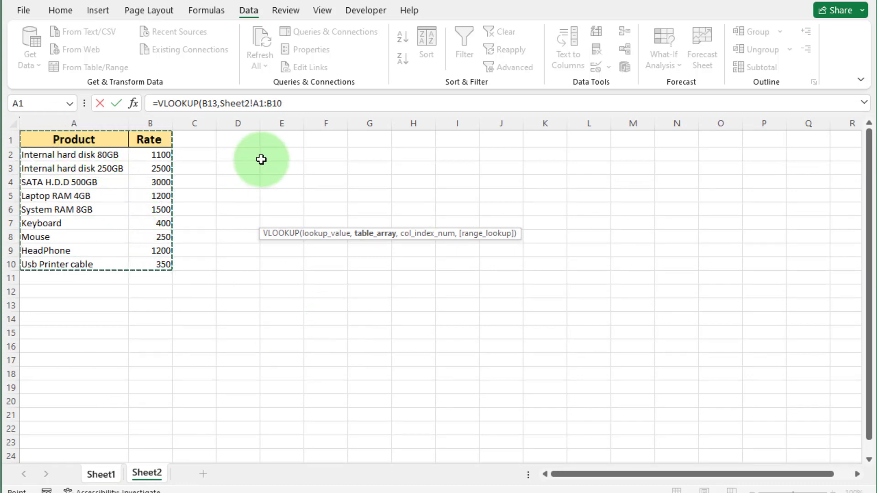
pyautogui.click(304, 107)
pyautogui.write(',')
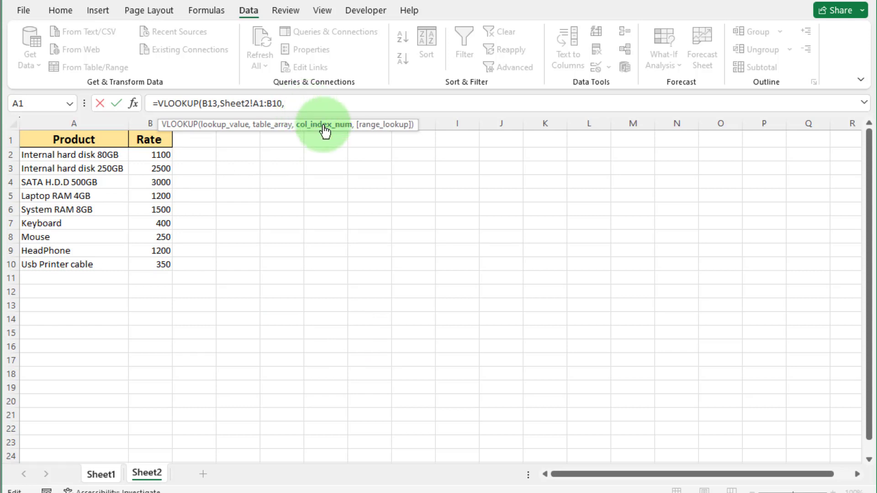
pyautogui.write('2')
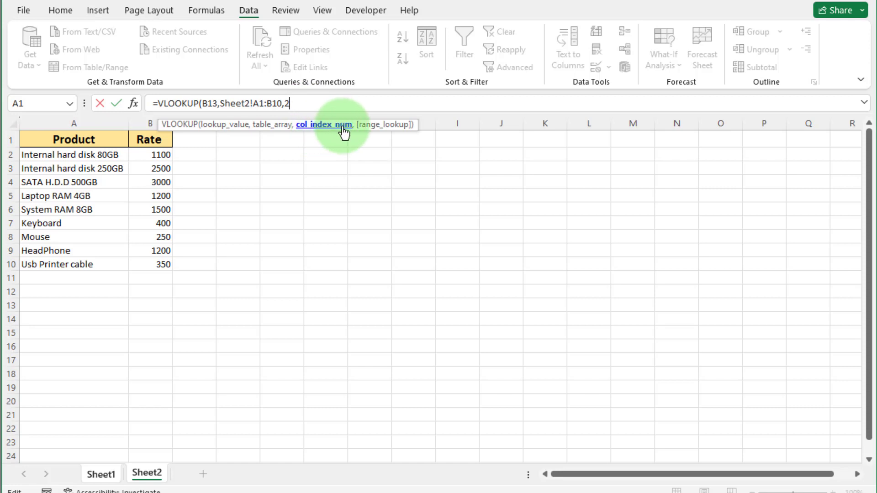
pyautogui.write(',')
pyautogui.doubleClick(352, 150)
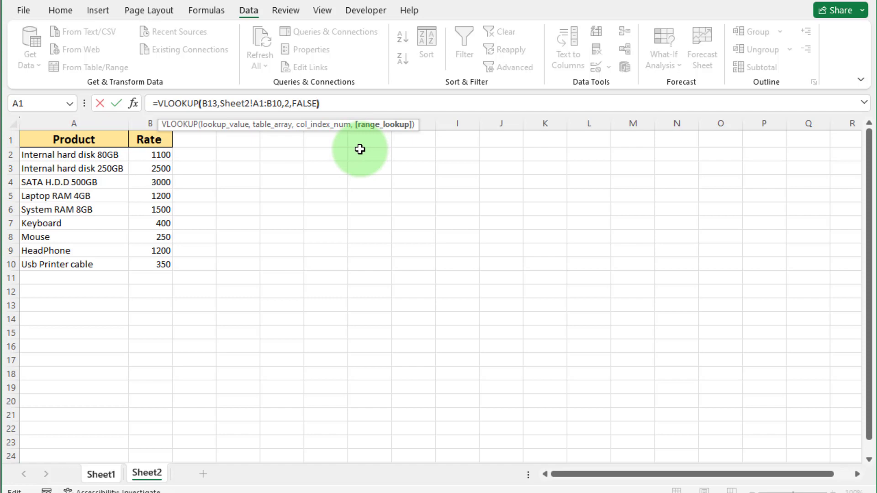
pyautogui.write(')')
pyautogui.press('Return')
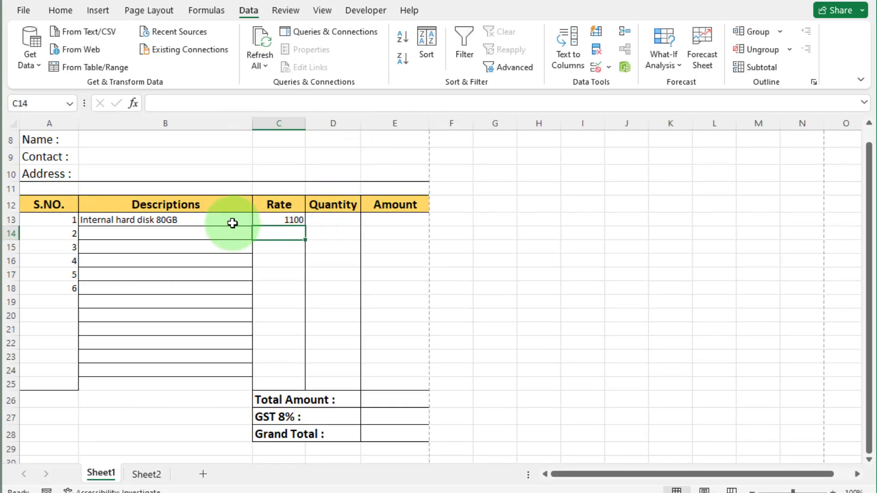
# - Test B13 with Internal hard disk 250GB and Laptop RAM 4GB, then reset to Internal hard disk 80GB
pyautogui.click(269, 220)
pyautogui.click(226, 221)
pyautogui.click(259, 219)
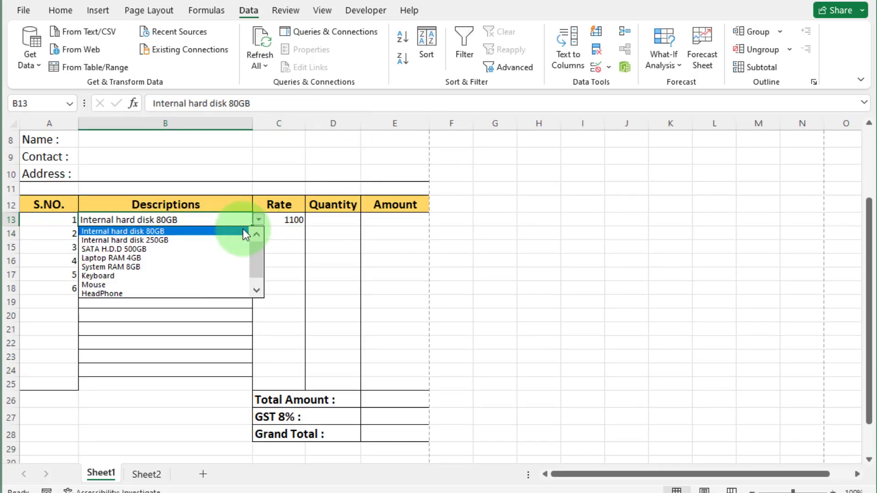
pyautogui.click(190, 239)
pyautogui.click(257, 220)
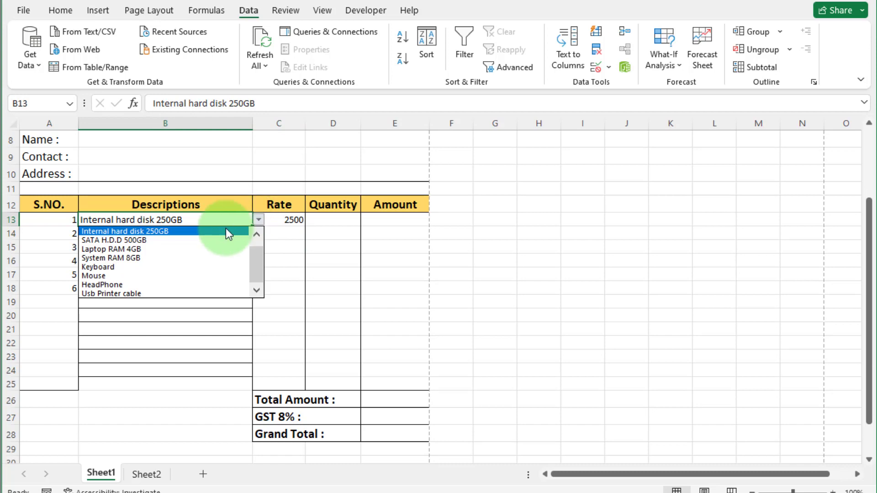
pyautogui.click(168, 249)
pyautogui.click(259, 219)
pyautogui.click(177, 231)
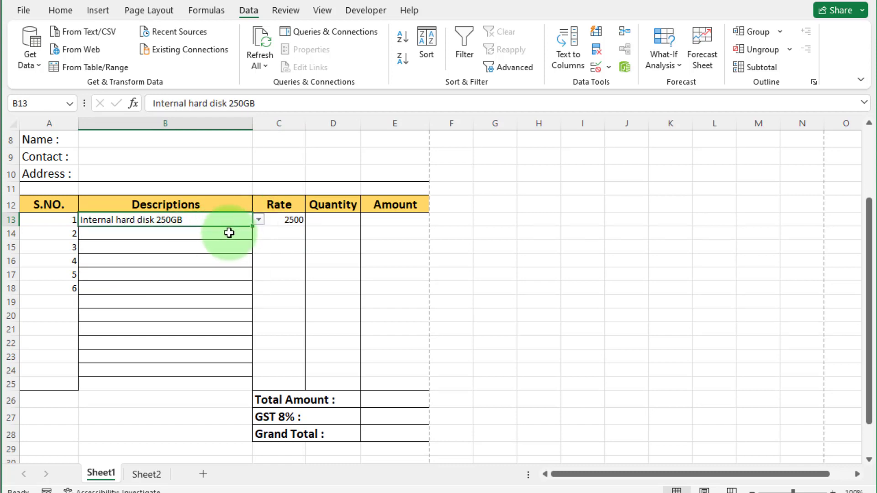
pyautogui.click(258, 220)
pyautogui.scroll(1, 256, 260)
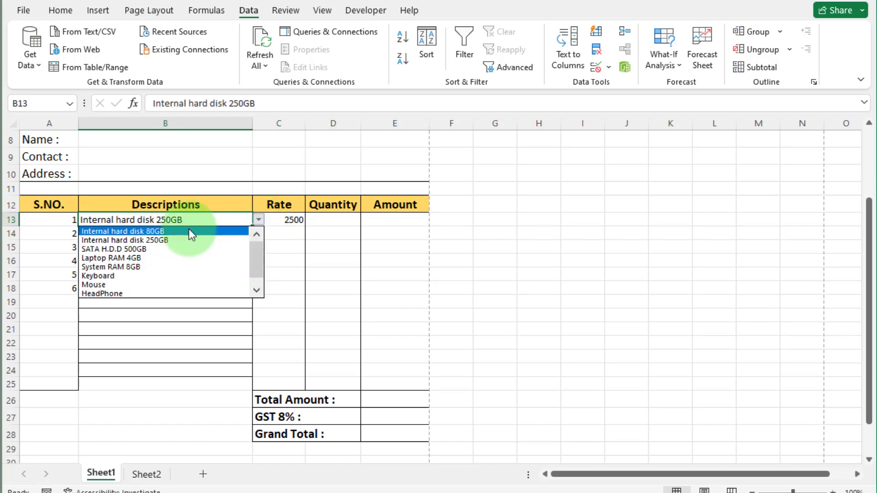
pyautogui.click(190, 232)
# - Fill C13's rate formula down to C25, leaving #N/A beside empty descriptions
pyautogui.click(294, 221)
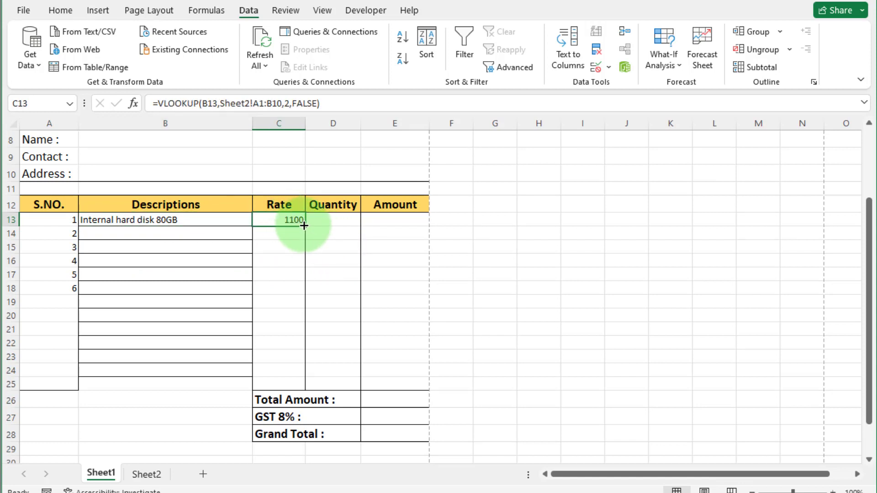
pyautogui.moveTo(305, 226); pyautogui.dragTo(310, 387)
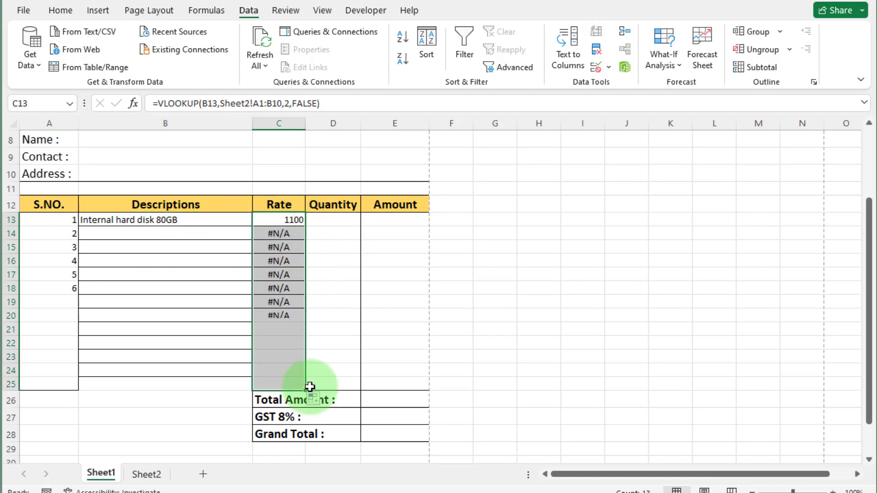
pyautogui.click(348, 358)
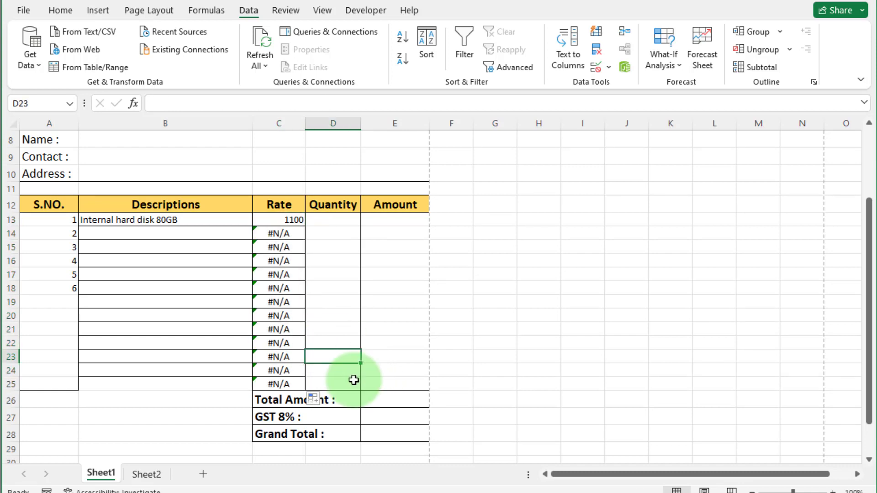
pyautogui.click(203, 234)
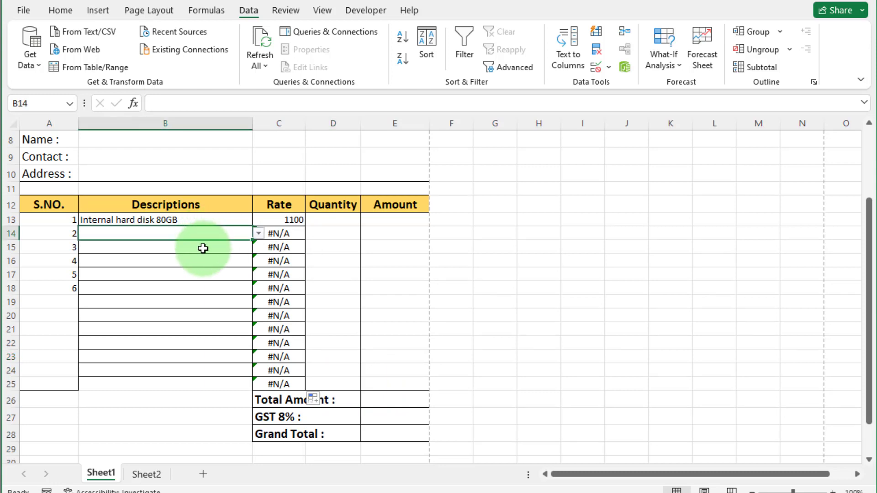
pyautogui.click(203, 247)
pyautogui.click(202, 261)
pyautogui.click(201, 275)
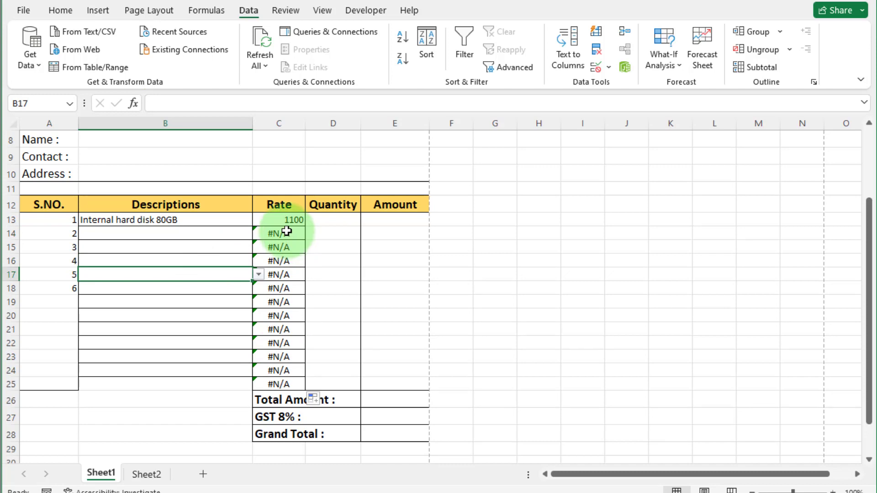
pyautogui.click(281, 220)
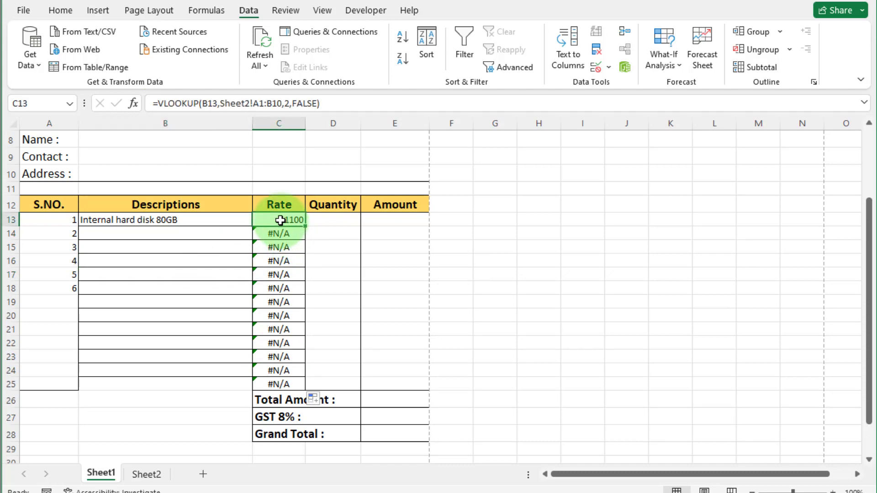
# - Wrap C13's lookup as =IFERROR(VLOOKUP(...),"") and fill it down to C25
pyautogui.press('F2')
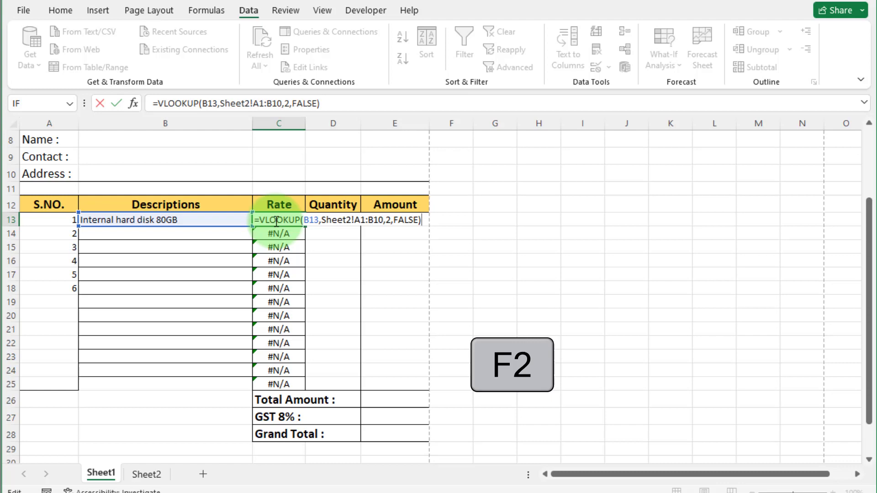
pyautogui.write('if')
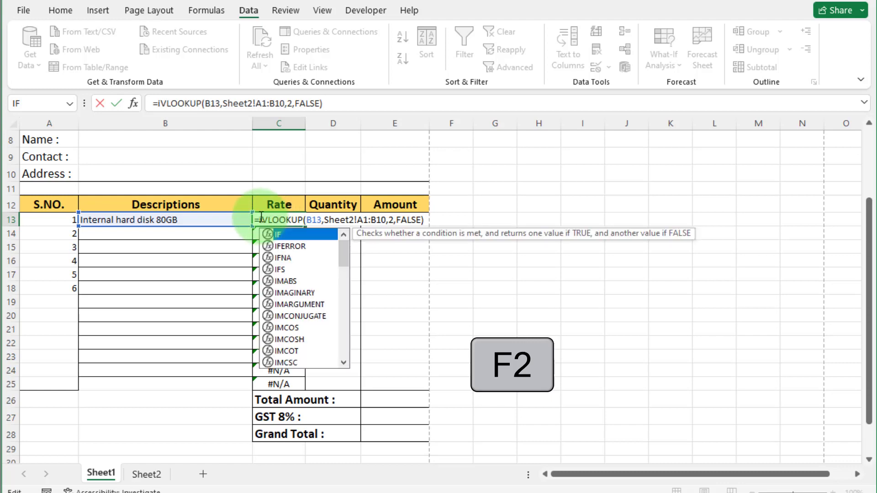
pyautogui.doubleClick(291, 246)
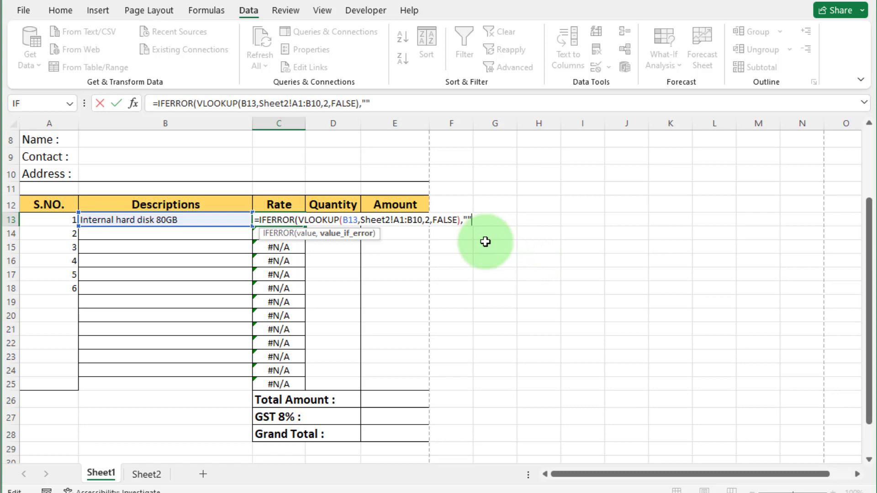
pyautogui.write(')')
pyautogui.press('Return')
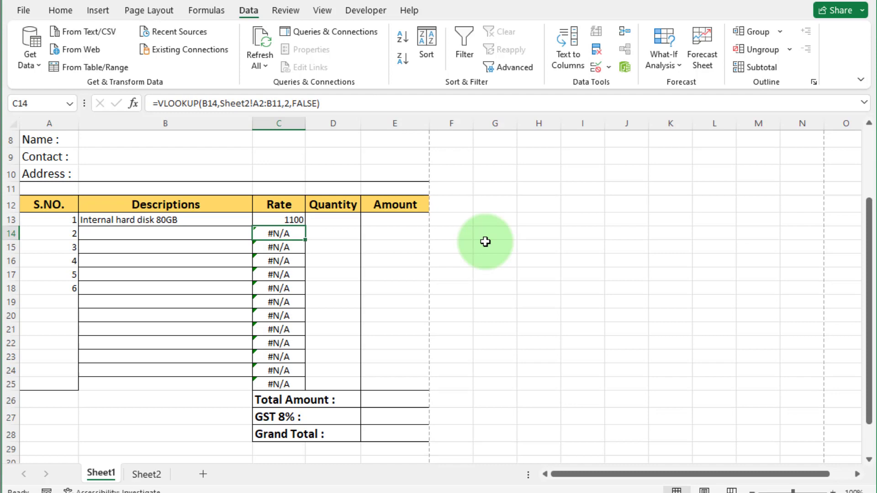
pyautogui.click(276, 218)
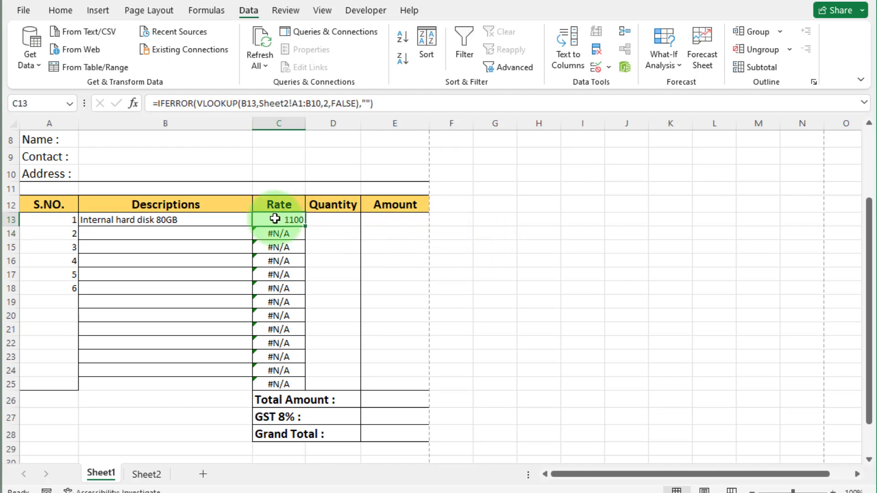
pyautogui.moveTo(304, 224); pyautogui.dragTo(304, 387)
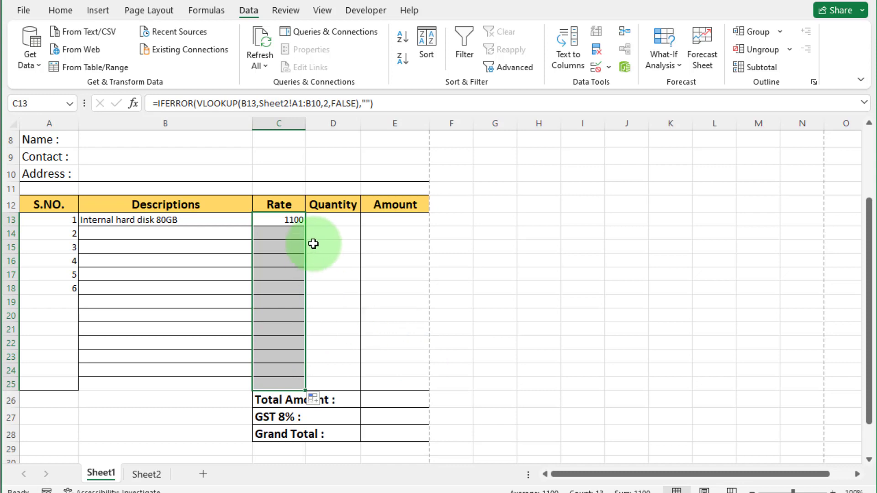
# - Choose Internal hard disk 250GB, SATA H.D.D 500GB and System RAM 8GB in B14:B16
pyautogui.click(201, 231)
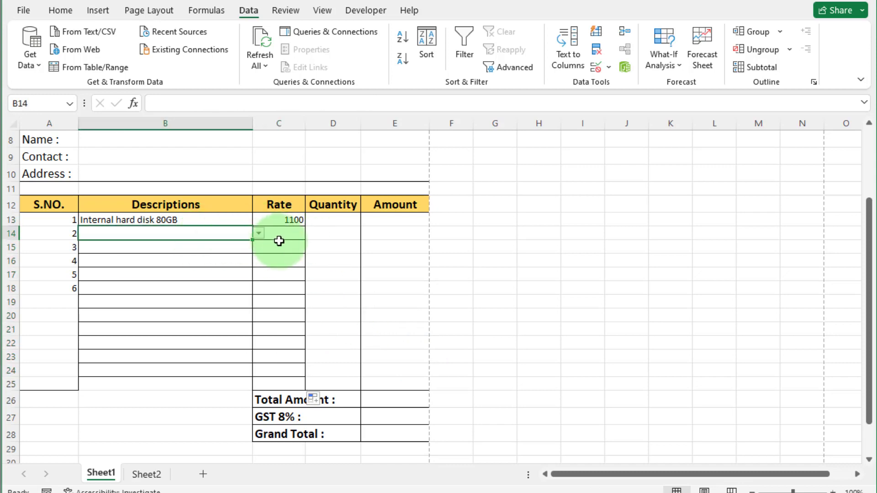
pyautogui.click(329, 221)
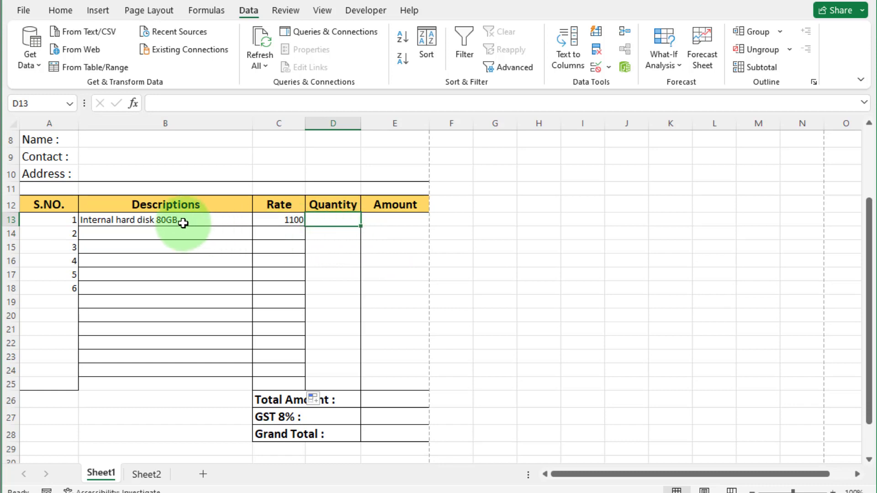
pyautogui.click(236, 231)
pyautogui.click(259, 233)
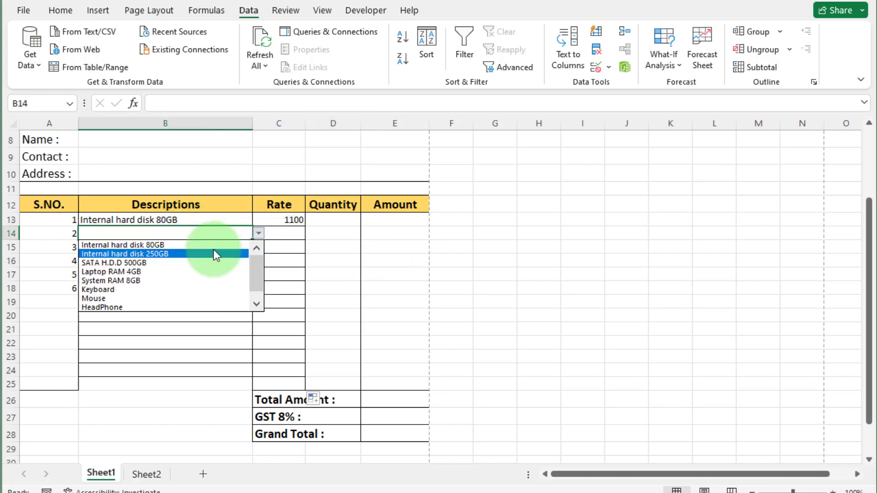
pyautogui.click(217, 253)
pyautogui.click(241, 249)
pyautogui.click(258, 247)
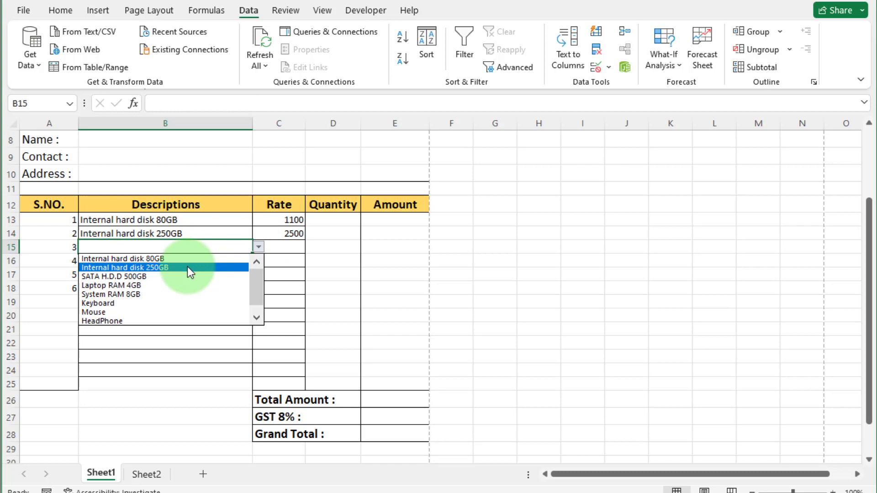
pyautogui.click(164, 276)
pyautogui.click(250, 262)
pyautogui.click(259, 261)
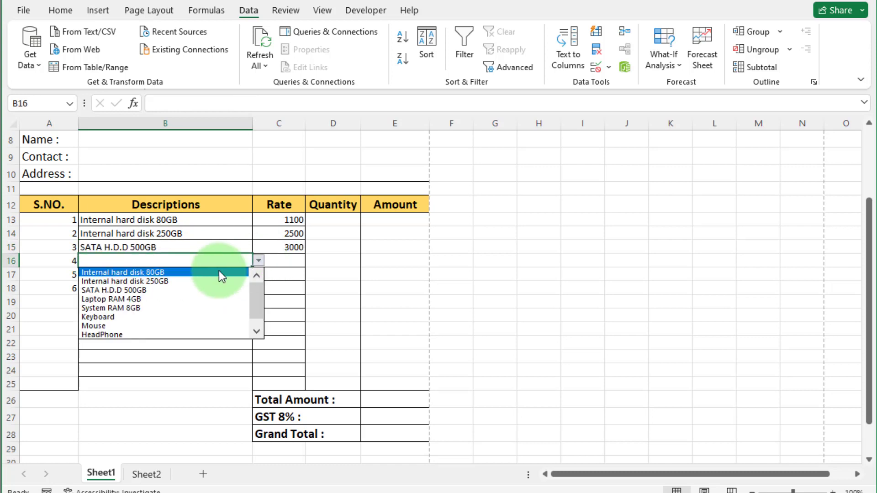
pyautogui.click(140, 309)
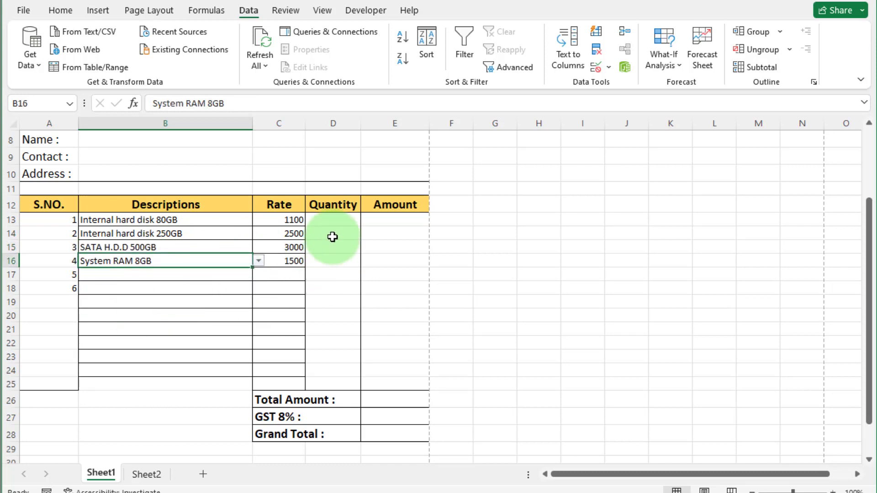
pyautogui.click(141, 222)
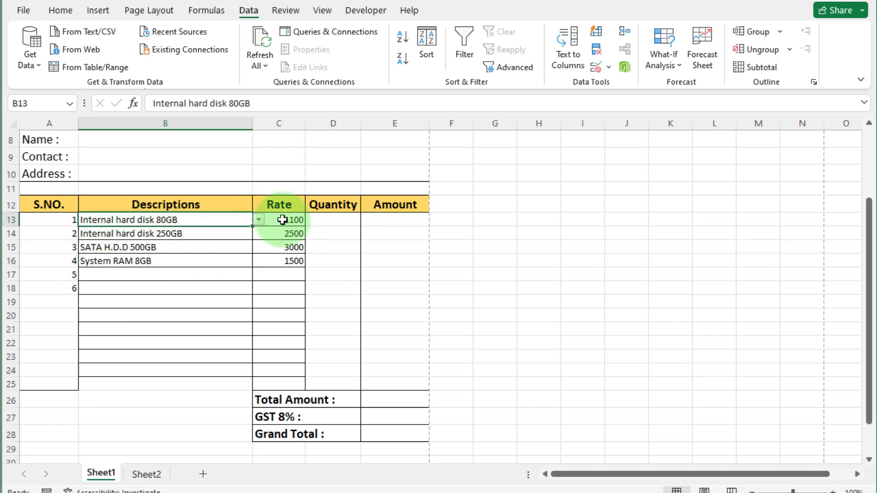
# - Enter quantity 2 in D13 and the amount formula =C13*D13 in E13
pyautogui.click(344, 220)
pyautogui.write('2')
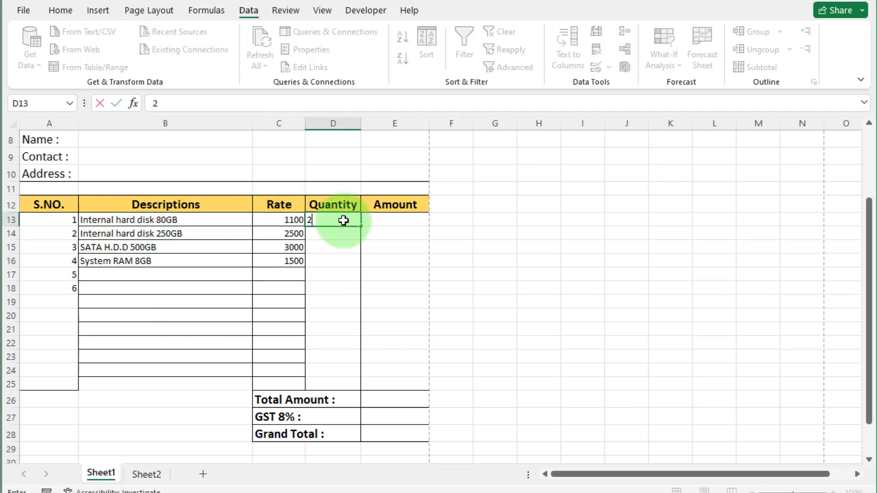
pyautogui.click(394, 222)
pyautogui.write('=')
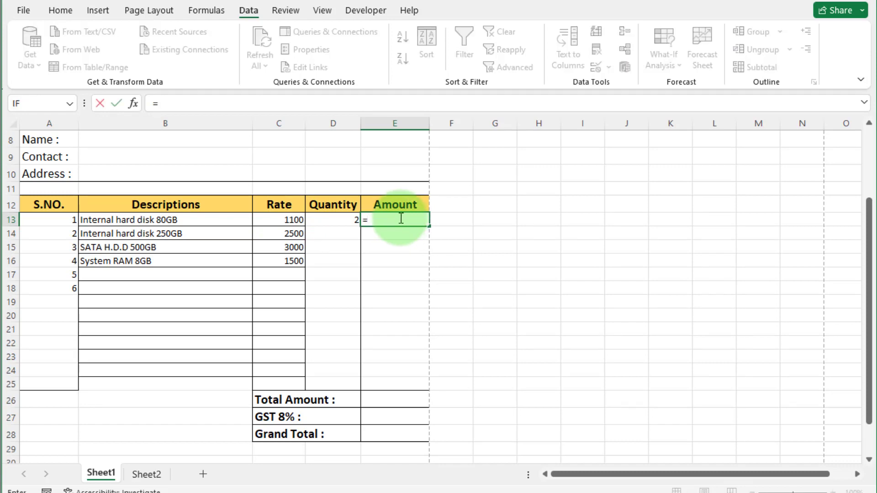
pyautogui.click(292, 221)
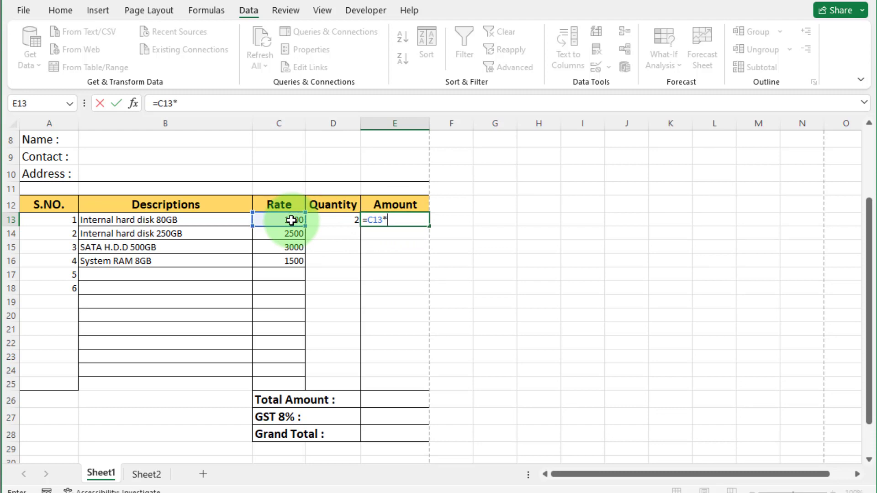
pyautogui.write('*')
pyautogui.click(336, 220)
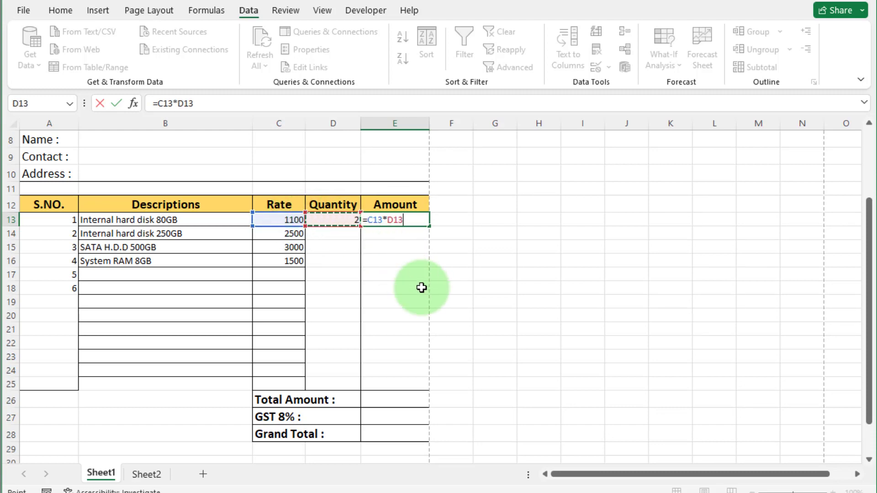
pyautogui.press('Return')
pyautogui.click(389, 219)
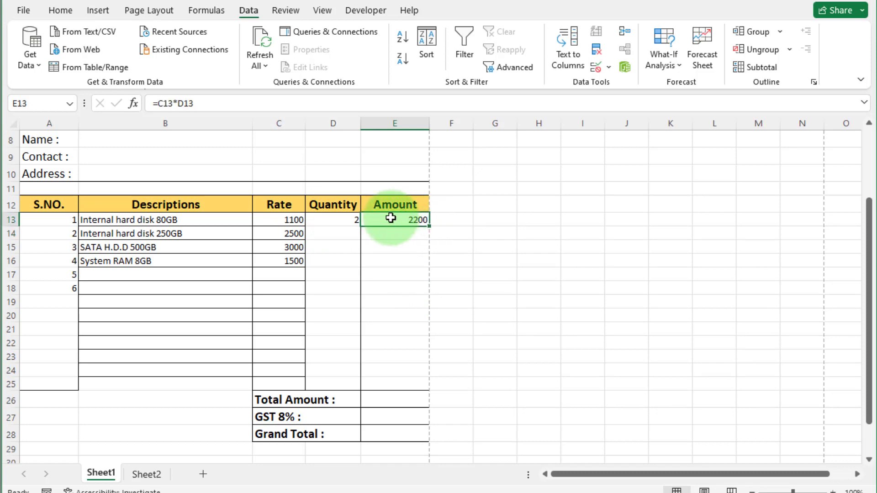
# - Change D13's quantity to 4 and copy E13's formula down to E25
pyautogui.click(344, 219)
pyautogui.write('4')
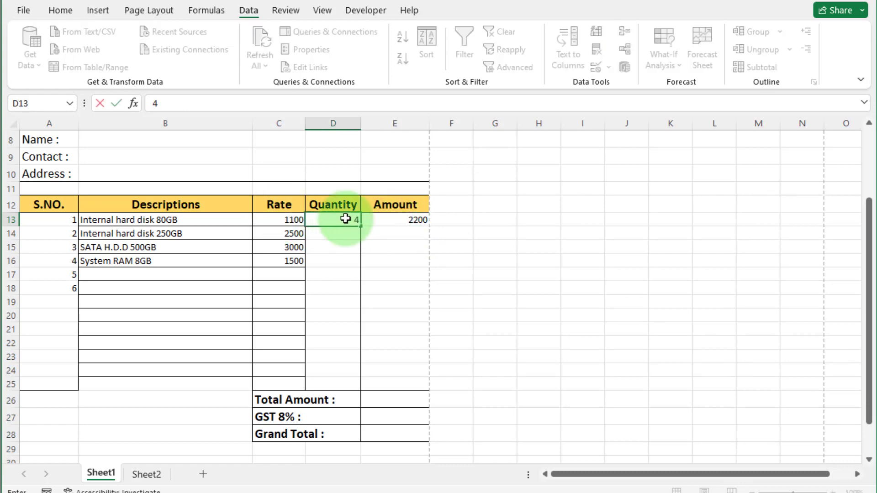
pyautogui.press('Return')
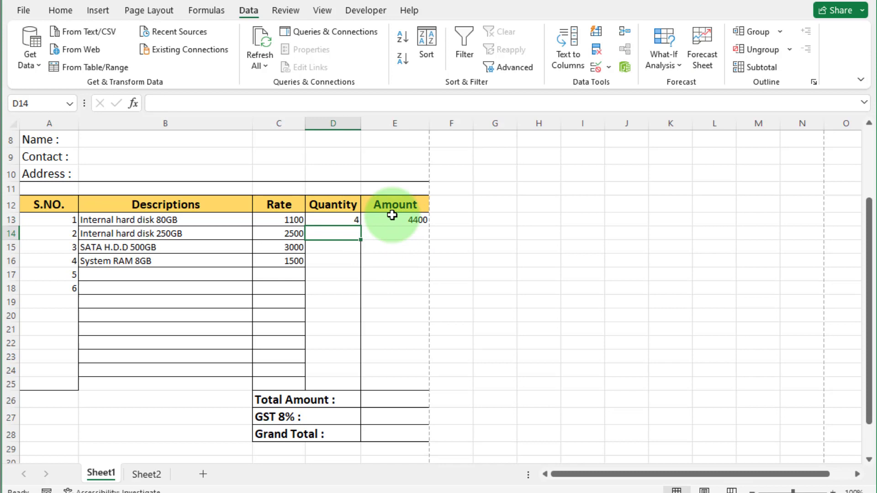
pyautogui.click(397, 218)
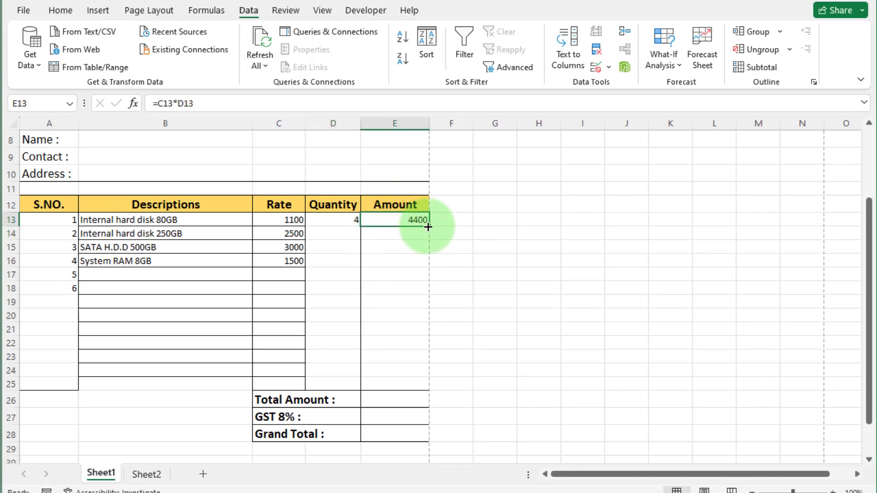
pyautogui.moveTo(429, 226); pyautogui.dragTo(415, 387)
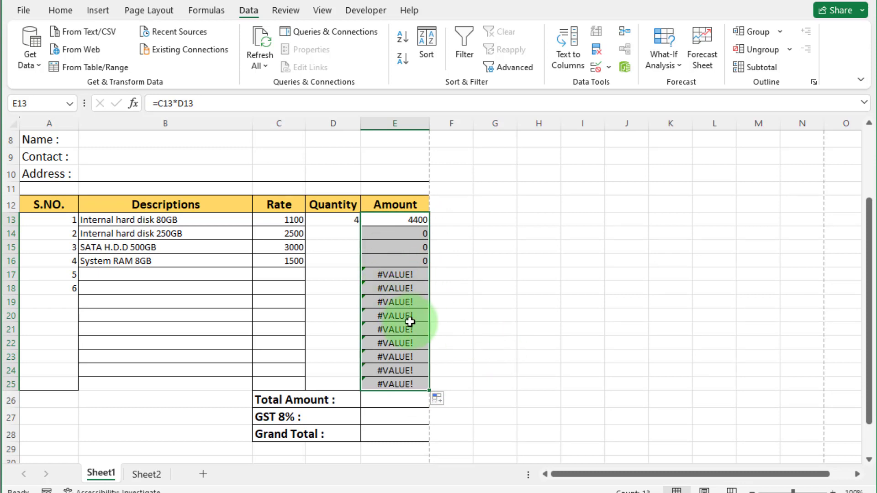
# - Edit E13 to =IFERROR(C13*D13,"") so errors show as blank
pyautogui.doubleClick(397, 226)
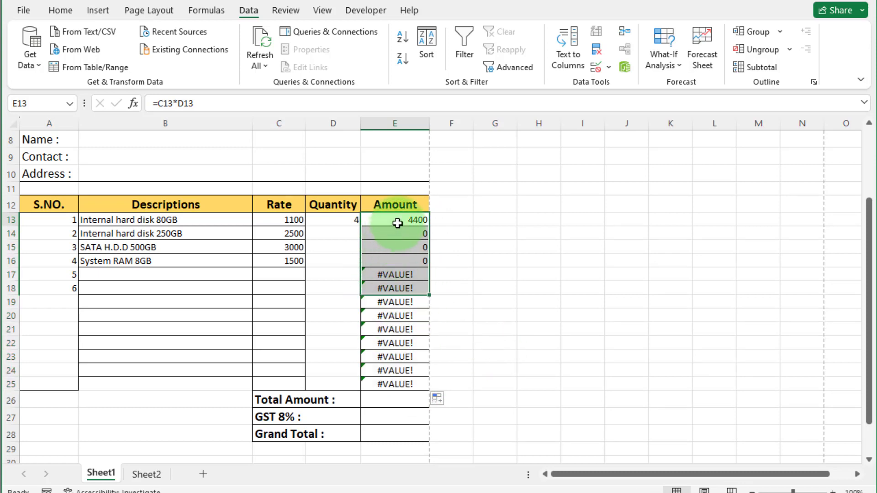
pyautogui.write('IF')
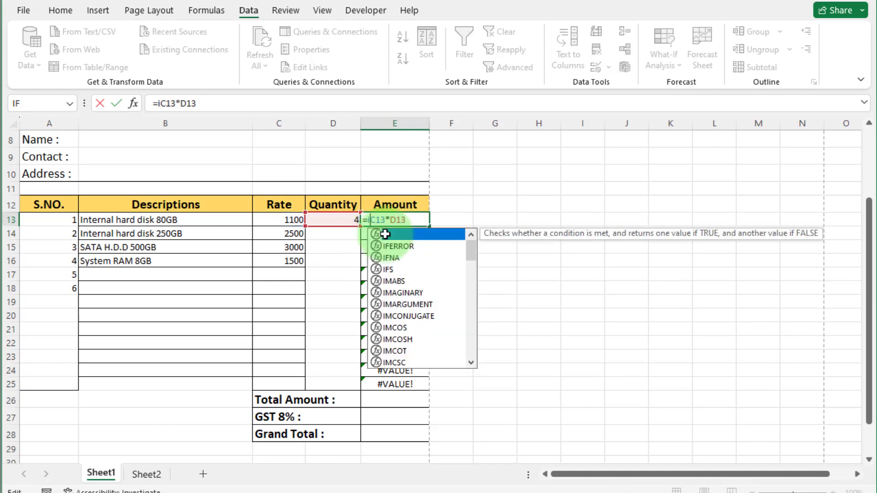
pyautogui.doubleClick(388, 247)
pyautogui.write(',""')
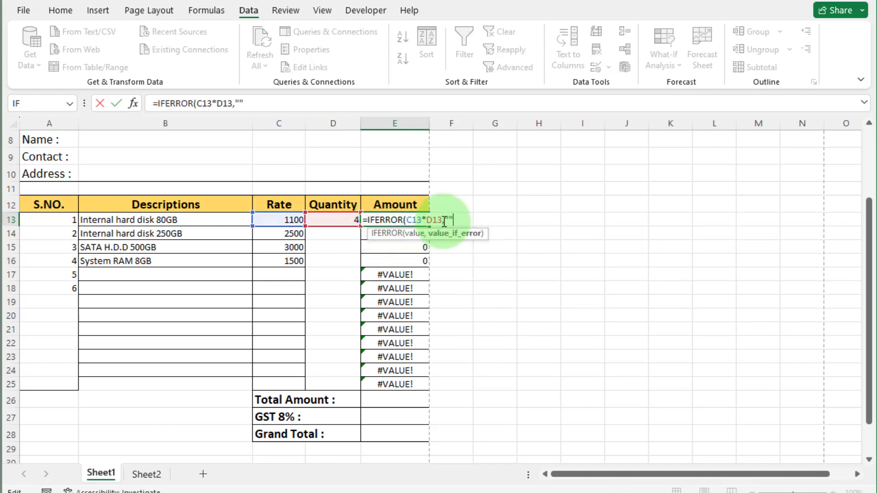
pyautogui.write(')')
pyautogui.press('Return')
pyautogui.click(427, 223)
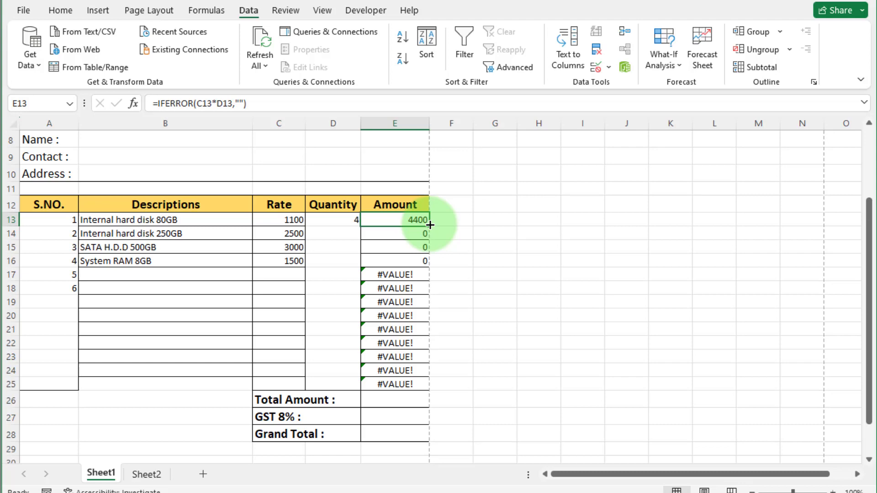
# - Copy the IFERROR formula down to E25 and AutoSum the Amount column into Total Amount
pyautogui.moveTo(431, 225); pyautogui.dragTo(429, 387)
pyautogui.click(406, 398)
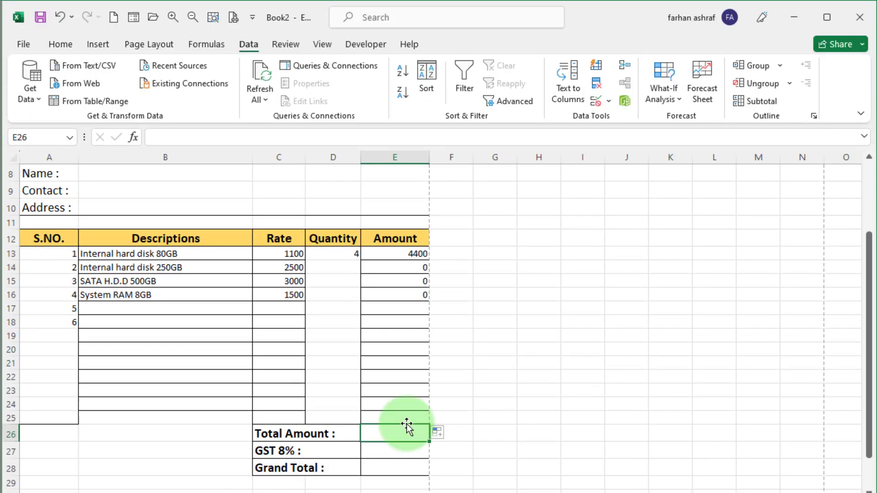
pyautogui.hotkey('alt', '=')
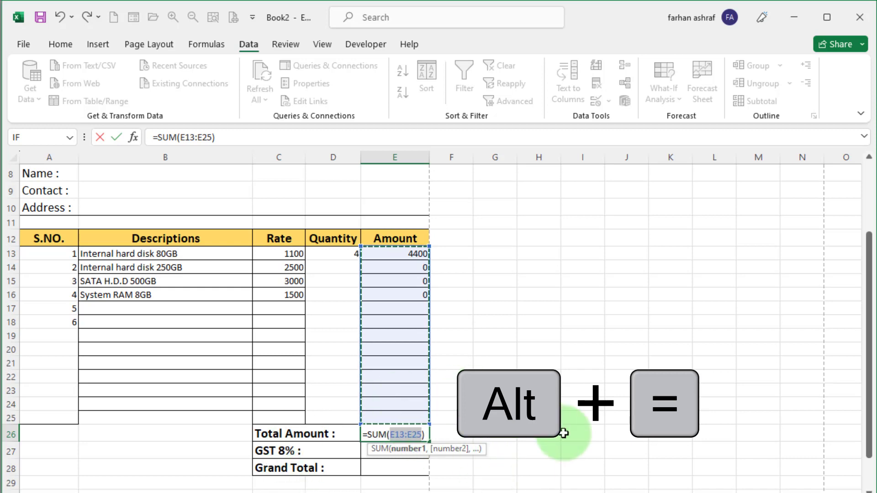
pyautogui.press('Return')
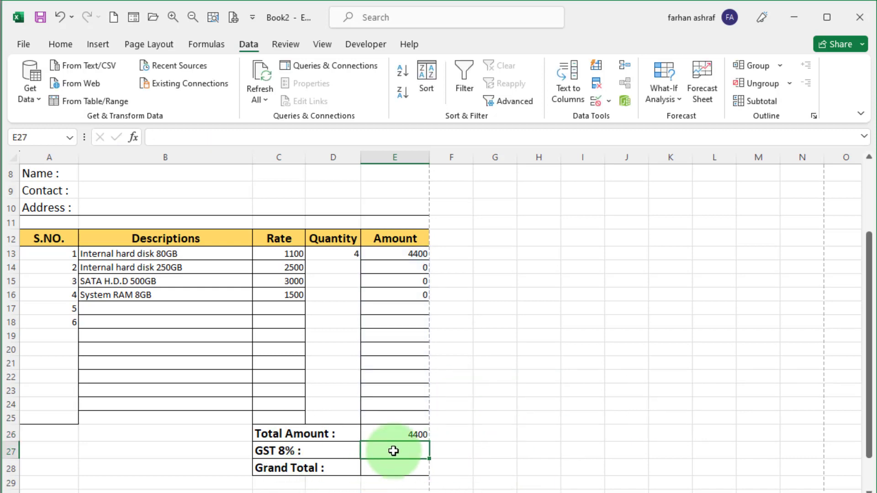
pyautogui.click(404, 434)
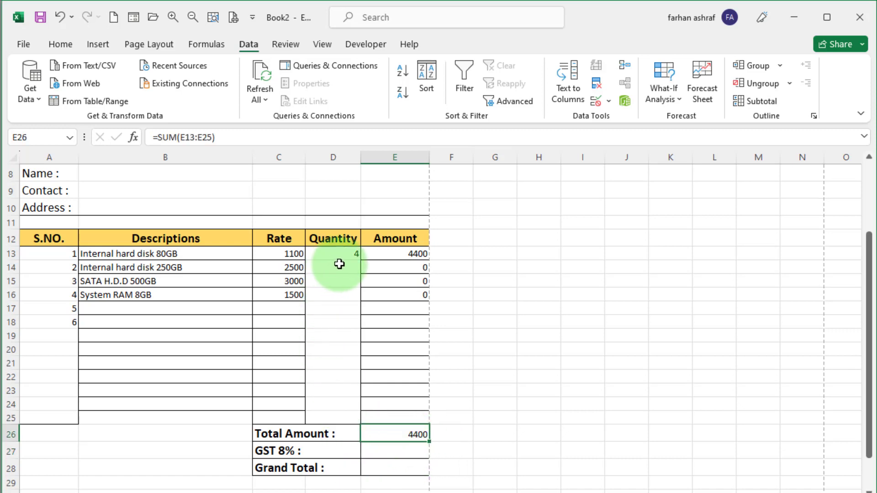
# - Set GST to =E26*8% and Grand Total to =E26+E27
pyautogui.click(403, 452)
pyautogui.write('=')
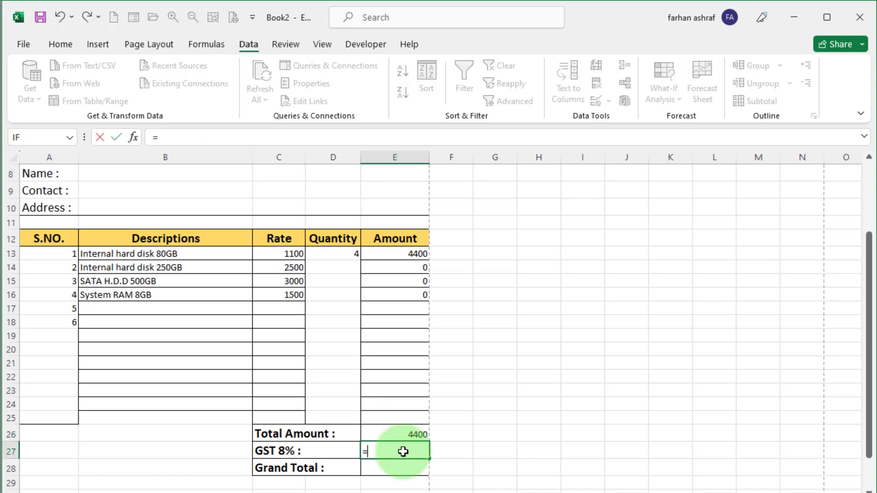
pyautogui.click(379, 433)
pyautogui.write('*')
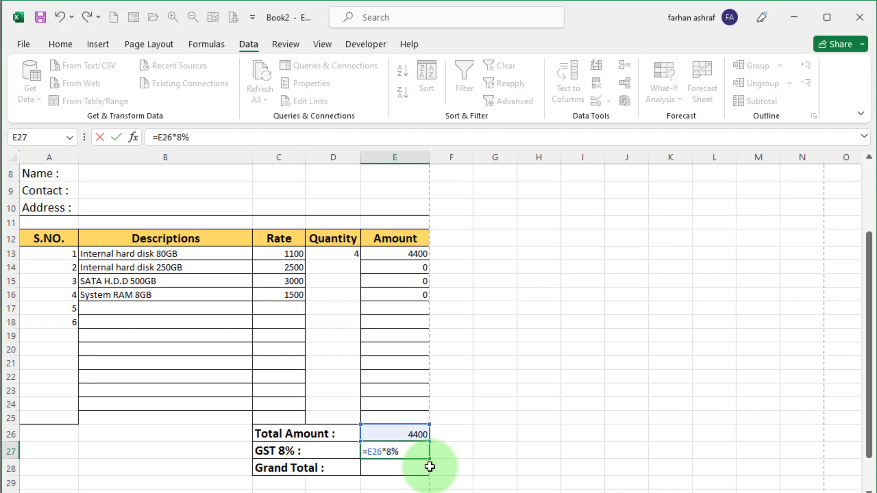
pyautogui.write('8%')
pyautogui.click(393, 468)
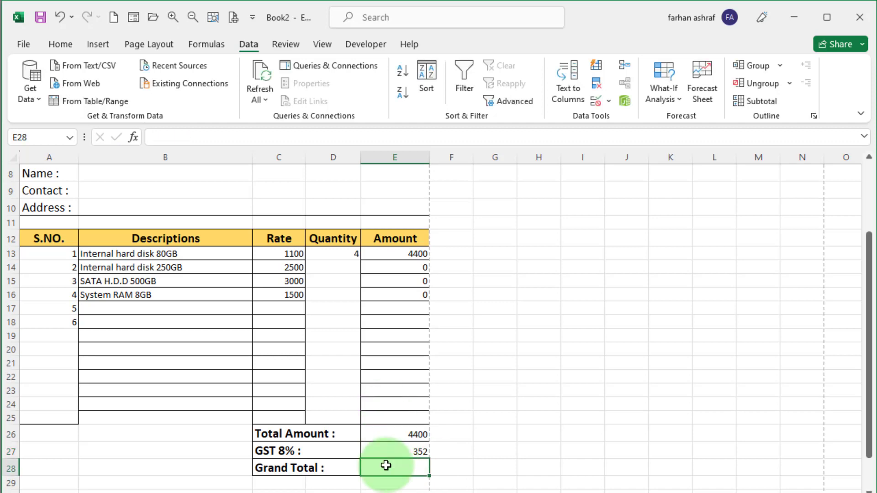
pyautogui.write('=')
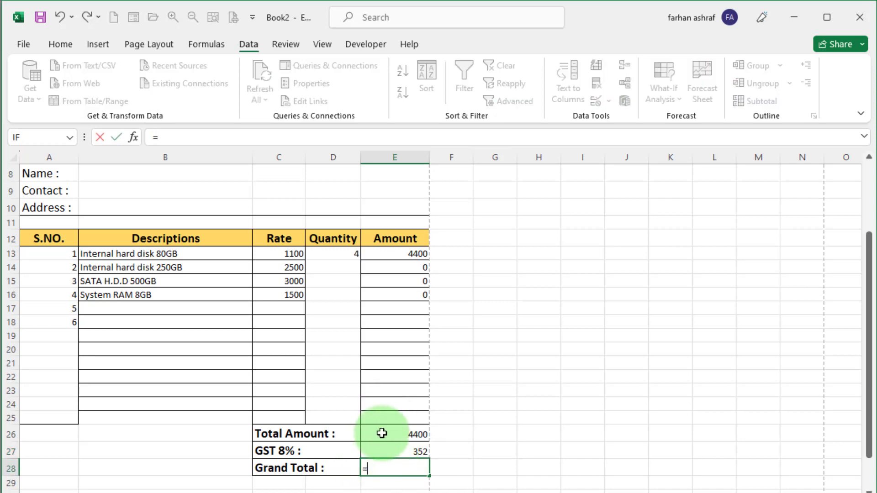
pyautogui.click(382, 434)
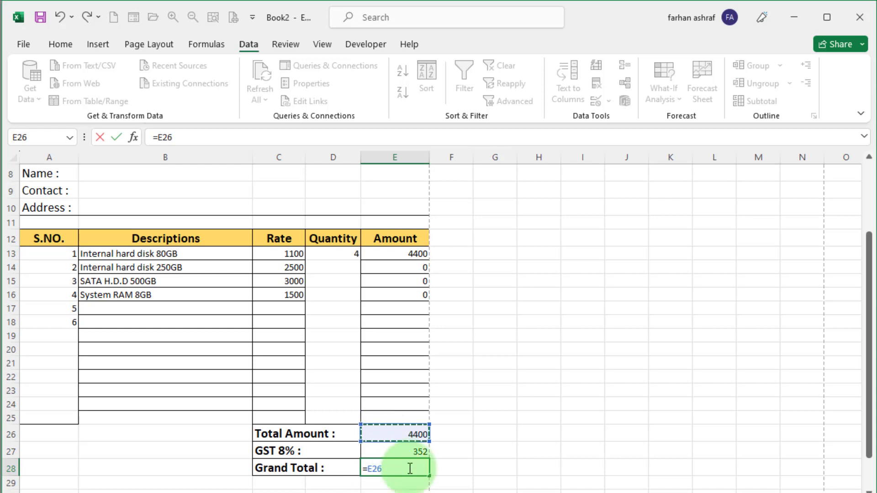
pyautogui.write('+')
pyautogui.click(391, 452)
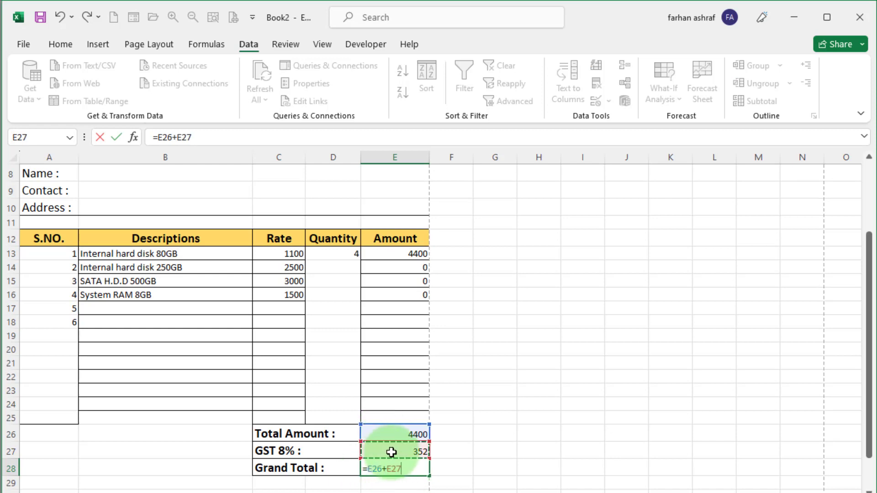
pyautogui.press('Return')
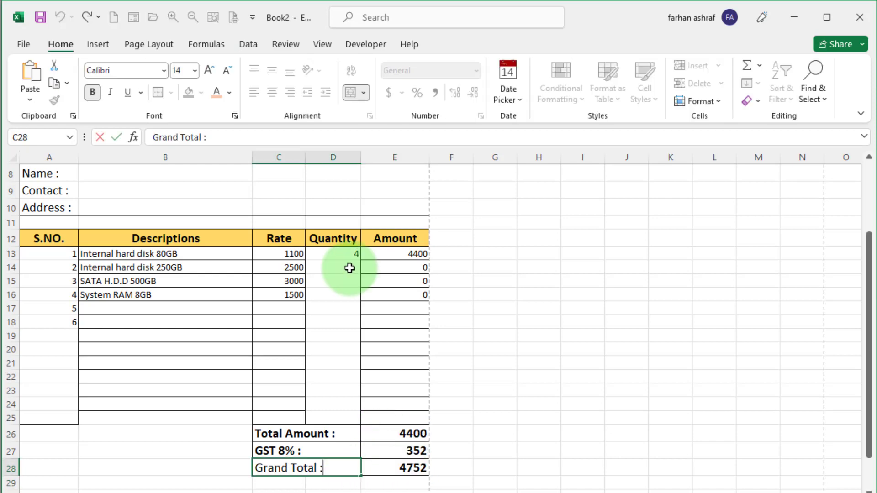
# - Enter quantities 2, 3 and 2 for the second to fourth items
pyautogui.click(350, 268)
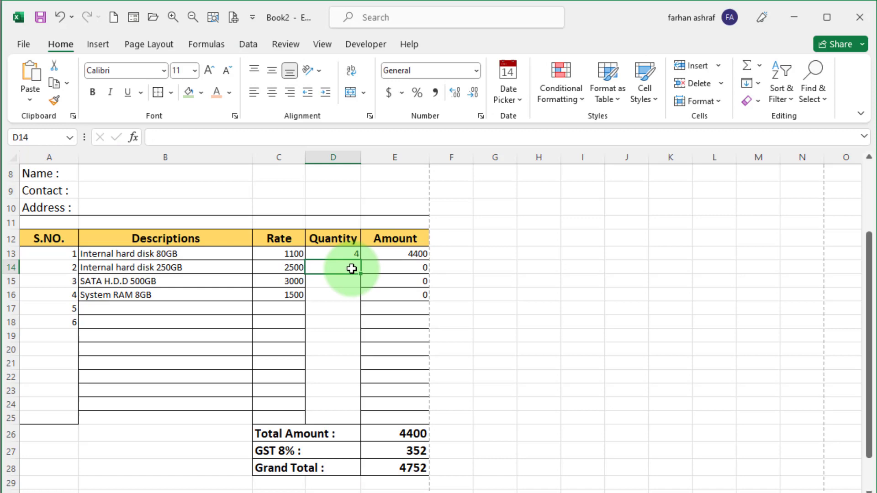
pyautogui.write('2')
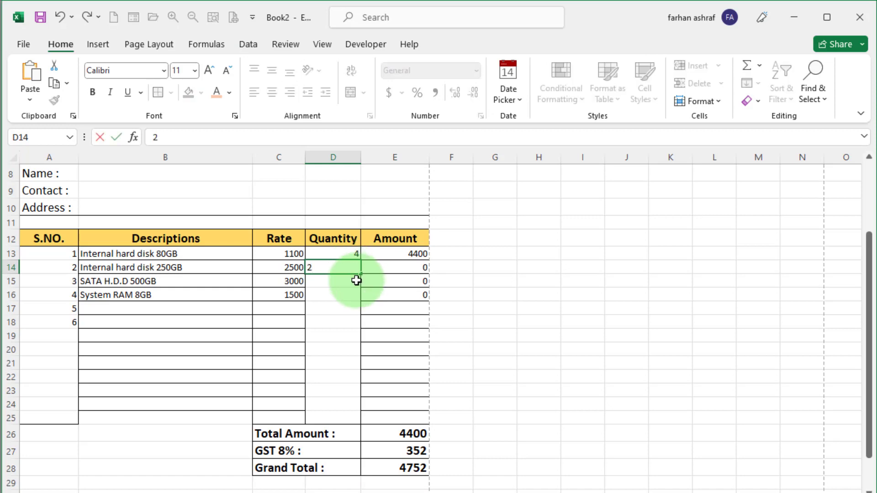
pyautogui.click(354, 281)
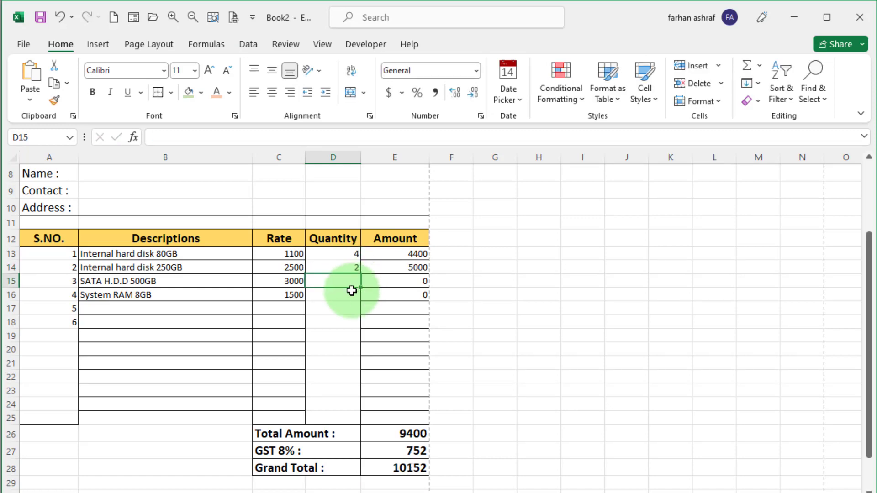
pyautogui.write('3')
pyautogui.click(345, 300)
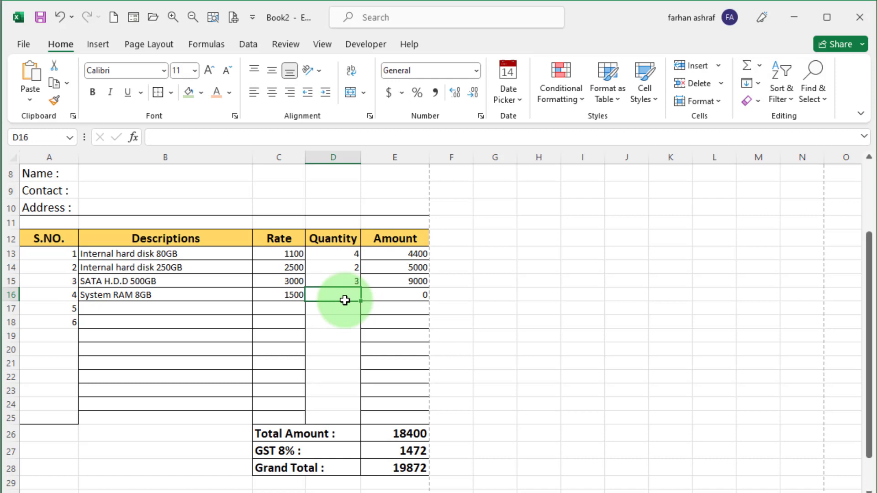
pyautogui.write('2')
pyautogui.press('Return')
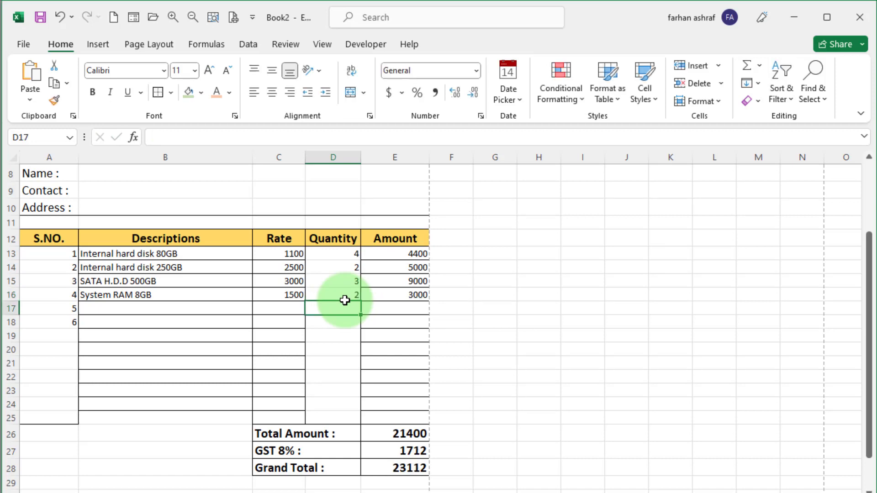
# - Give the Descriptions cells B13:B25 only an outside border, removing inner lines
pyautogui.moveTo(149, 259); pyautogui.dragTo(150, 417)
pyautogui.click(171, 92)
pyautogui.click(193, 214)
pyautogui.moveTo(151, 254); pyautogui.dragTo(183, 416)
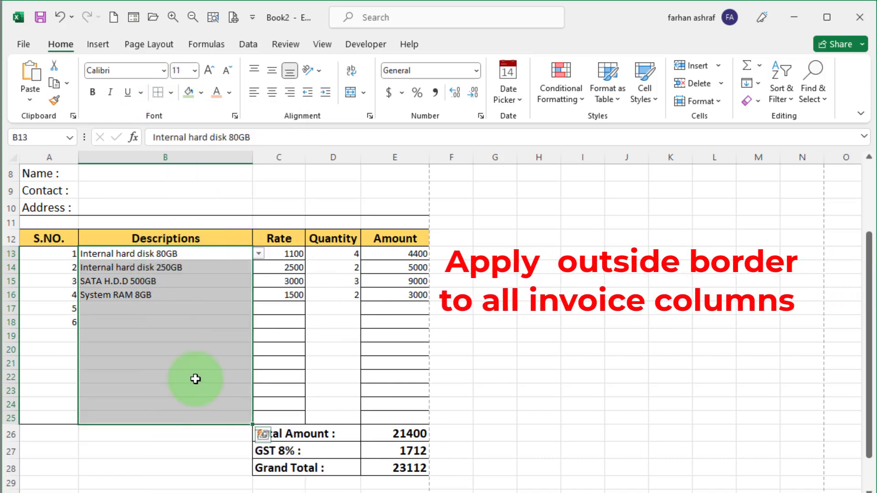
pyautogui.click(171, 92)
pyautogui.click(201, 247)
# - Replace the Rate and Quantity cells' borders with a single outside border
pyautogui.moveTo(278, 254); pyautogui.dragTo(290, 420)
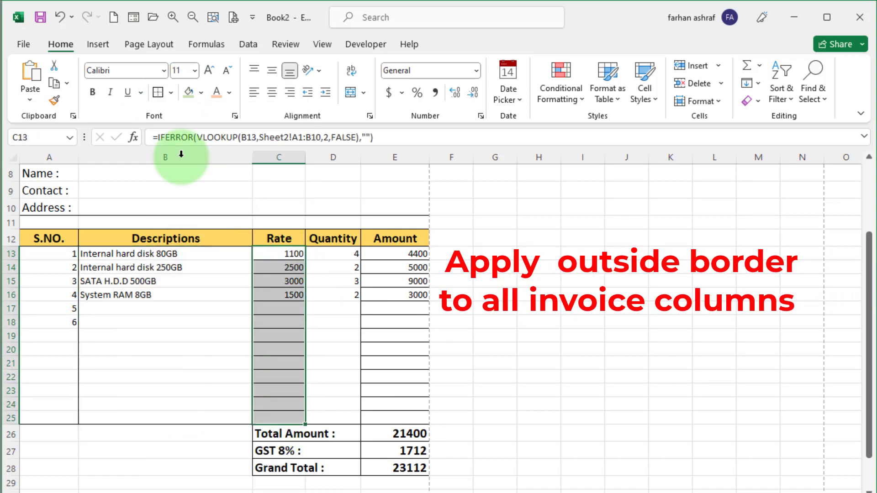
pyautogui.click(170, 92)
pyautogui.click(199, 212)
pyautogui.click(169, 95)
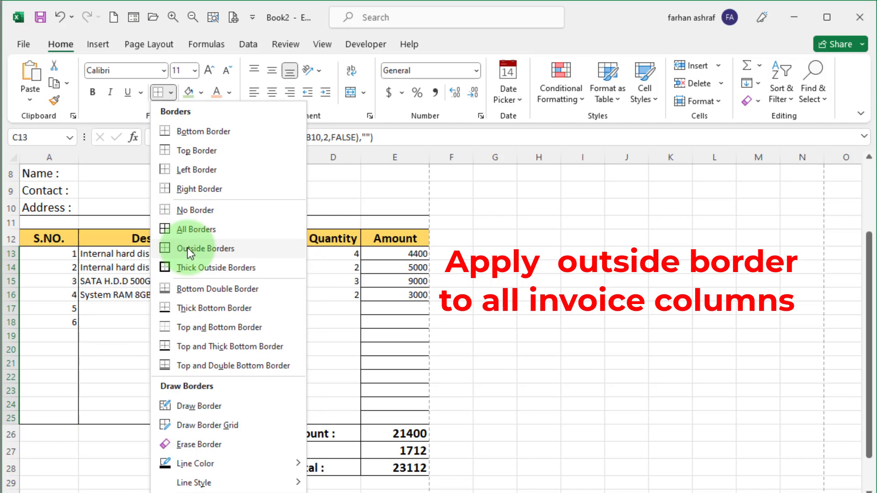
pyautogui.click(182, 248)
pyautogui.moveTo(333, 254); pyautogui.dragTo(338, 401)
pyautogui.click(159, 95)
# - Give the Amount cells E13:E25 only an outside border and check the result
pyautogui.moveTo(394, 254); pyautogui.dragTo(396, 416)
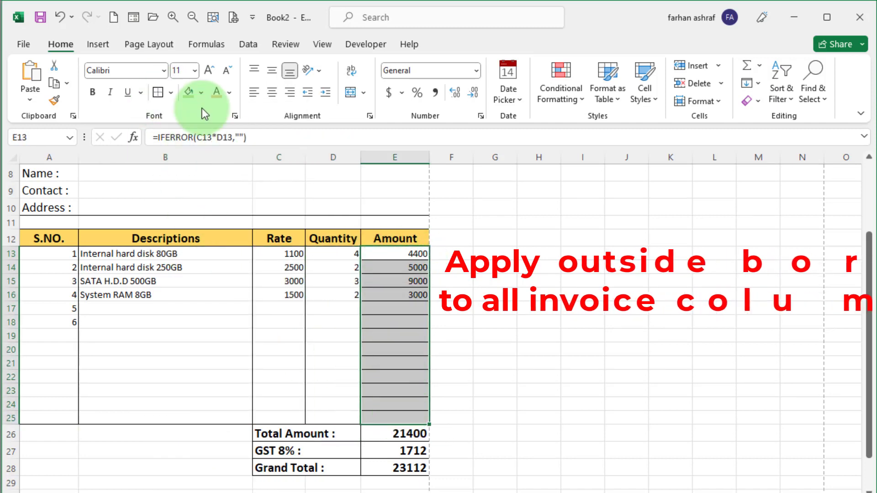
pyautogui.click(171, 92)
pyautogui.click(195, 212)
pyautogui.click(170, 93)
pyautogui.click(193, 250)
pyautogui.click(365, 377)
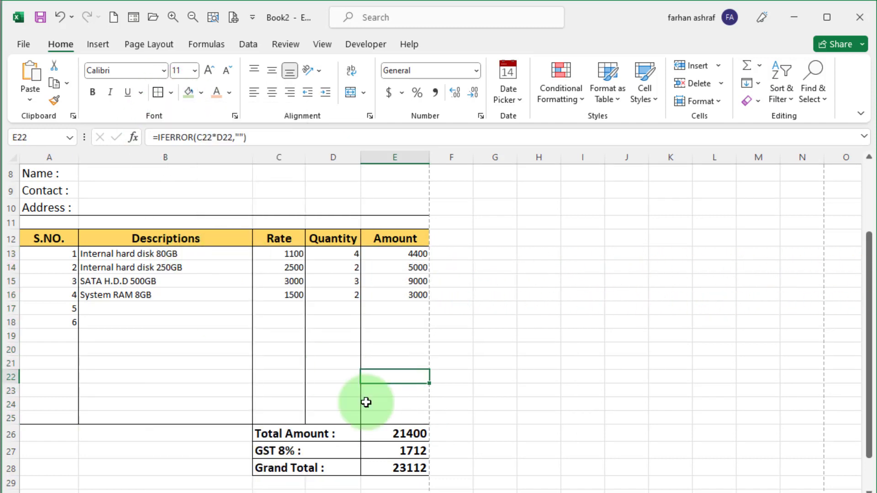
pyautogui.scroll(1, 317, 363)
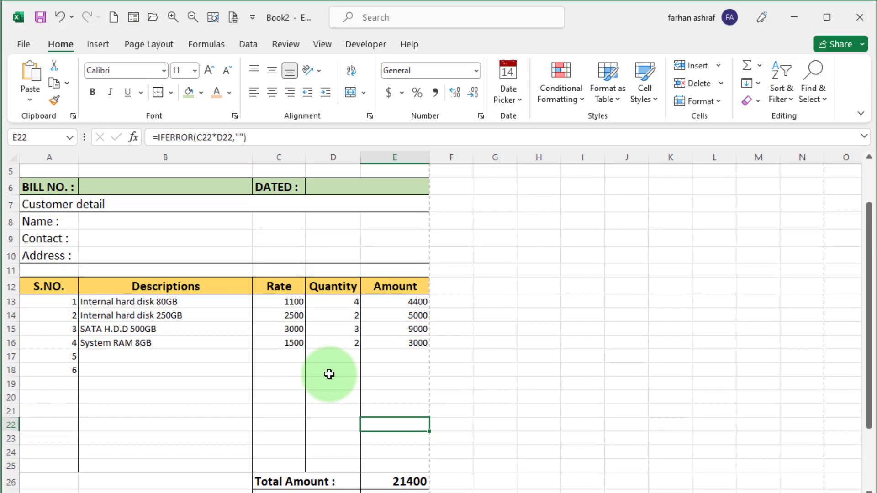
# - Centre serial numbers A13:A18 and the Rate, Quantity and Amount cells, then preview the print
pyautogui.hotkey('ctrl', 'p')
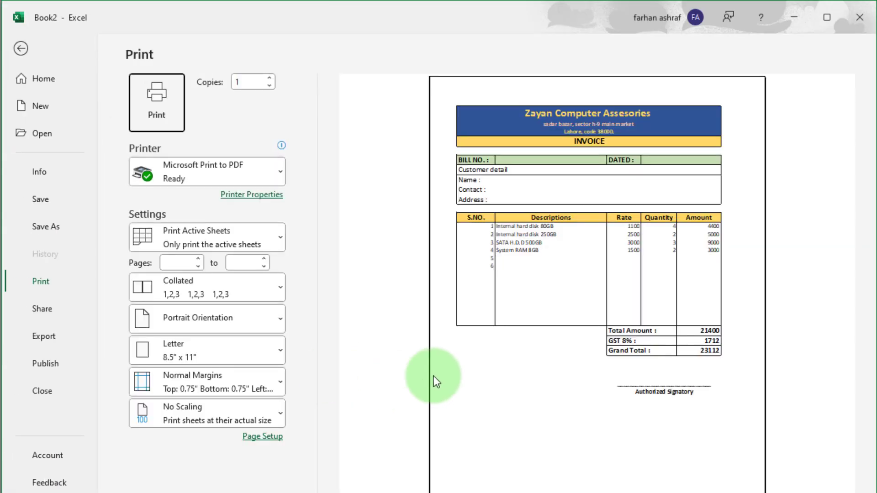
pyautogui.click(21, 48)
pyautogui.moveTo(49, 302); pyautogui.dragTo(49, 370)
pyautogui.click(272, 92)
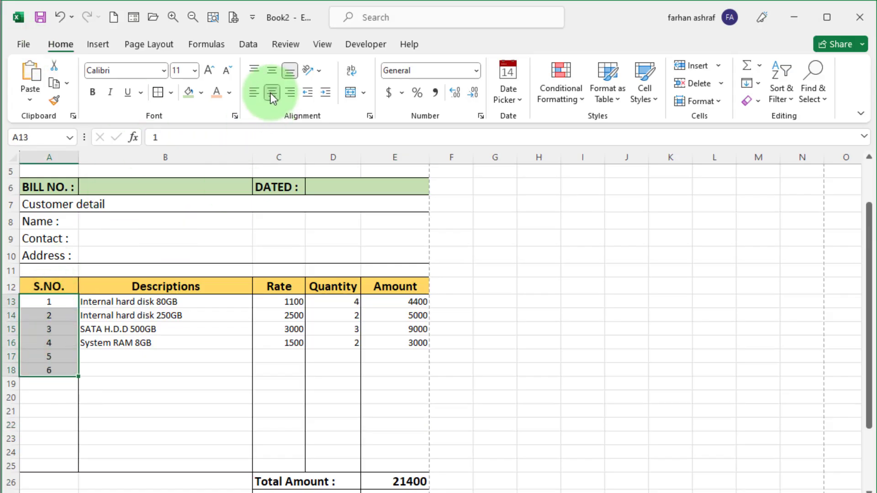
pyautogui.moveTo(279, 301); pyautogui.dragTo(397, 463)
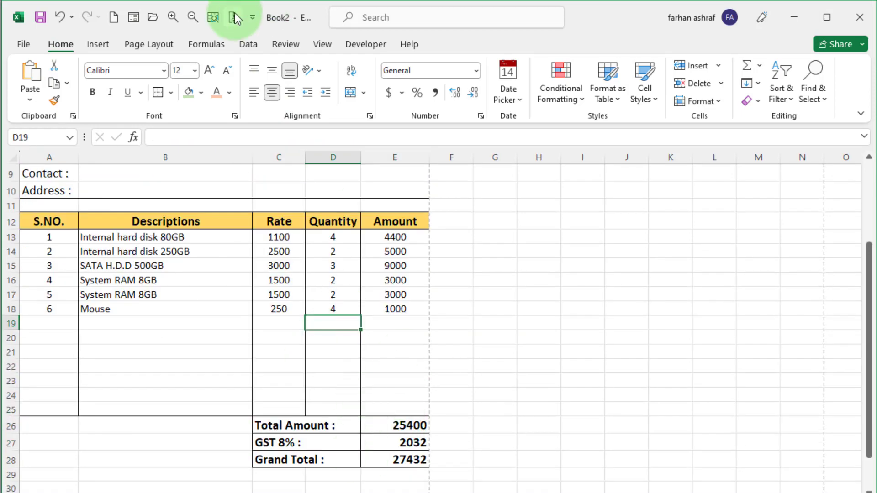
pyautogui.click(233, 18)
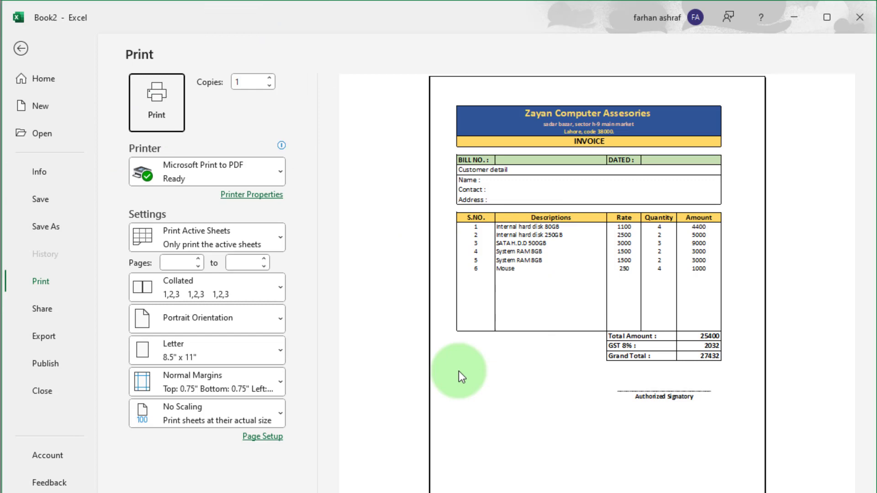
# - In Save As on This PC, choose PDF and name the file 'automatic excel invoice'
pyautogui.click(43, 199)
pyautogui.doubleClick(180, 226)
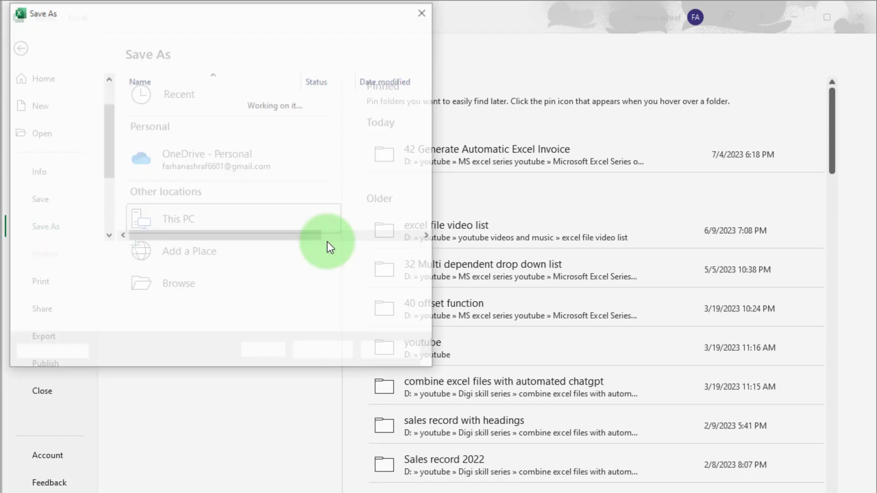
pyautogui.click(166, 274)
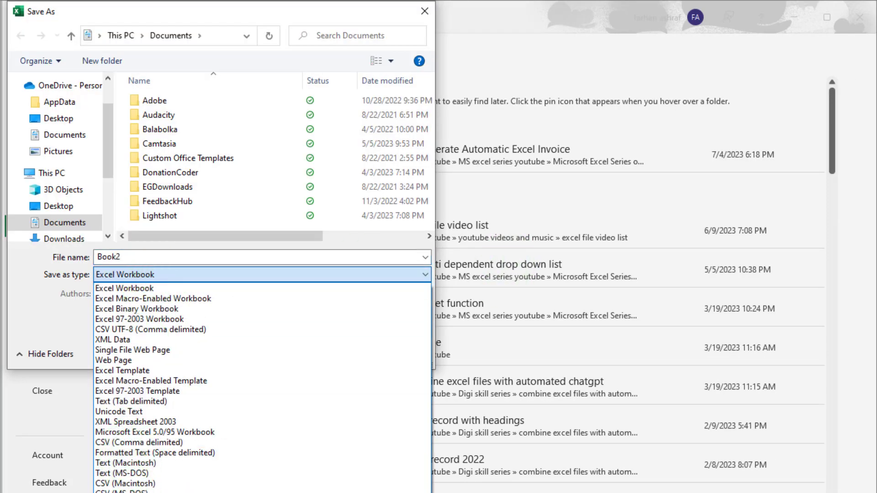
pyautogui.click(254, 457)
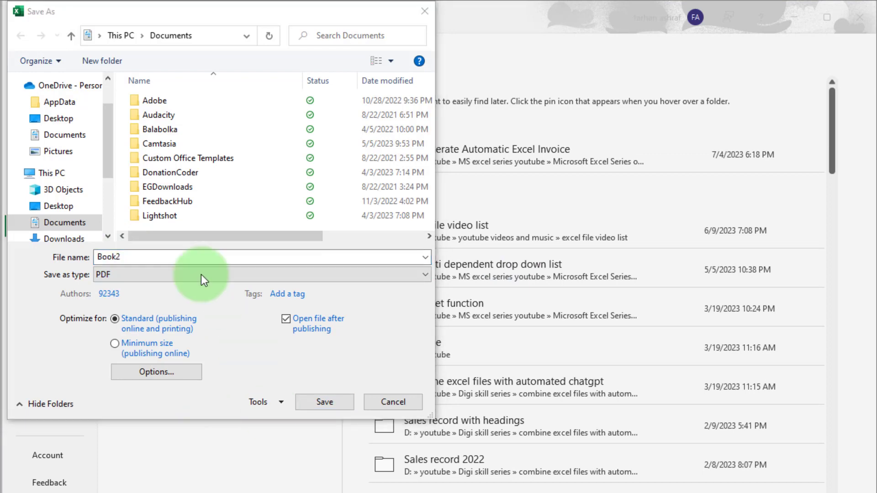
pyautogui.click(236, 254)
pyautogui.press('BackSpace')
pyautogui.press('BackSpace')
pyautogui.press('BackSpace')
pyautogui.press('BackSpace')
pyautogui.press('BackSpace')
pyautogui.write('au')
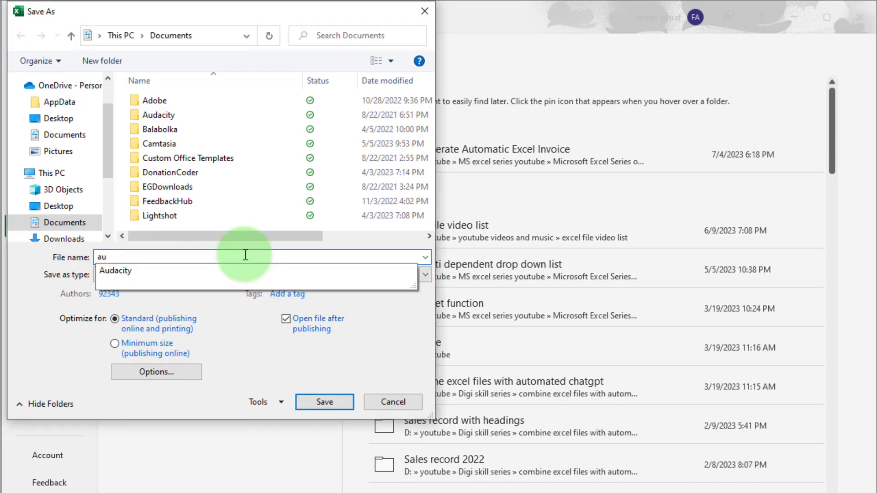
pyautogui.write('tomatic excel invoice')
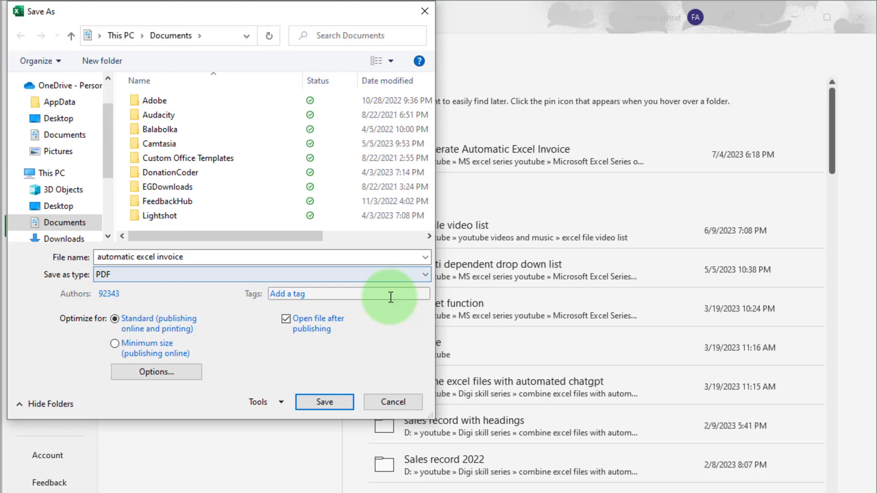
pyautogui.click(395, 404)
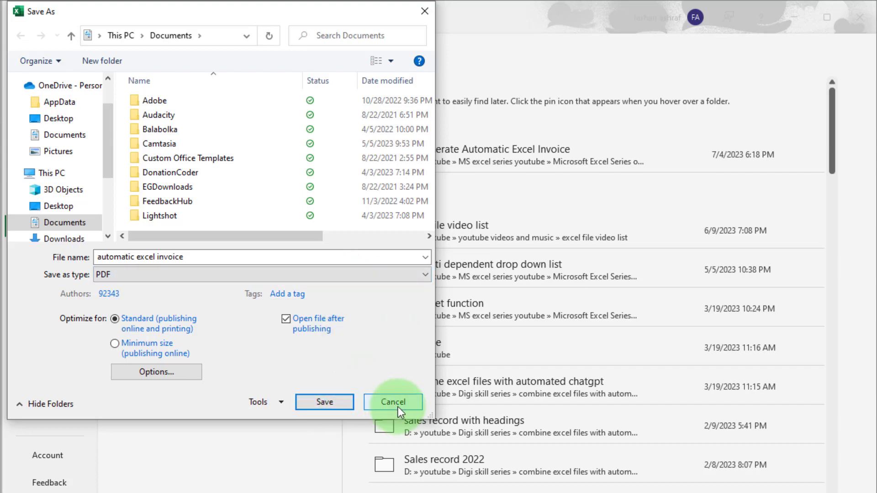
# - Leave the save screen and look over the invoice's title, customer rows and totals
pyautogui.click(18, 45)
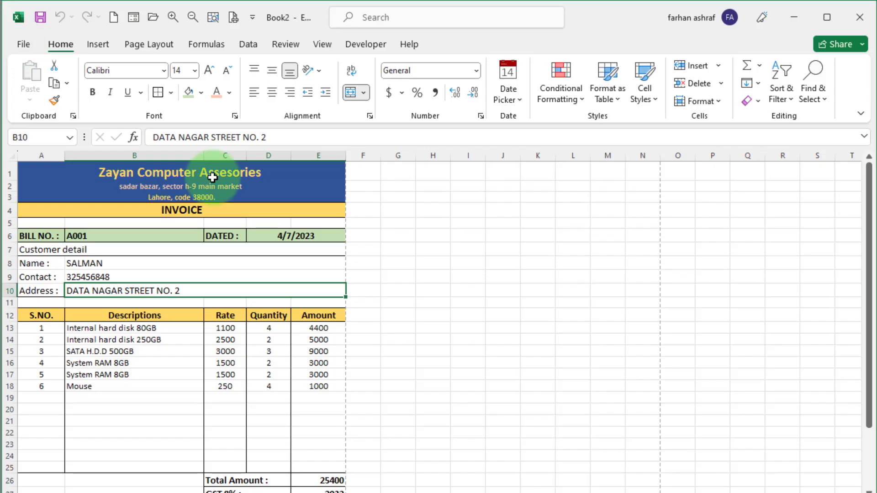
pyautogui.click(188, 172)
pyautogui.click(283, 249)
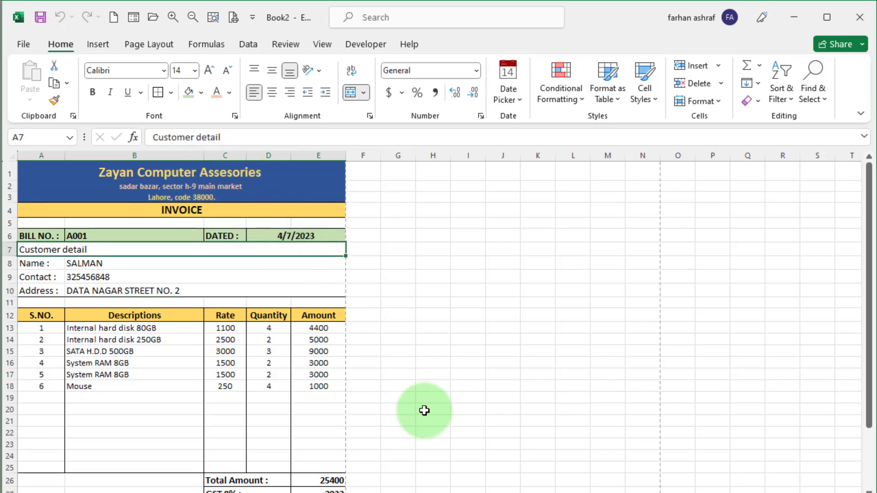
pyautogui.scroll(-1, 234, 429)
pyautogui.scroll(-3, 234, 429)
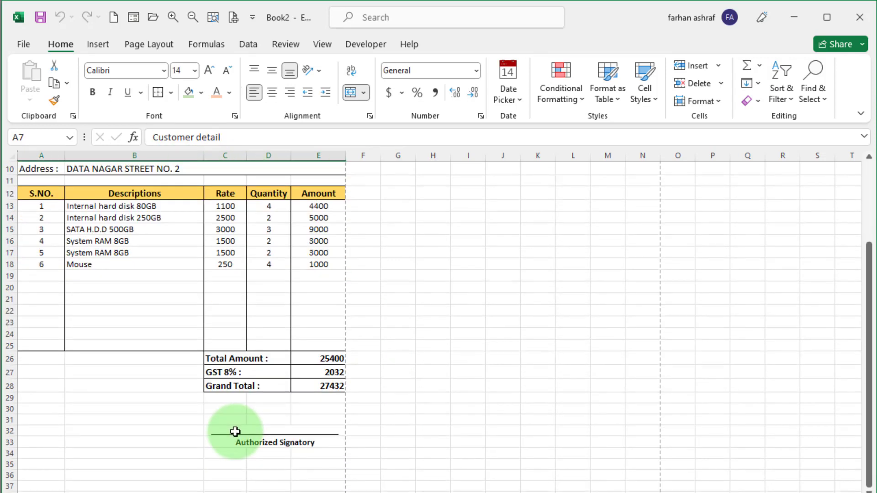
pyautogui.scroll(3, 173, 414)
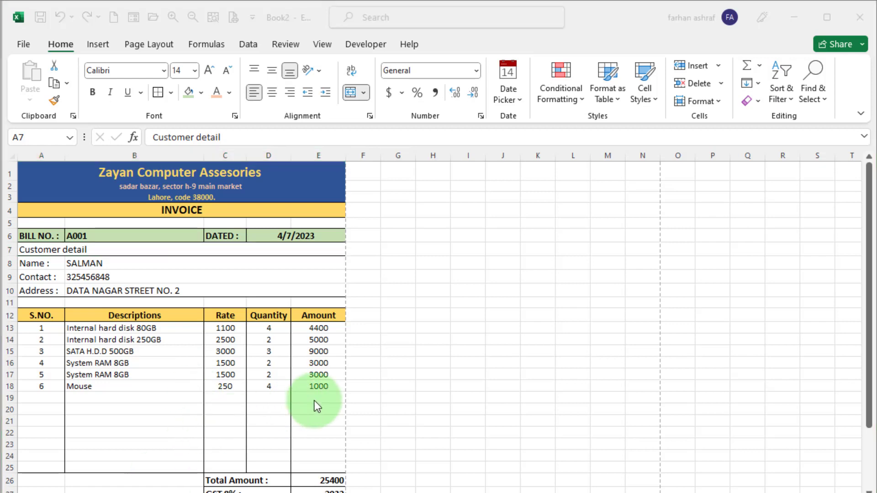
pyautogui.click(258, 422)
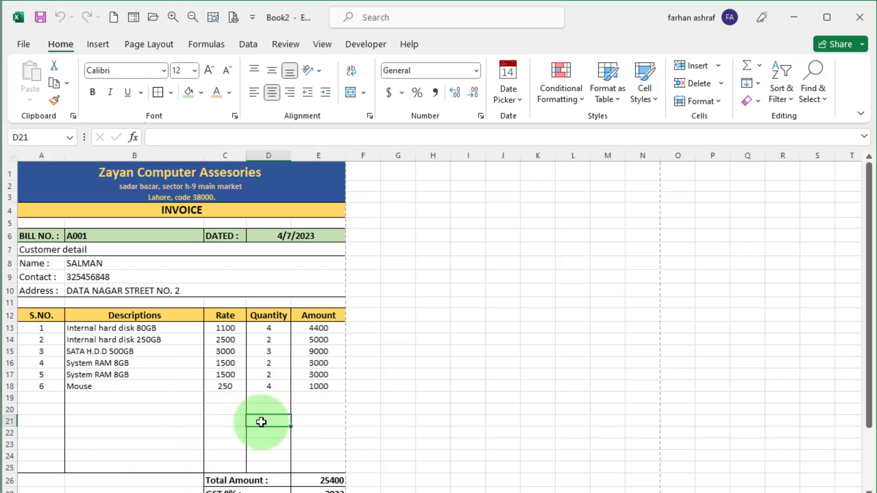
# - Set up a new macro clear_record with shortcut Ctrl+Shift+K, stored in This Workbook
pyautogui.click(281, 263)
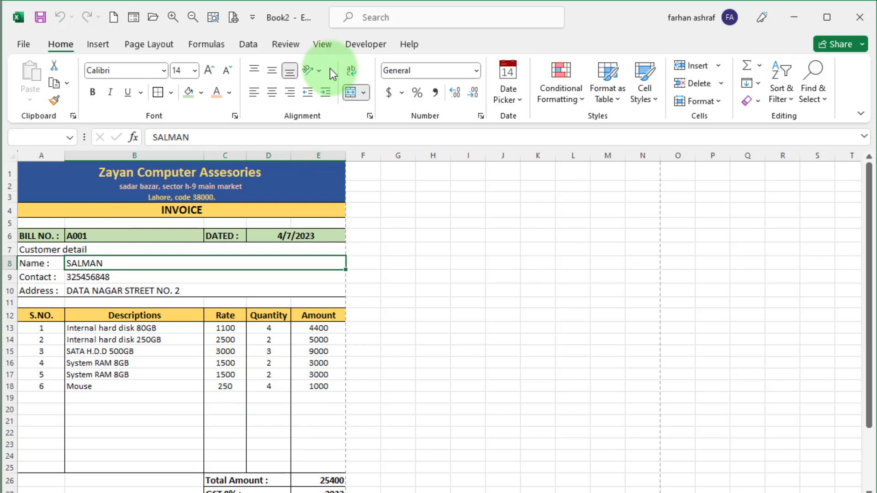
pyautogui.click(360, 45)
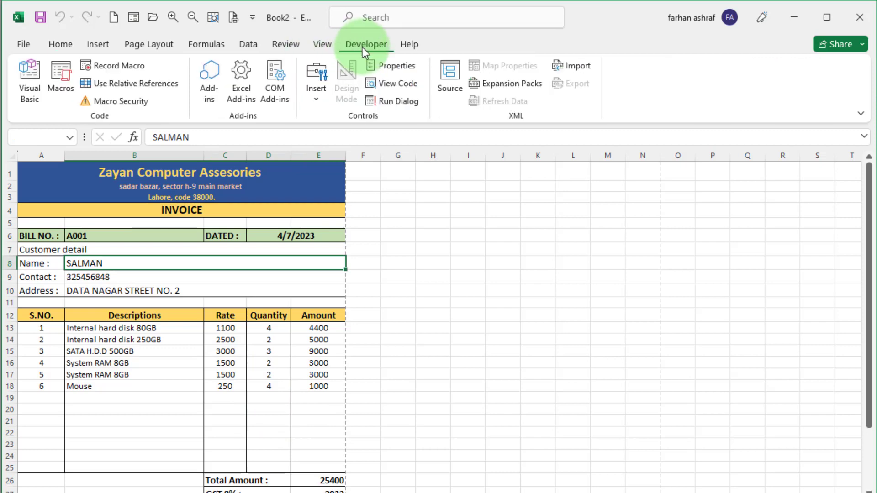
pyautogui.click(135, 67)
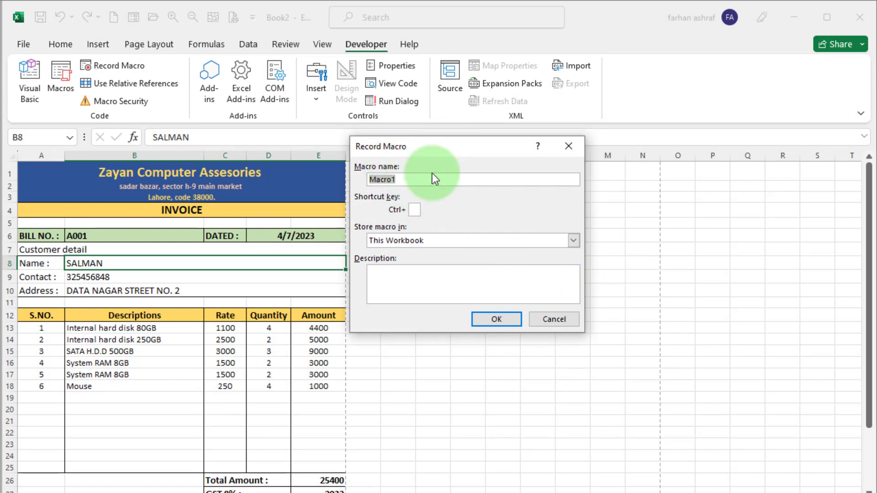
pyautogui.write('clear_')
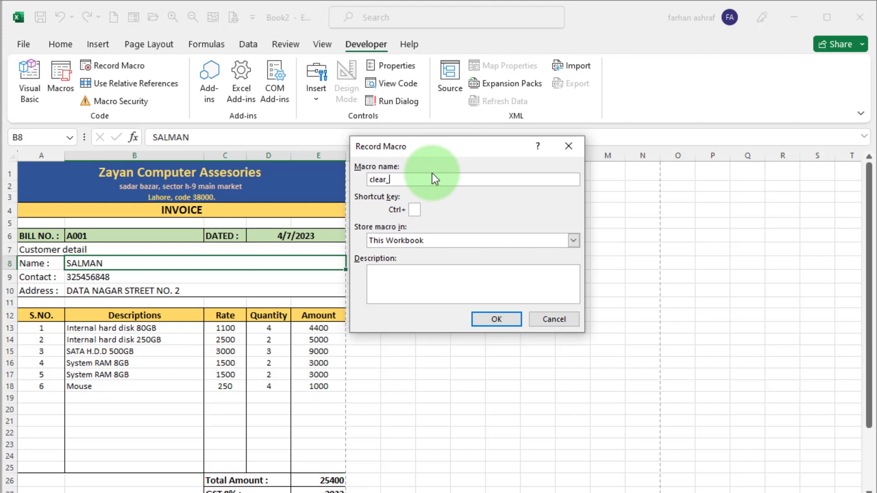
pyautogui.write('record')
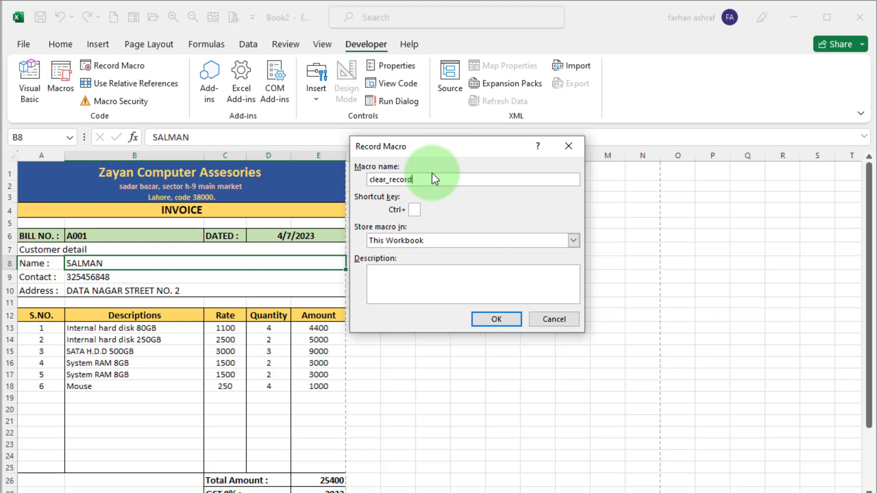
pyautogui.click(414, 210)
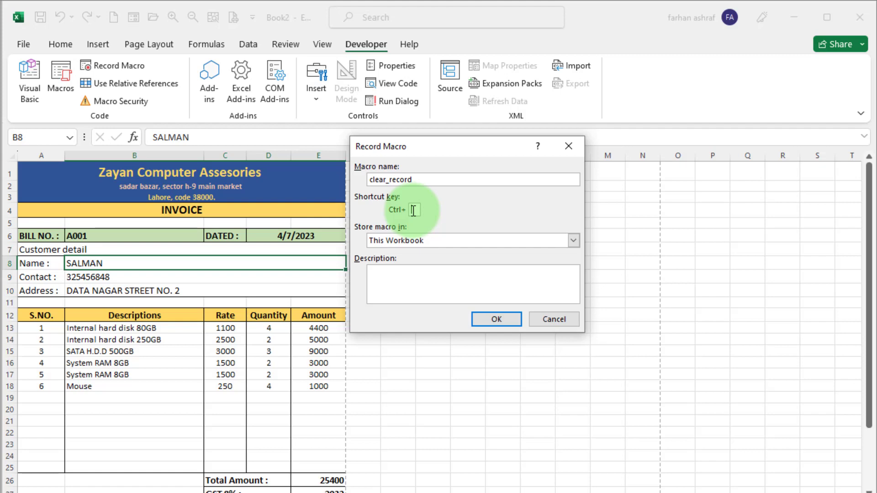
pyautogui.write('K')
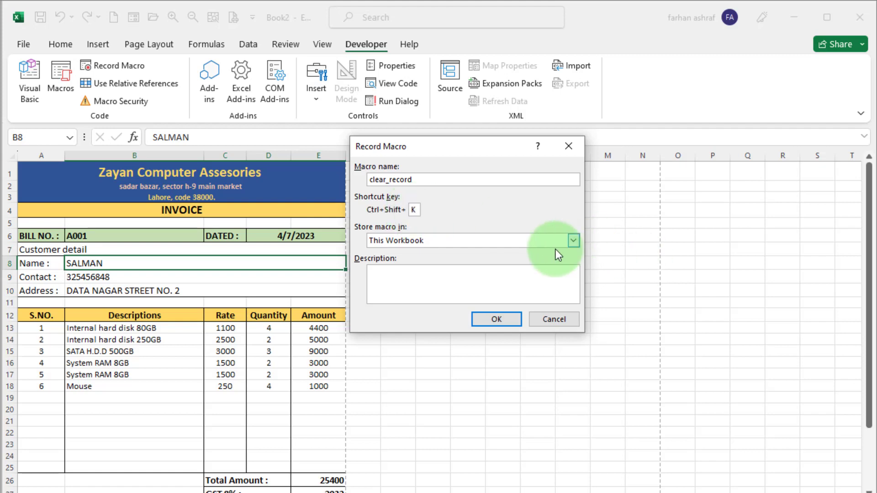
# - Start recording, then clear the bill number, invoice date and customer detail cells
pyautogui.click(496, 321)
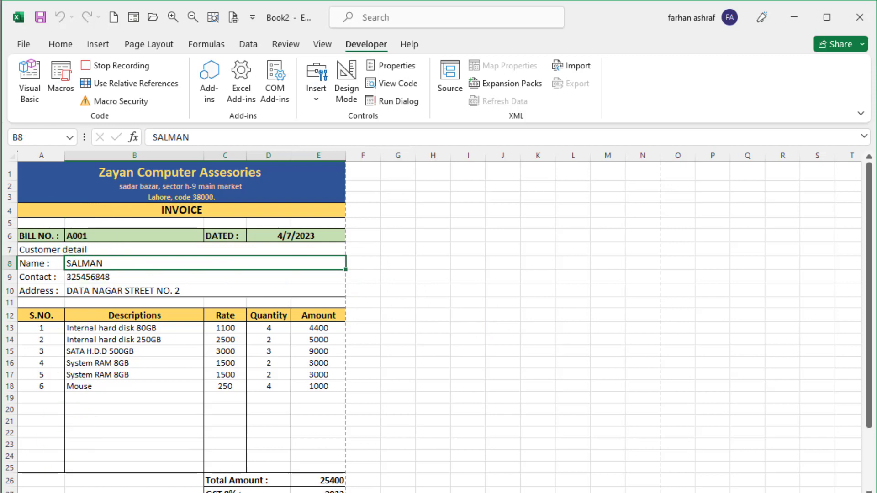
pyautogui.click(102, 235)
pyautogui.press('Delete')
pyautogui.click(256, 234)
pyautogui.press('Delete')
pyautogui.moveTo(88, 263); pyautogui.dragTo(159, 287)
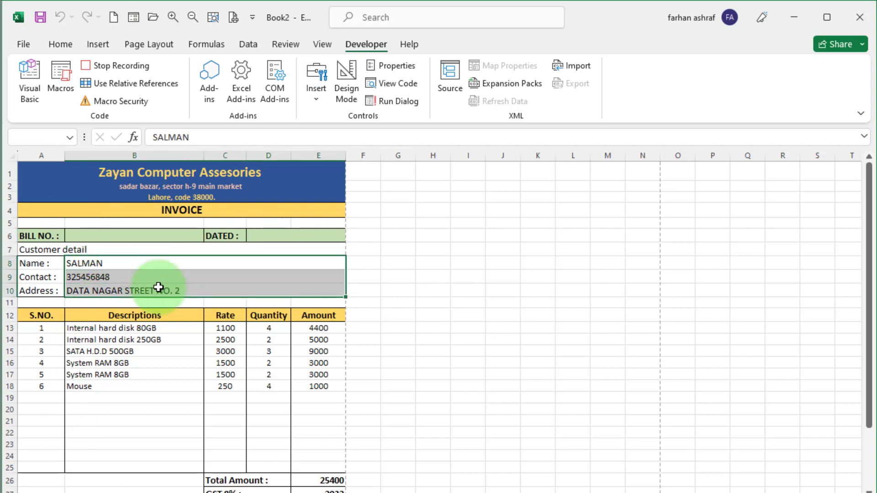
pyautogui.press('Delete')
# - Clear the item rows' serial numbers, descriptions and quantities for rows 13–25
pyautogui.moveTo(43, 329); pyautogui.dragTo(43, 464)
pyautogui.press('Delete')
pyautogui.moveTo(72, 329); pyautogui.dragTo(133, 464)
pyautogui.press('Delete')
pyautogui.moveTo(225, 328); pyautogui.dragTo(233, 462)
pyautogui.moveTo(268, 328); pyautogui.dragTo(279, 466)
pyautogui.press('Delete')
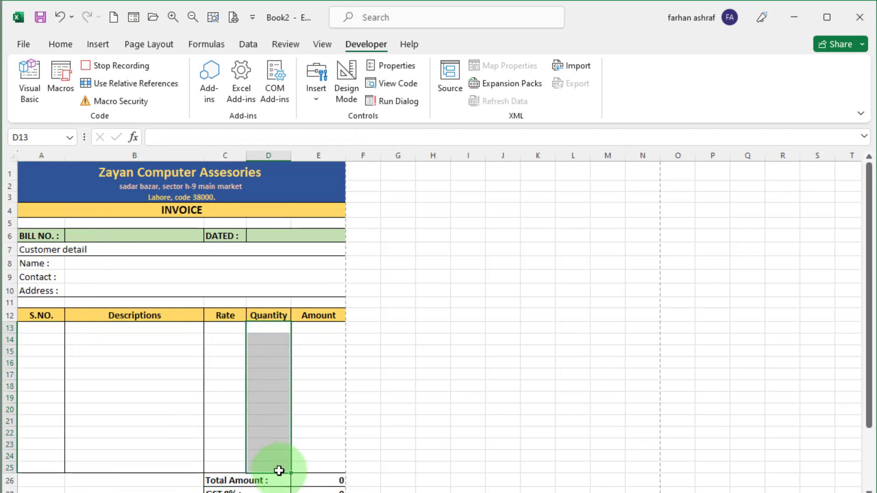
pyautogui.moveTo(333, 327); pyautogui.dragTo(345, 471)
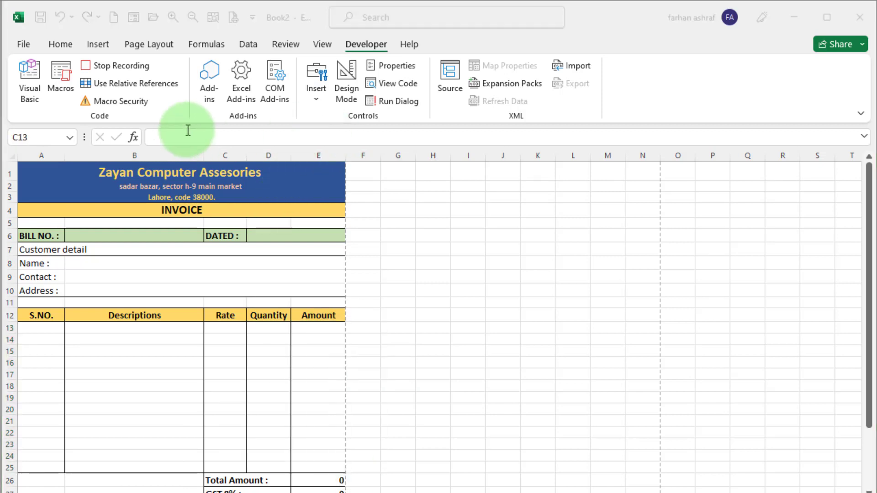
pyautogui.hotkey('ctrl', 'z')
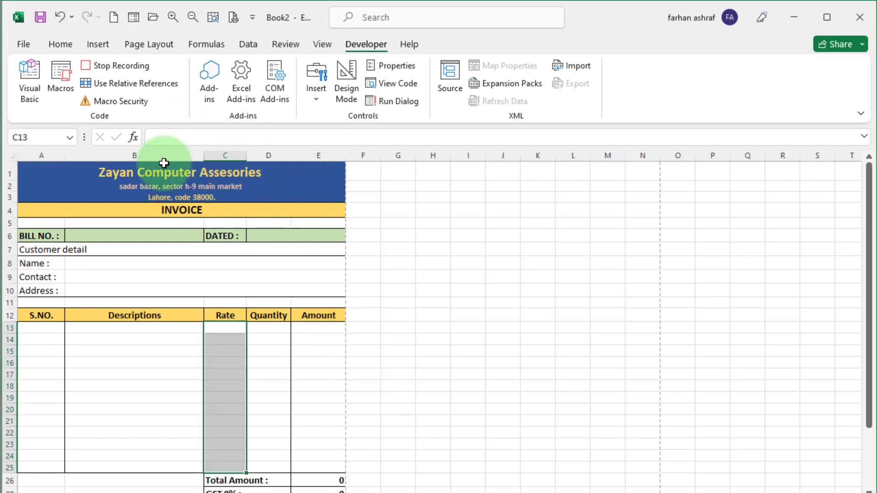
# - Stop recording and fill in the bill number, customer name, contact number and address
pyautogui.click(126, 67)
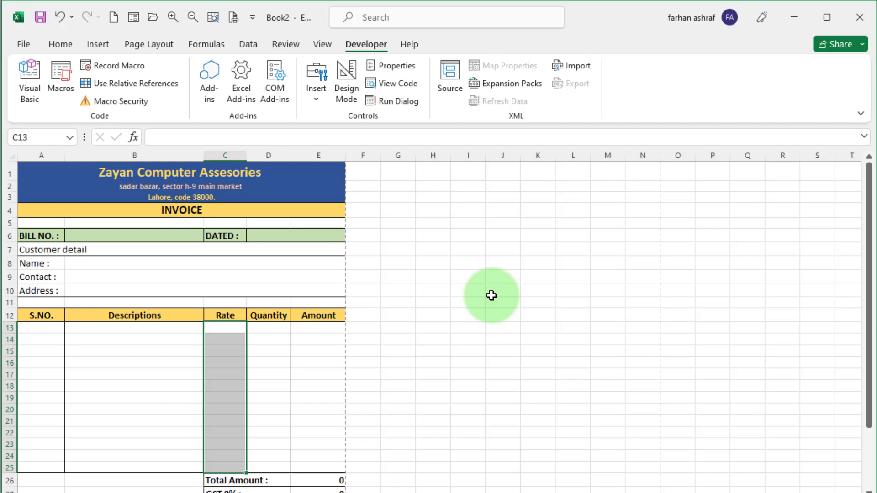
pyautogui.click(102, 235)
pyautogui.hotkey('ctrl', 'shift', 'a')
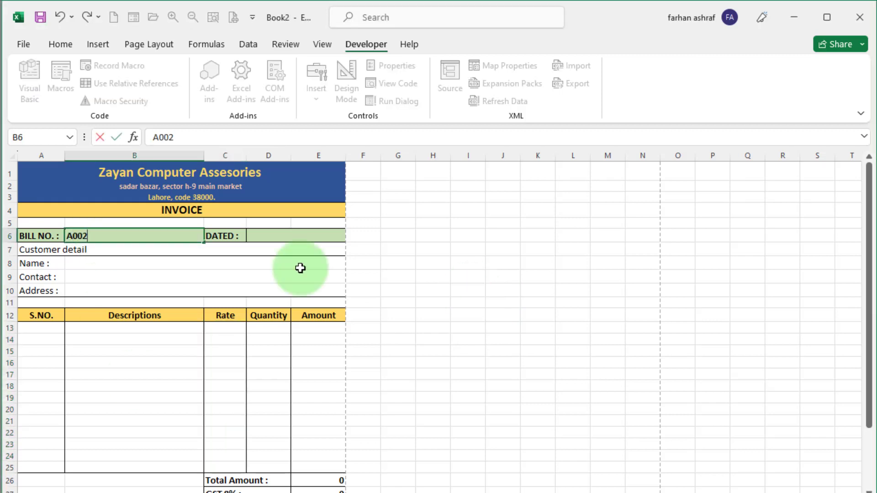
pyautogui.write('Azhan')
pyautogui.click(96, 280)
pyautogui.write('235687456')
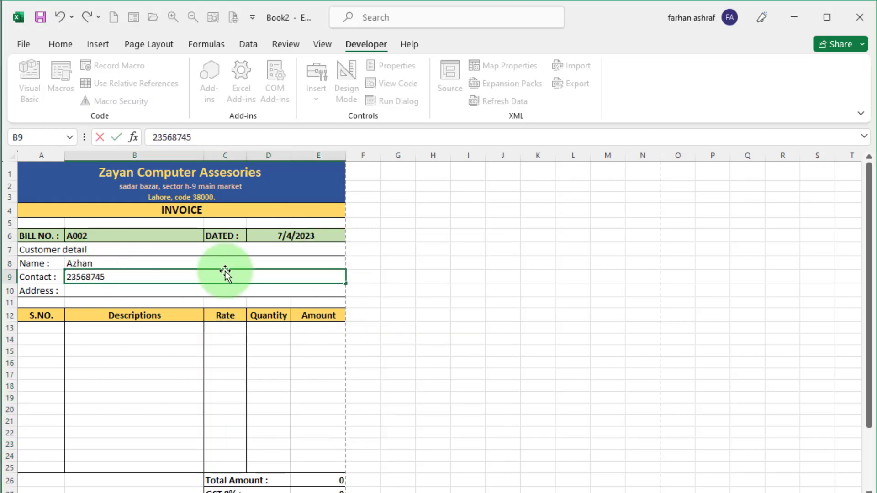
pyautogui.click(126, 293)
pyautogui.write('sultan nagar street')
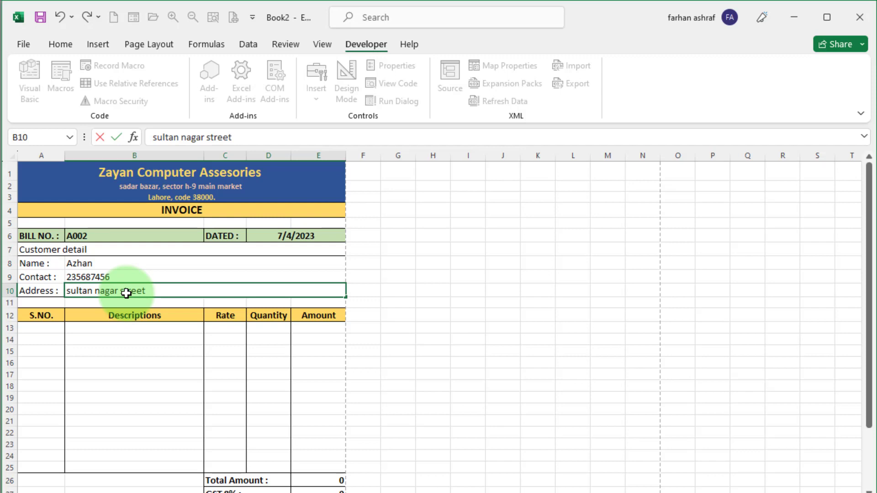
pyautogui.write('#7')
# - Number the items 1–4 and add a Keyboard item at rate 400, quantity 5
pyautogui.click(50, 329)
pyautogui.write('1')
pyautogui.press('Return')
pyautogui.write('2')
pyautogui.press('Return')
pyautogui.write('3')
pyautogui.press('Return')
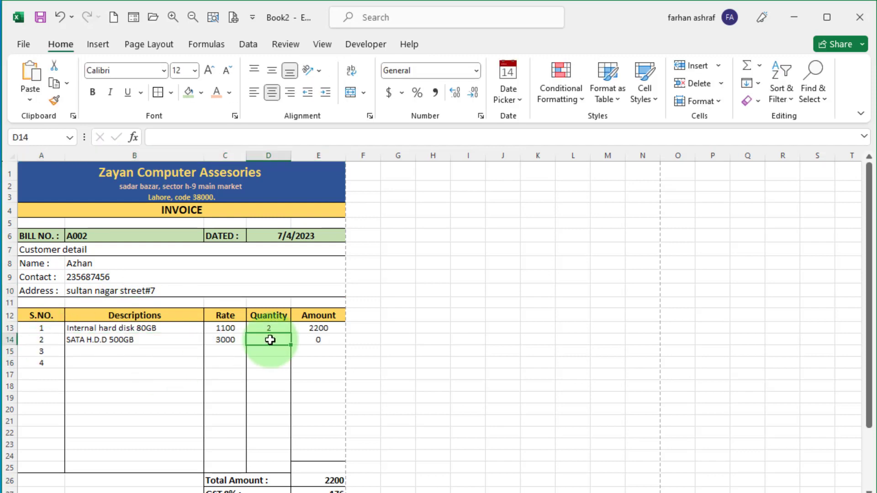
pyautogui.write('4')
pyautogui.click(146, 350)
pyautogui.write('Keyboard')
pyautogui.press('Tab')
pyautogui.write('400')
pyautogui.click(266, 351)
pyautogui.write('5')
pyautogui.press('Return')
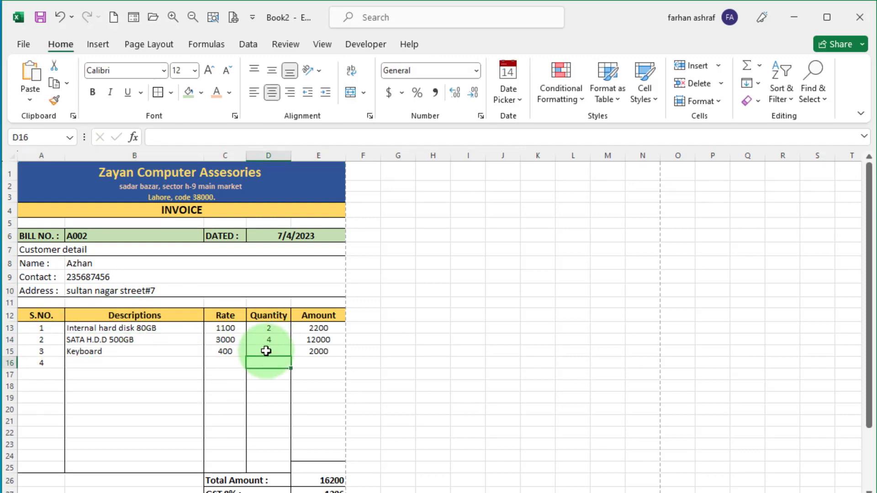
# - Pick HeadPhone from the description dropdown with quantity 2, then preview the invoice
pyautogui.click(134, 362)
pyautogui.click(200, 362)
pyautogui.click(133, 401)
pyautogui.click(266, 363)
pyautogui.write('2')
pyautogui.press('Return')
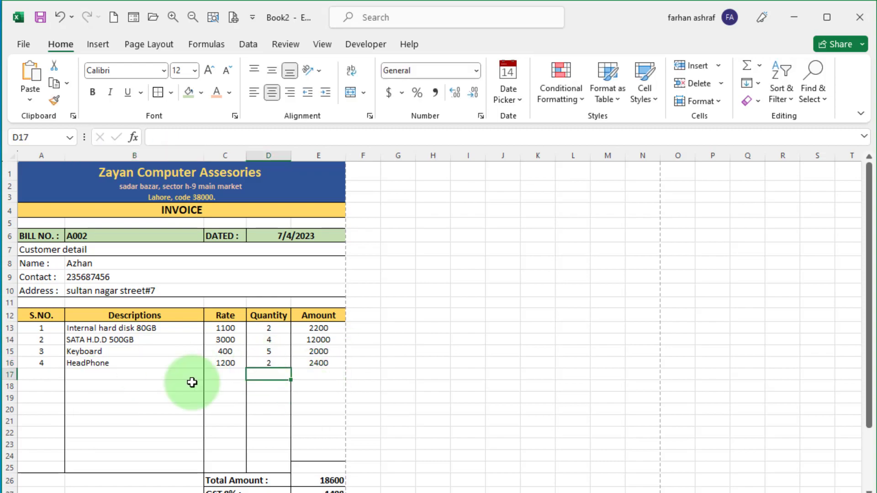
pyautogui.hotkey('ctrl', 'p')
pyautogui.press('Escape')
pyautogui.click(292, 398)
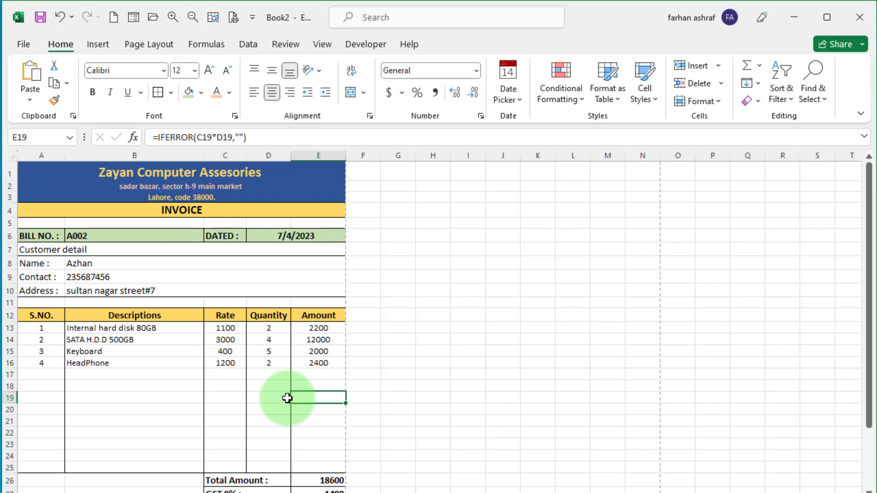
# - Run the clear_record macro with Ctrl+Shift+K and check the blank invoice in Print Preview
pyautogui.hotkey('ctrl', 'shift', 'k')
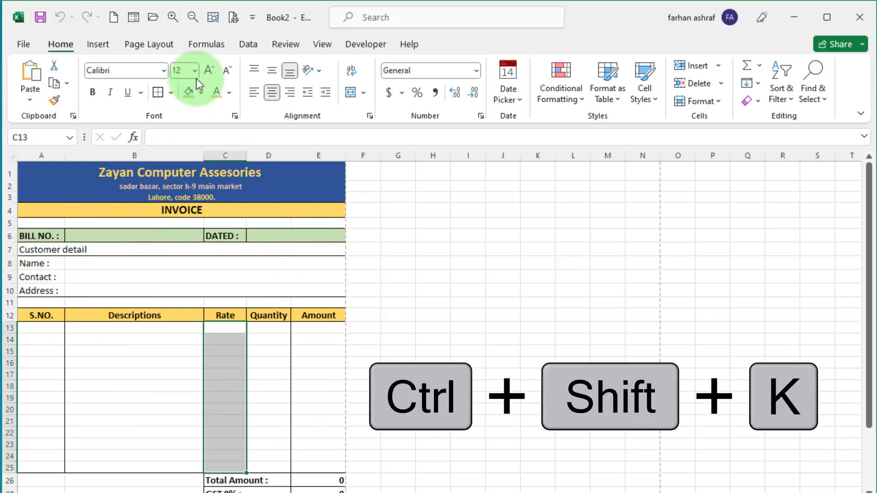
pyautogui.click(232, 19)
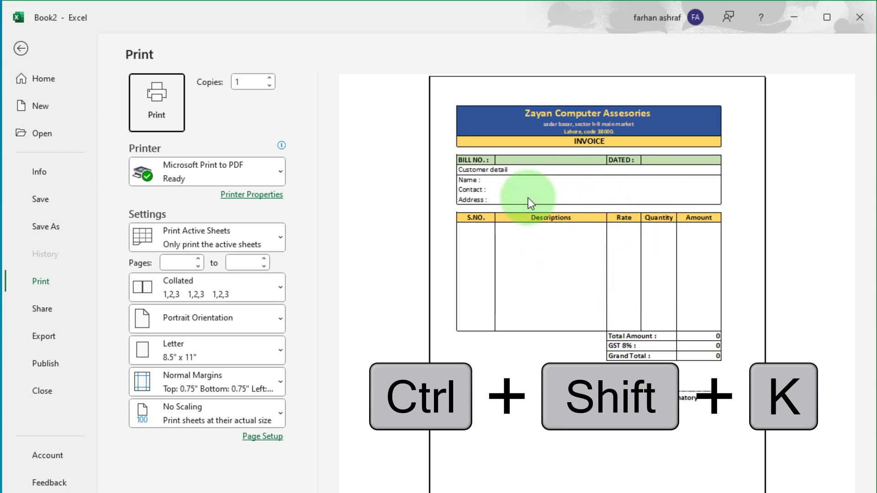
pyautogui.click(20, 48)
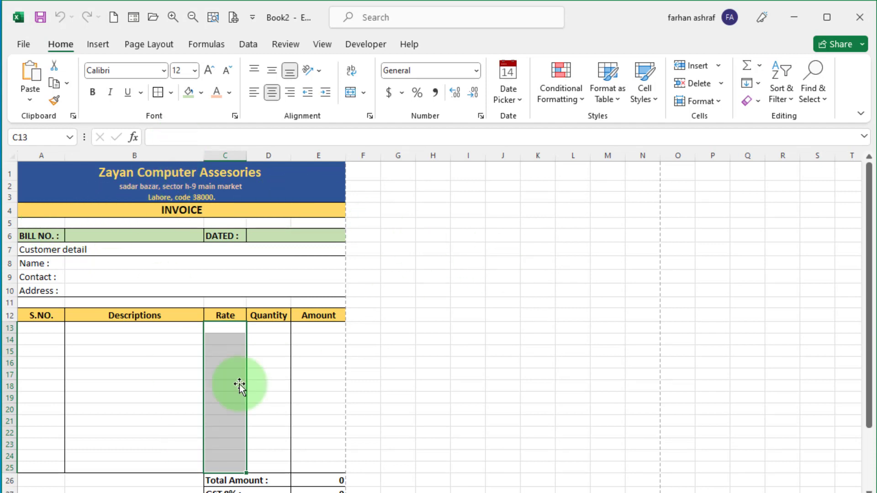
# - Enter bill number A003 in B6, date it July 4, 2023 in D6, and preview it
pyautogui.click(171, 407)
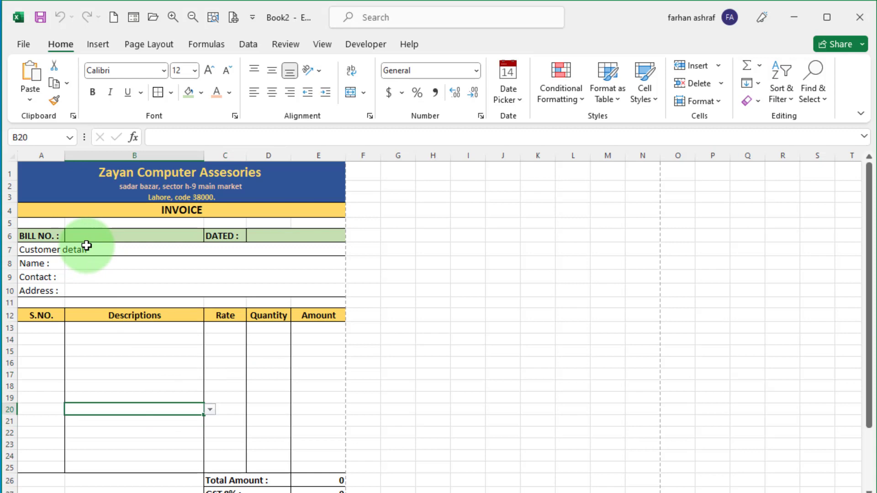
pyautogui.click(89, 237)
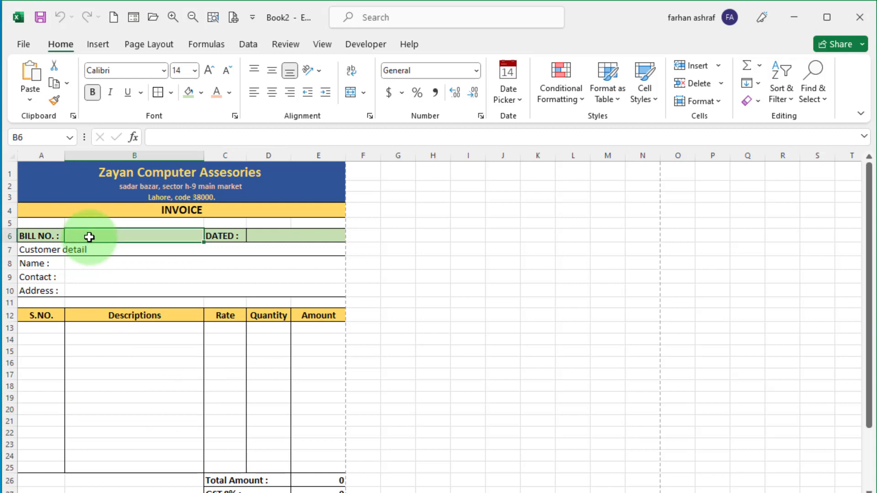
pyautogui.write('A003')
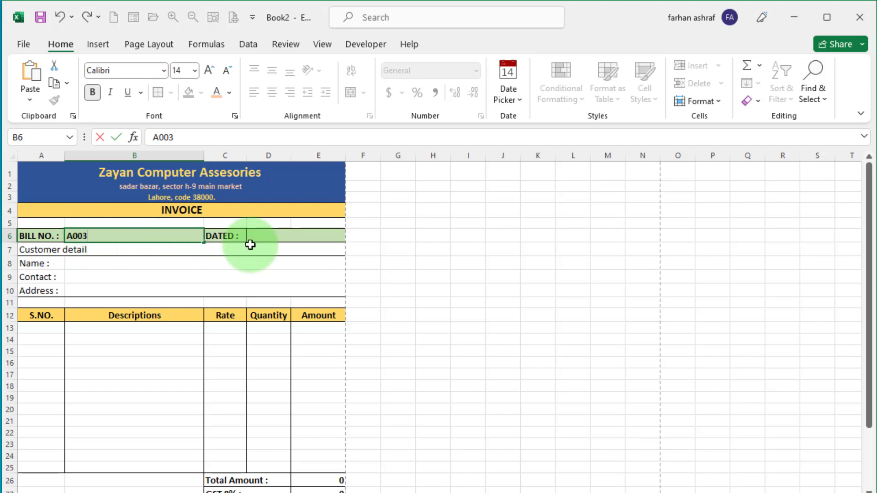
pyautogui.click(274, 236)
pyautogui.click(301, 235)
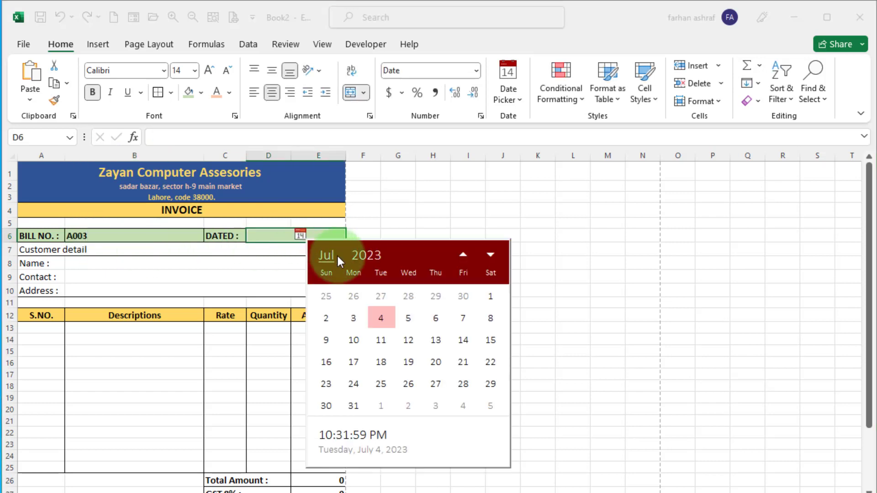
pyautogui.click(389, 318)
pyautogui.click(228, 275)
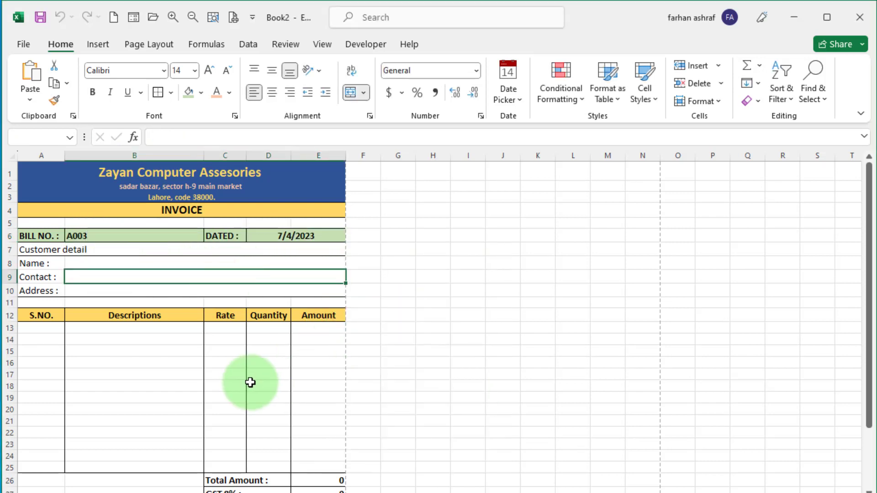
pyautogui.click(213, 17)
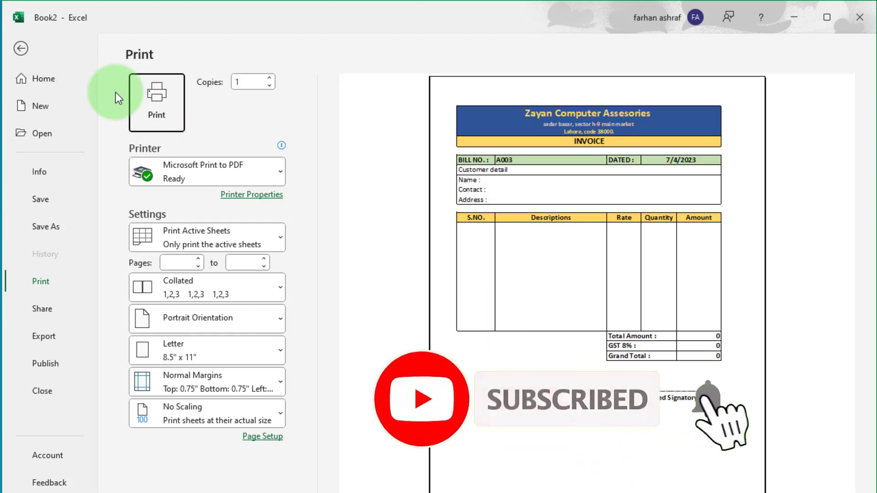
# - Leave the preview and check the finished invoice A001, Grand Total 8910, in Print Preview
pyautogui.click(23, 48)
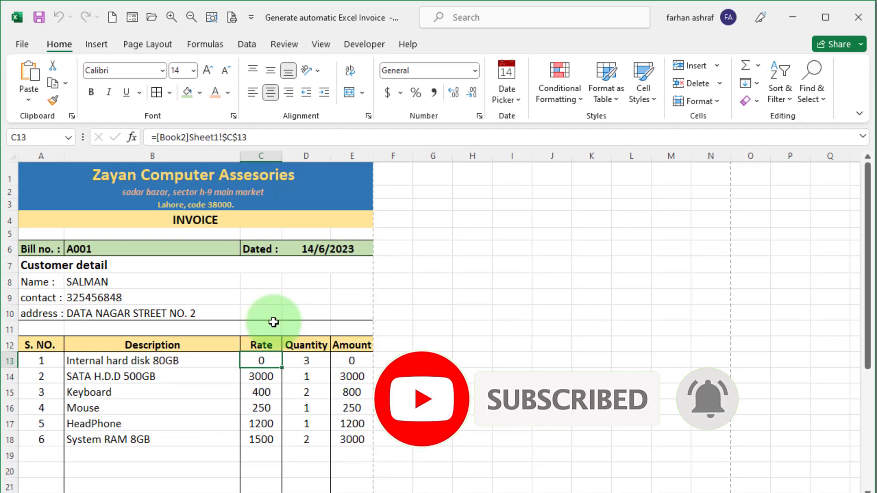
pyautogui.scroll(-1, 180, 274)
pyautogui.scroll(1, 191, 183)
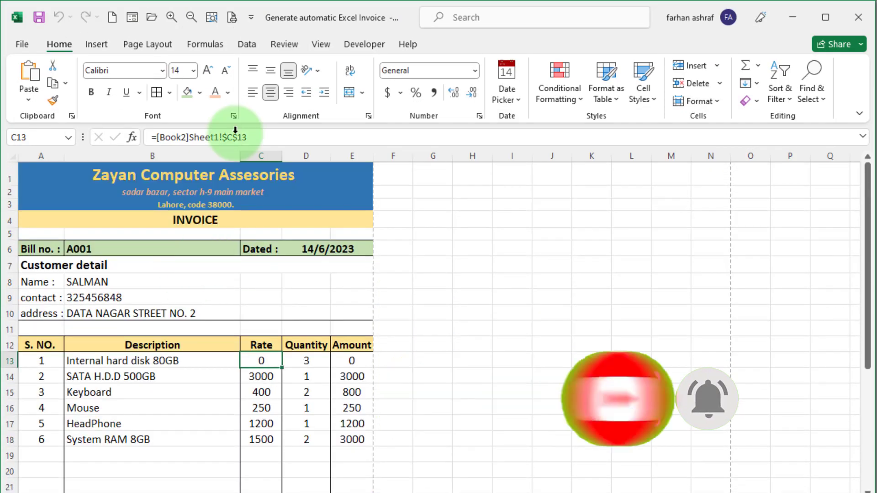
pyautogui.click(232, 18)
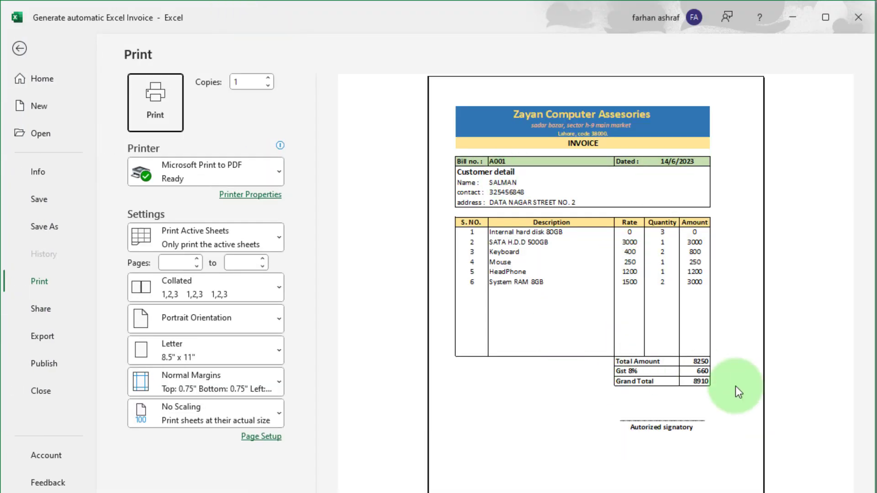
pyautogui.click(20, 48)
pyautogui.scroll(-3, 430, 320)
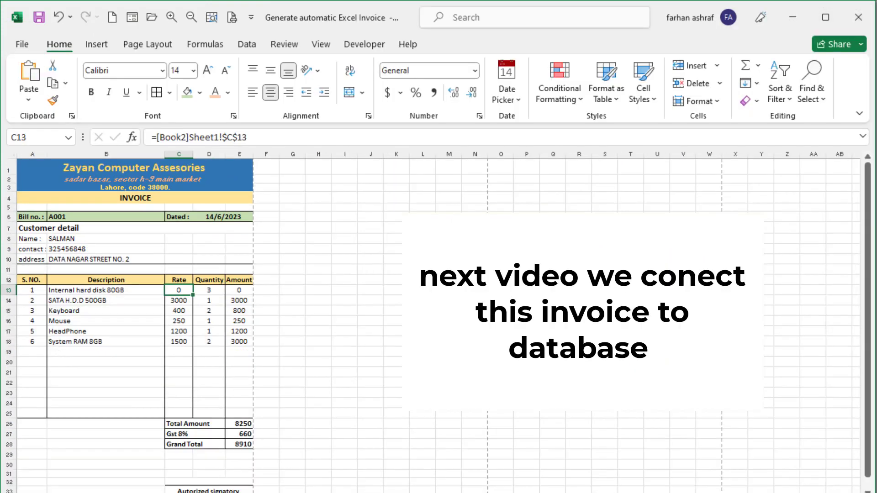